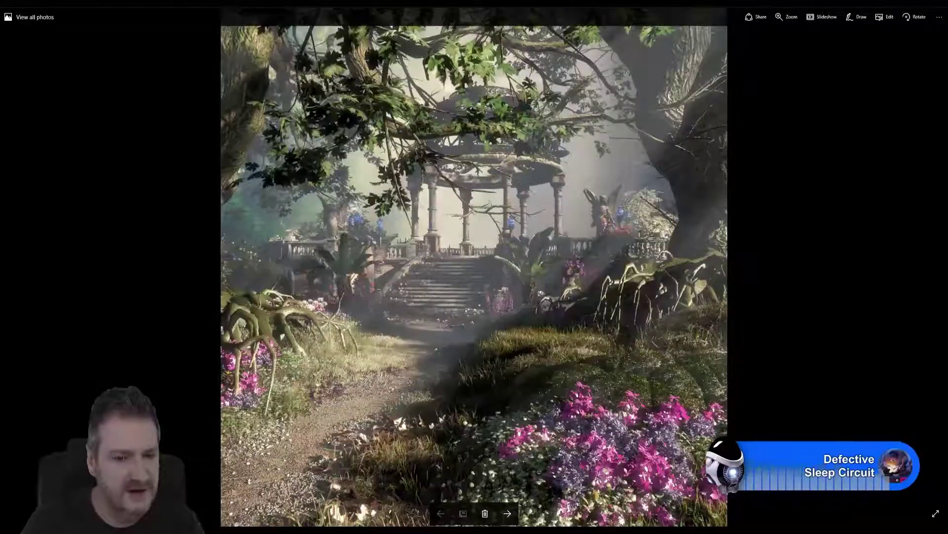
# Look through the garden render images in the photo viewer, then close it
pyautogui.click(512, 515)
pyautogui.click(508, 514)
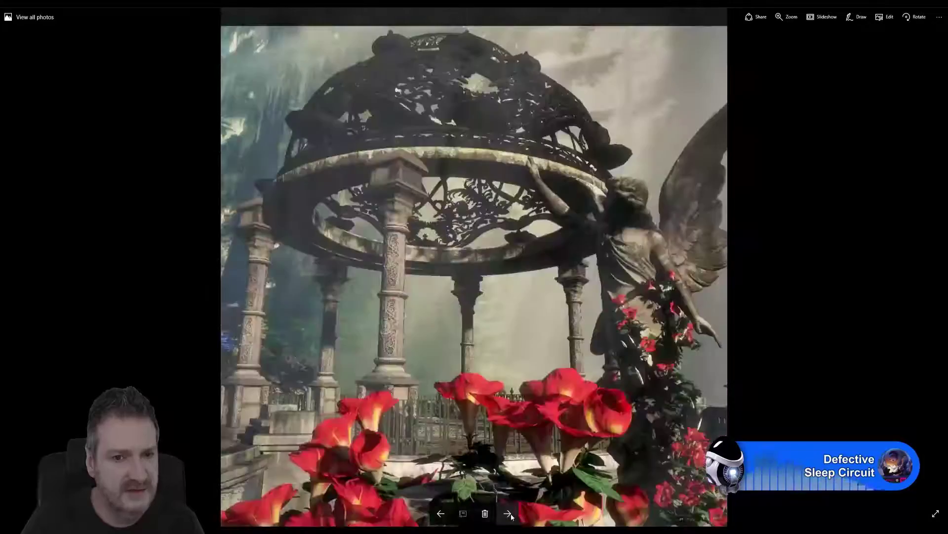
pyautogui.click(507, 514)
pyautogui.click(509, 515)
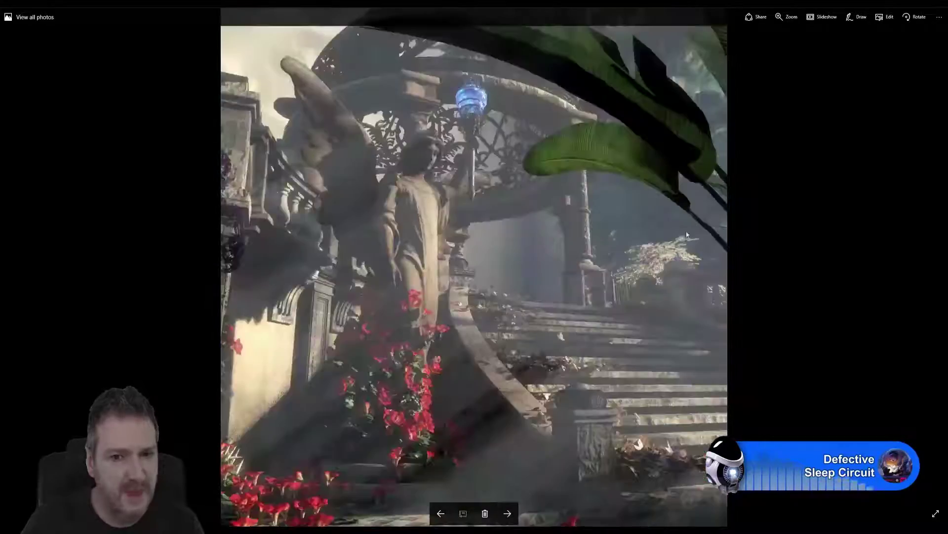
pyautogui.hotkey('alt', 'F4')
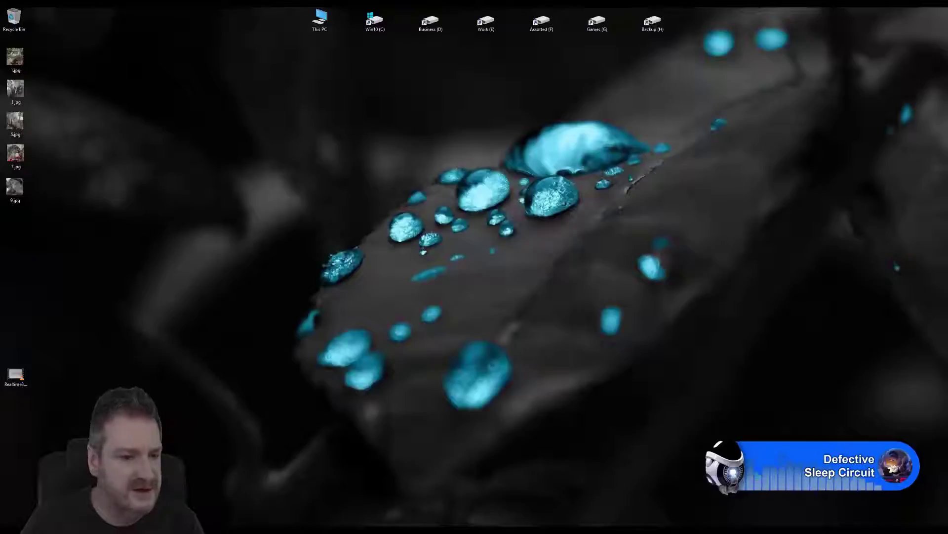
# Switch to Photoshop and open MainCamera.psd from the Beauty Renders > Main Camera folder
pyautogui.press('super')
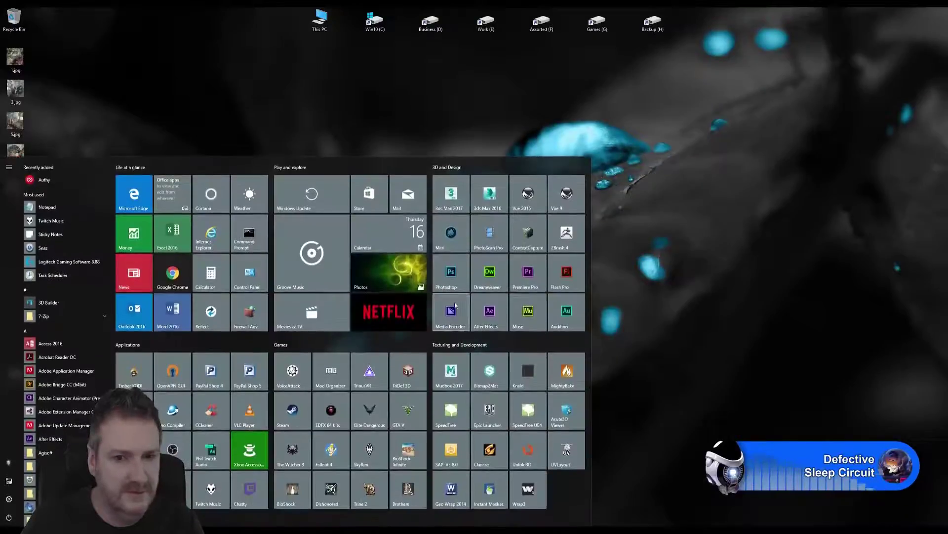
pyautogui.press('super')
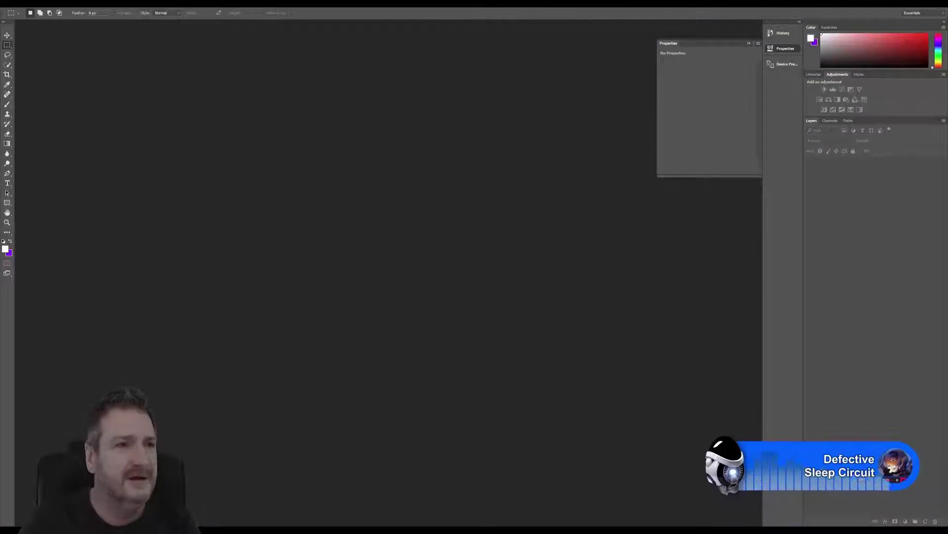
pyautogui.click(17, 4)
pyautogui.click(31, 17)
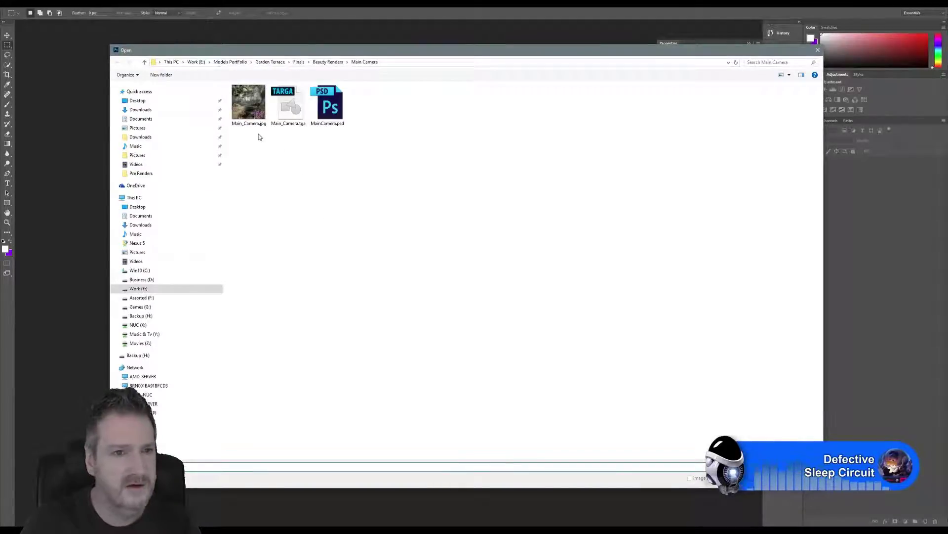
pyautogui.doubleClick(327, 105)
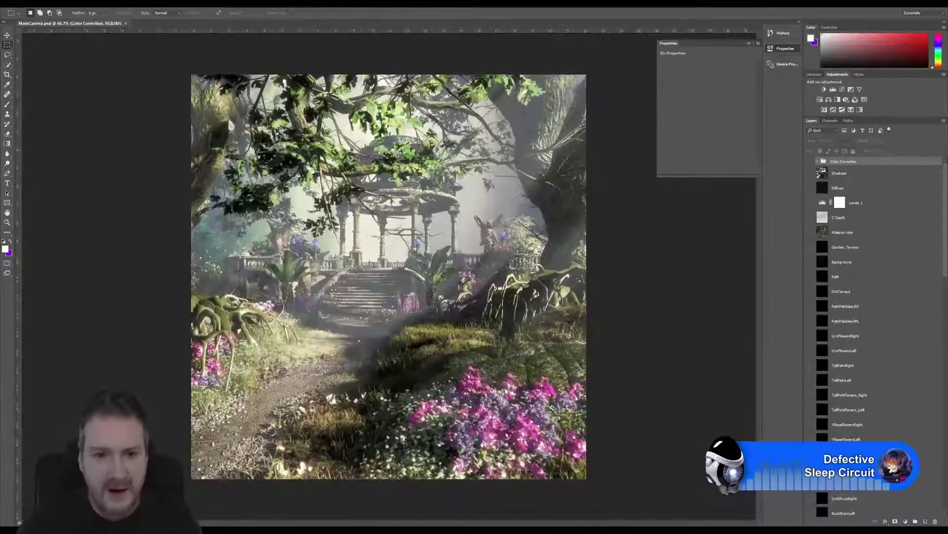
pyautogui.scroll(2, 420, 239)
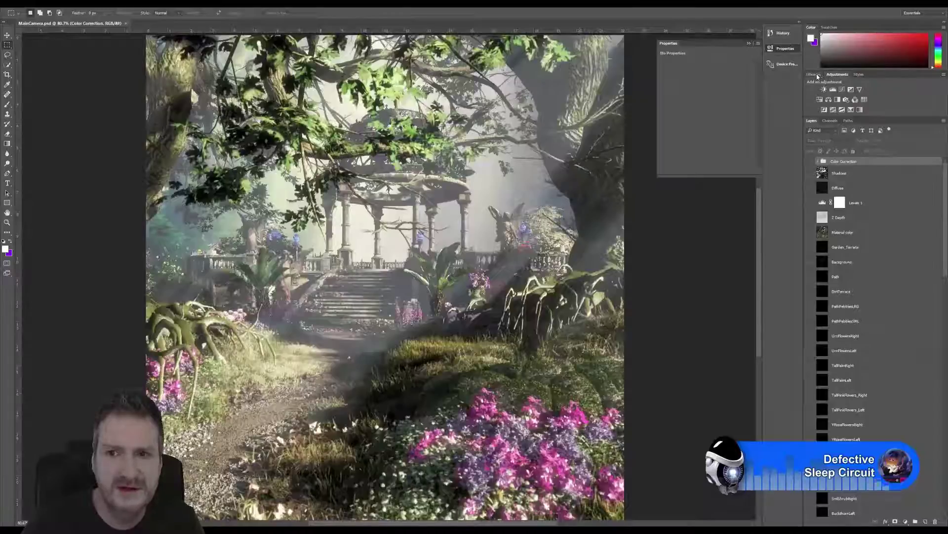
# Examine the document's list of object mask channels and view the Main_Terrain mask
pyautogui.click(830, 120)
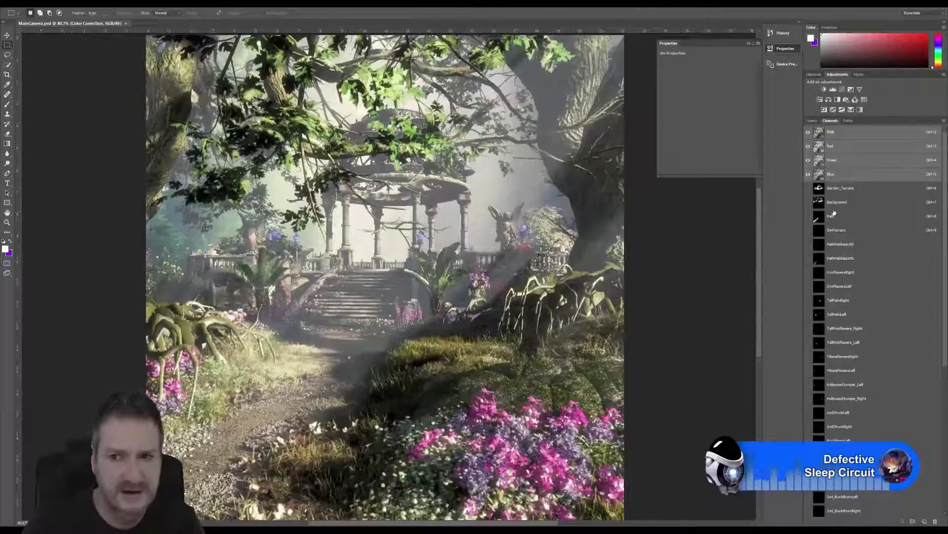
pyautogui.scroll(-5, 844, 267)
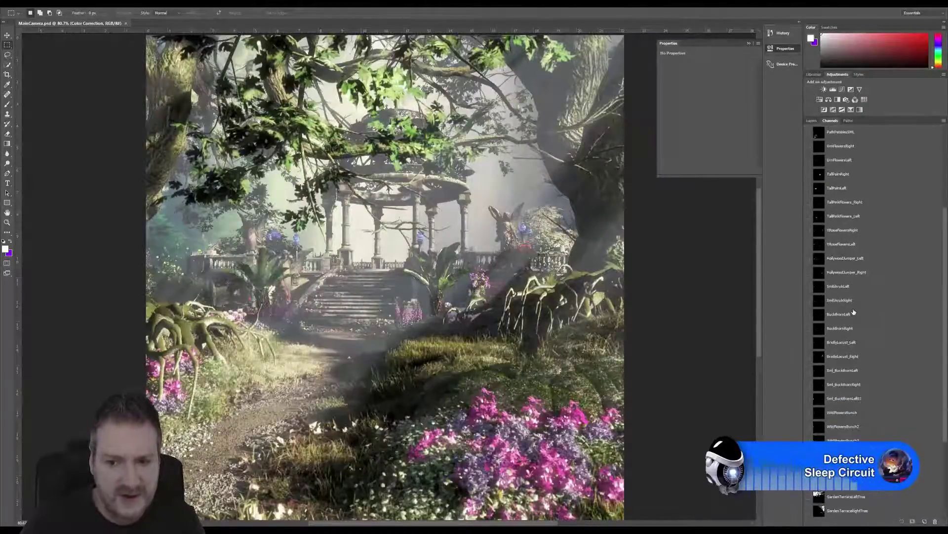
pyautogui.scroll(-4, 852, 316)
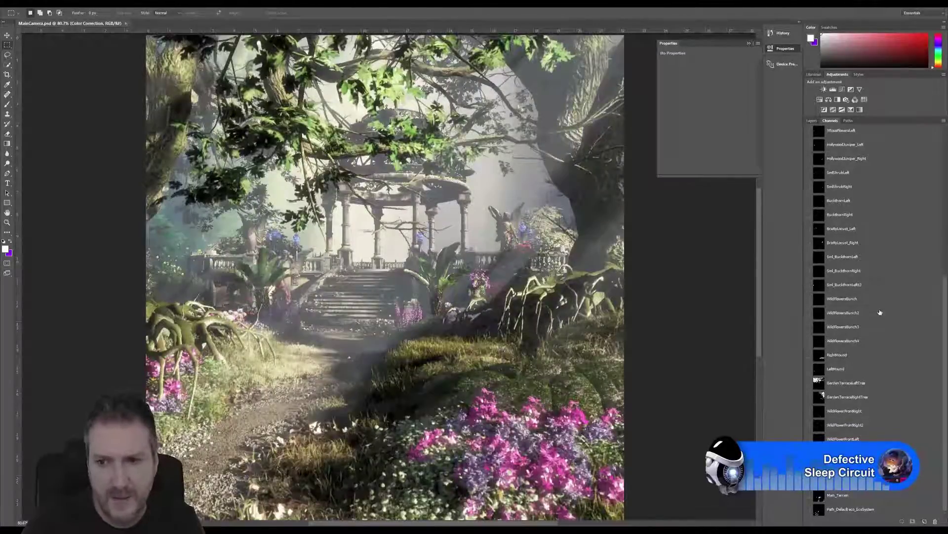
pyautogui.scroll(2, 876, 399)
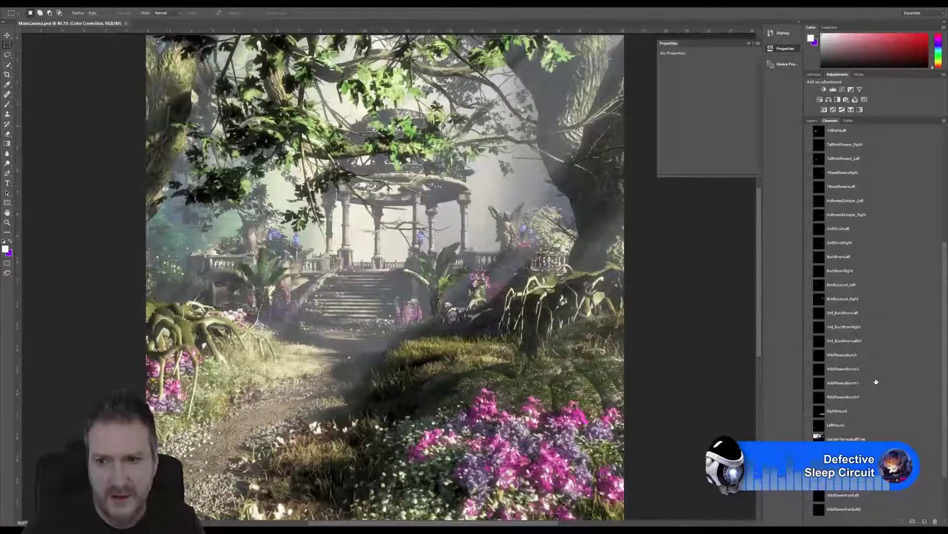
pyautogui.scroll(1, 876, 381)
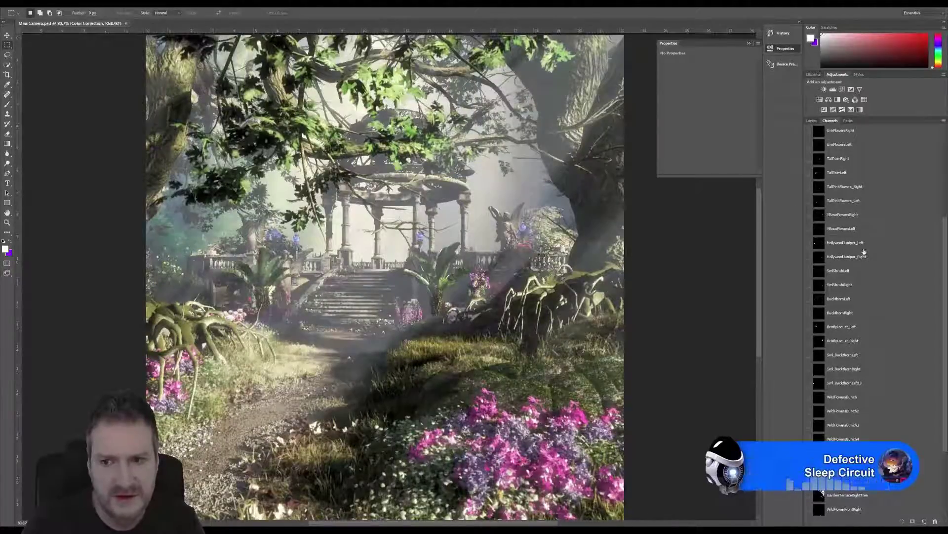
pyautogui.scroll(2, 863, 241)
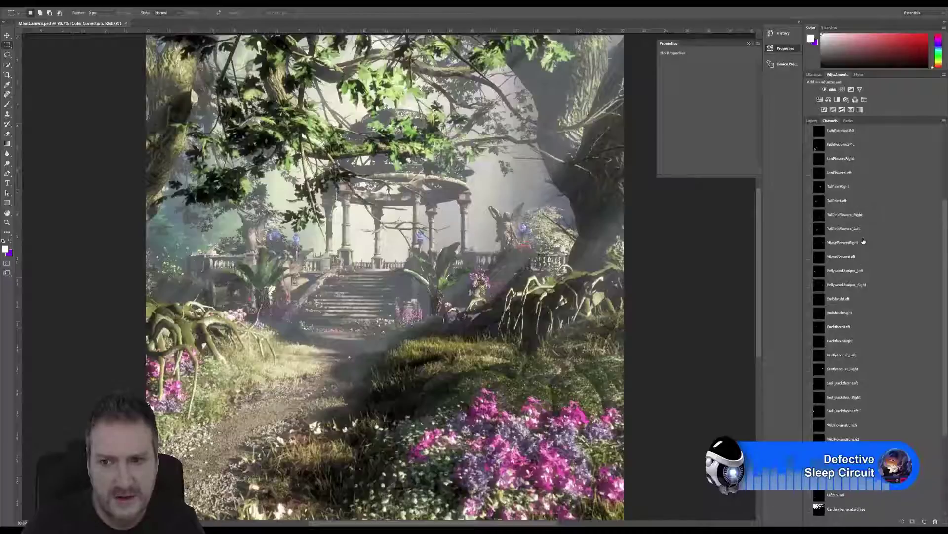
pyautogui.scroll(1, 863, 231)
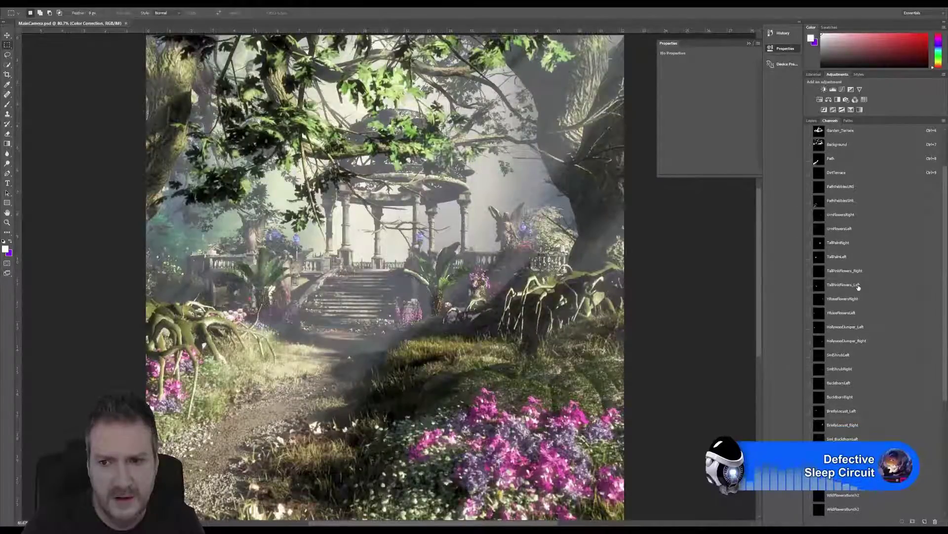
pyautogui.scroll(-1, 861, 336)
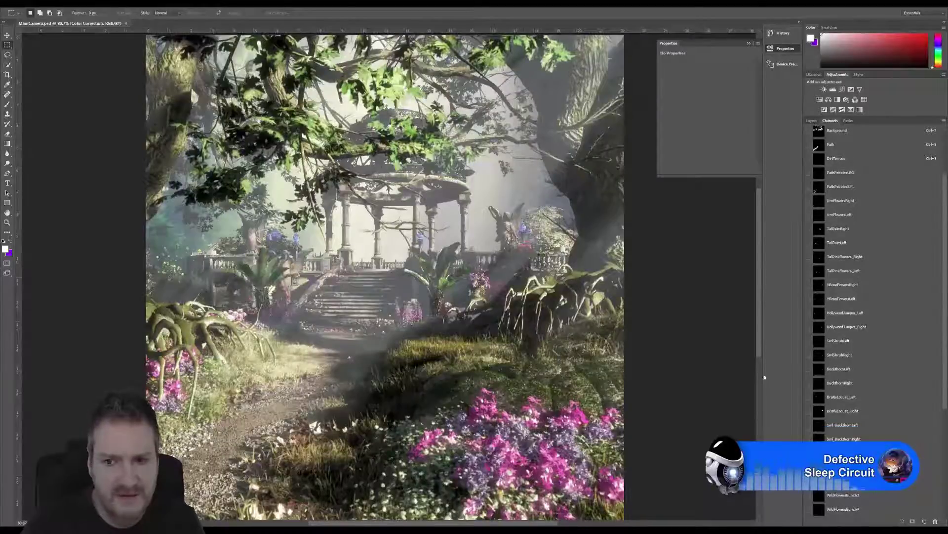
pyautogui.scroll(-1, 856, 340)
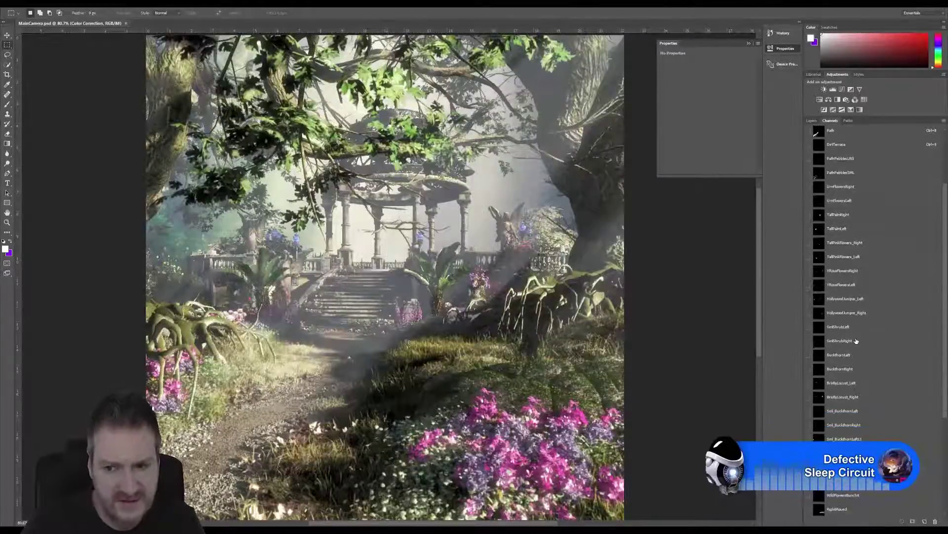
pyautogui.scroll(-1, 856, 341)
pyautogui.scroll(-1, 856, 349)
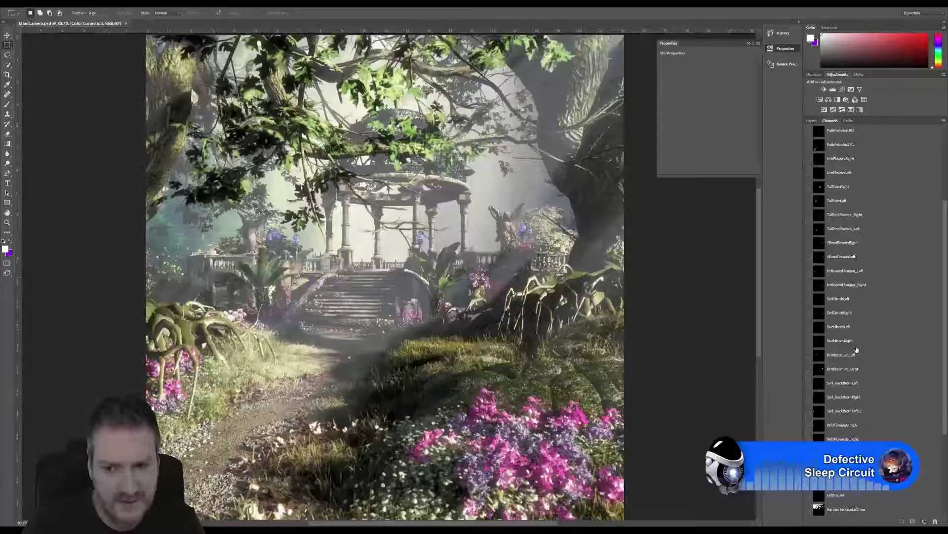
pyautogui.scroll(-1, 856, 349)
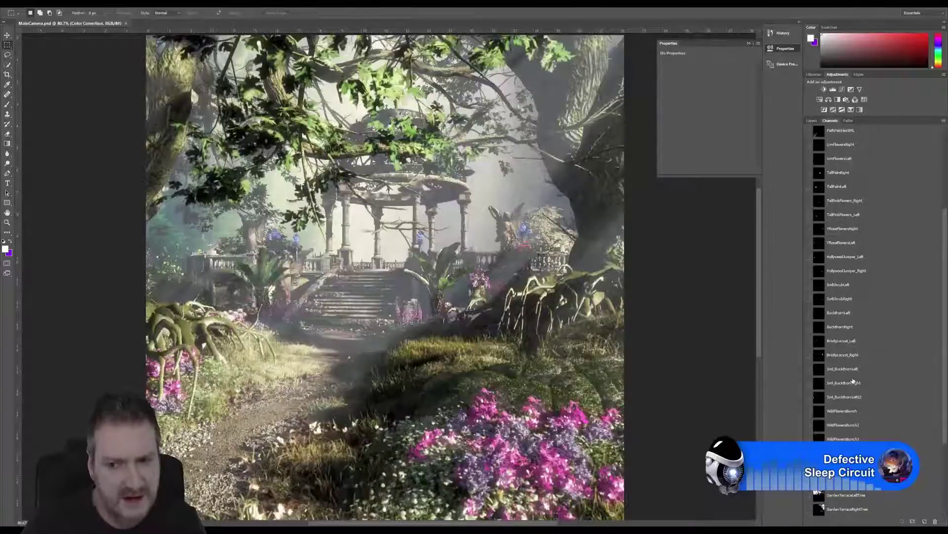
pyautogui.scroll(-3, 853, 380)
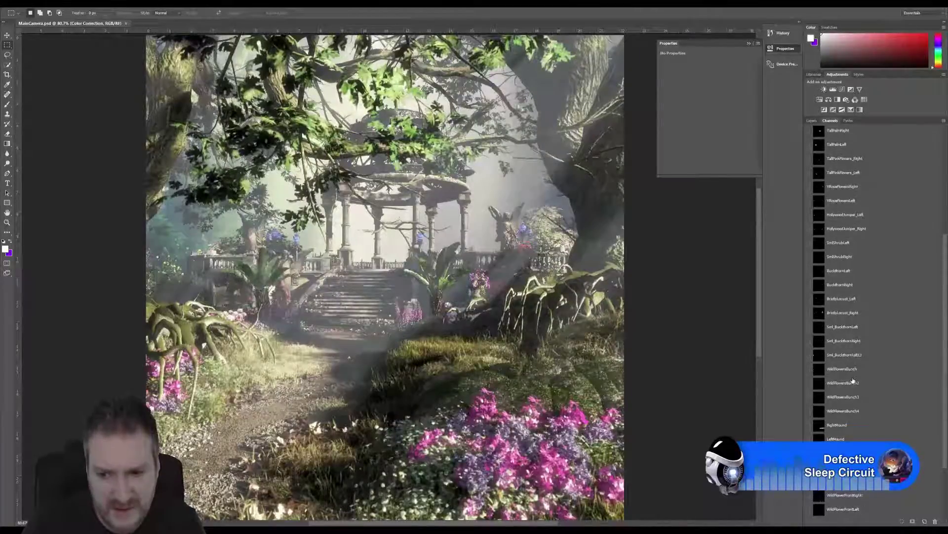
pyautogui.scroll(-2, 853, 380)
pyautogui.scroll(-2, 853, 379)
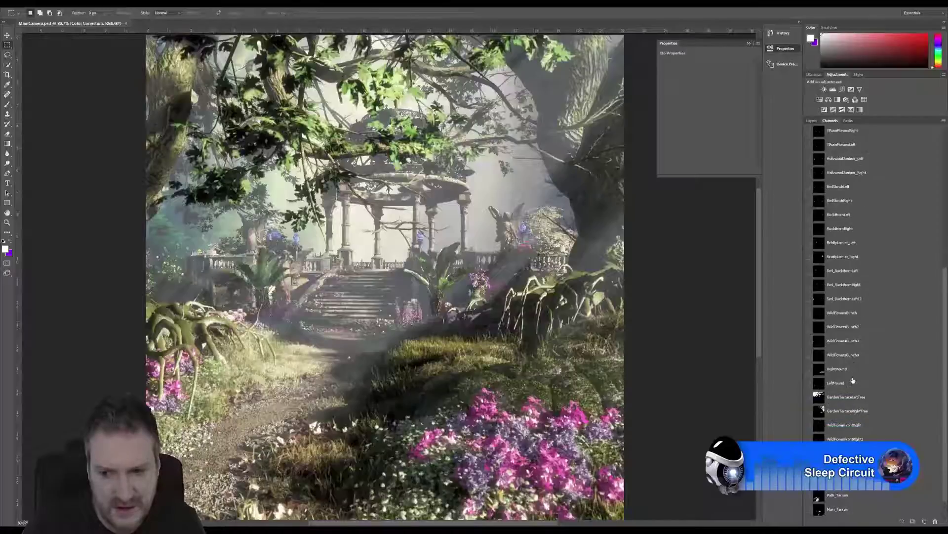
pyautogui.scroll(-1, 853, 380)
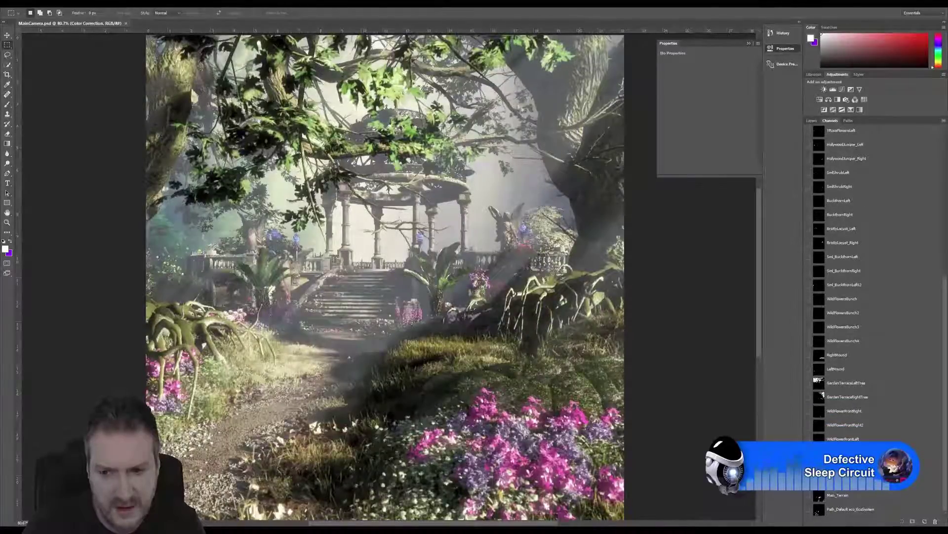
pyautogui.click(848, 496)
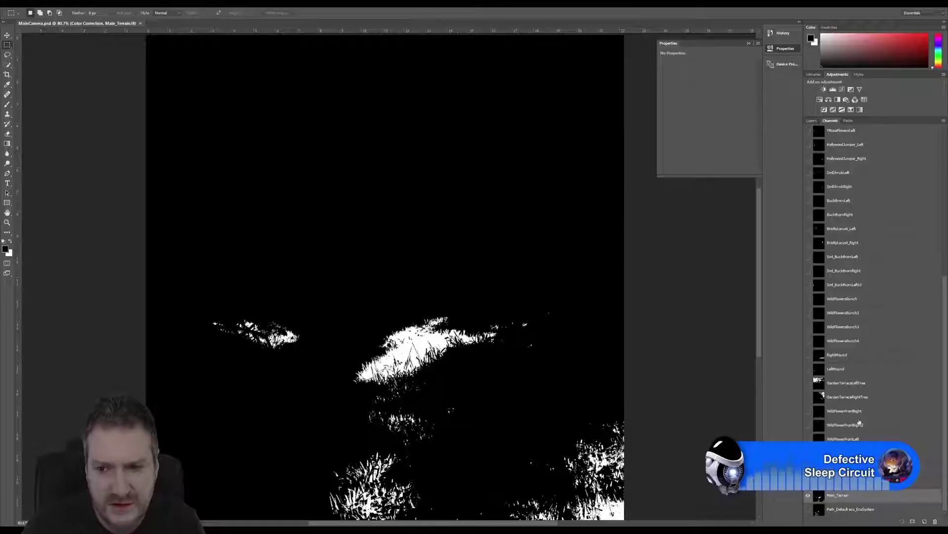
# Load the RightMound channel as a selection and restore the RGB composite view
pyautogui.click(848, 357)
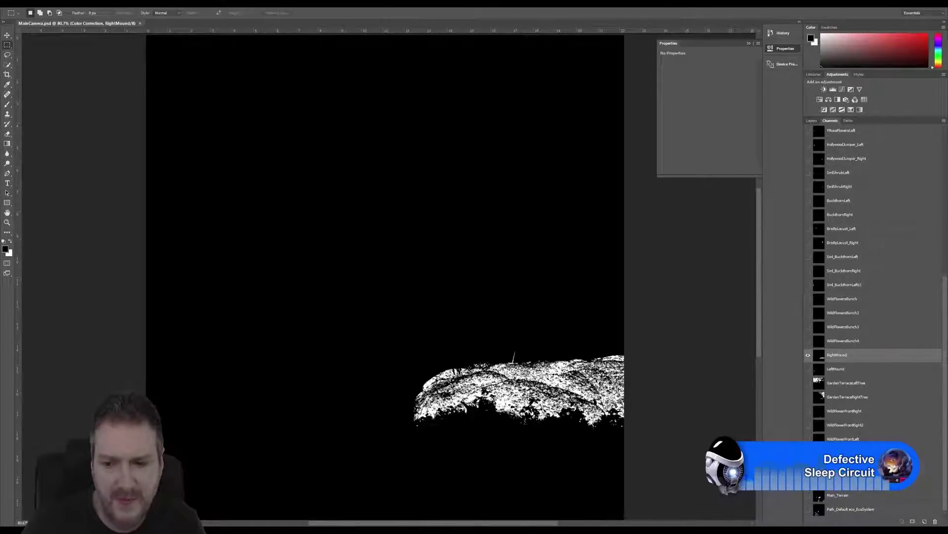
pyautogui.click(902, 522)
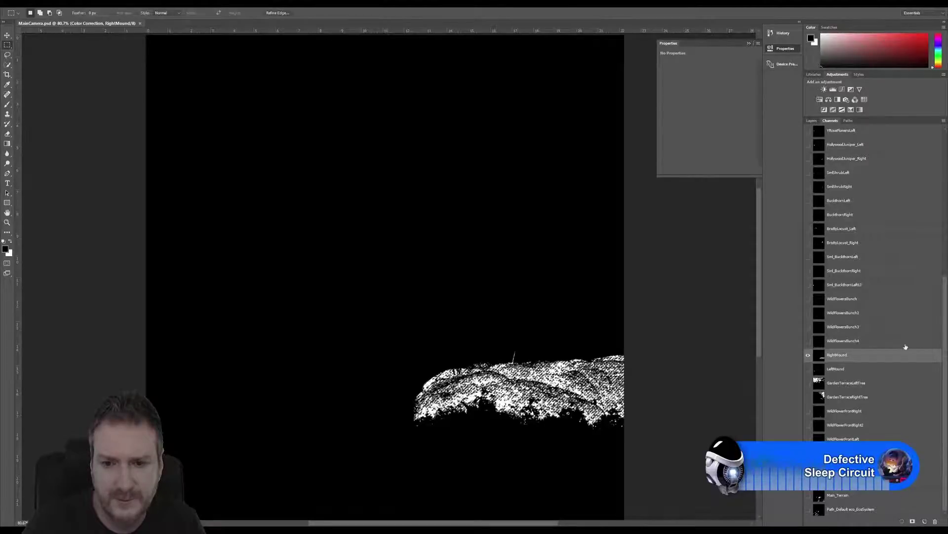
pyautogui.click(813, 76)
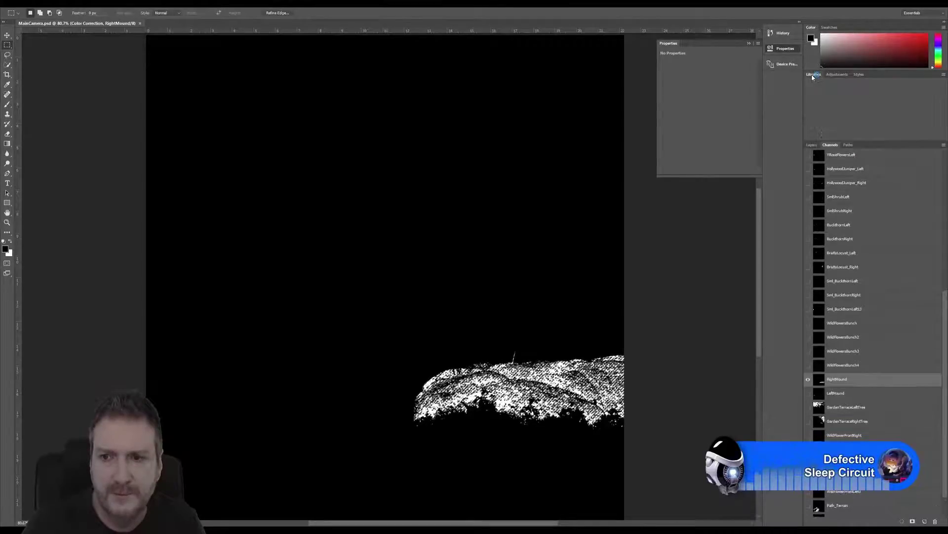
pyautogui.click(837, 75)
pyautogui.scroll(5, 848, 258)
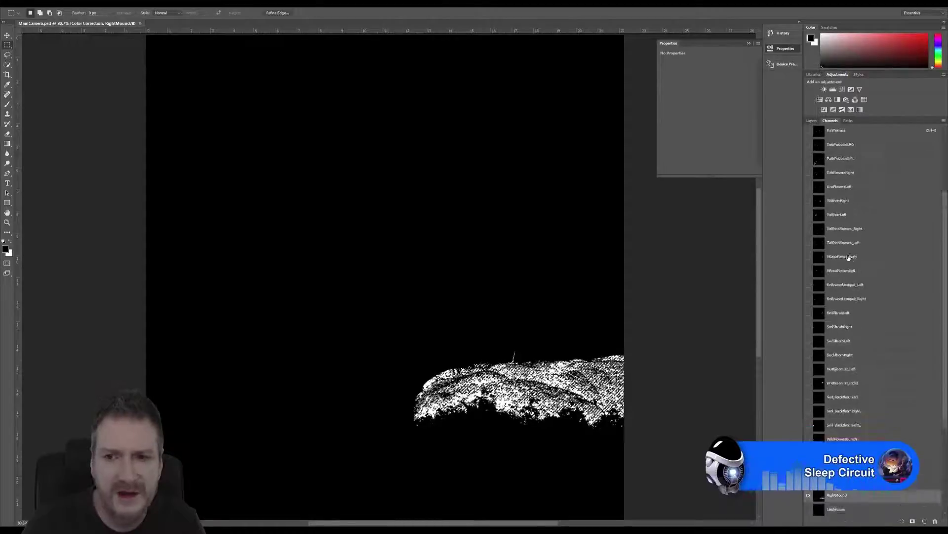
pyautogui.scroll(3, 854, 198)
pyautogui.click(856, 135)
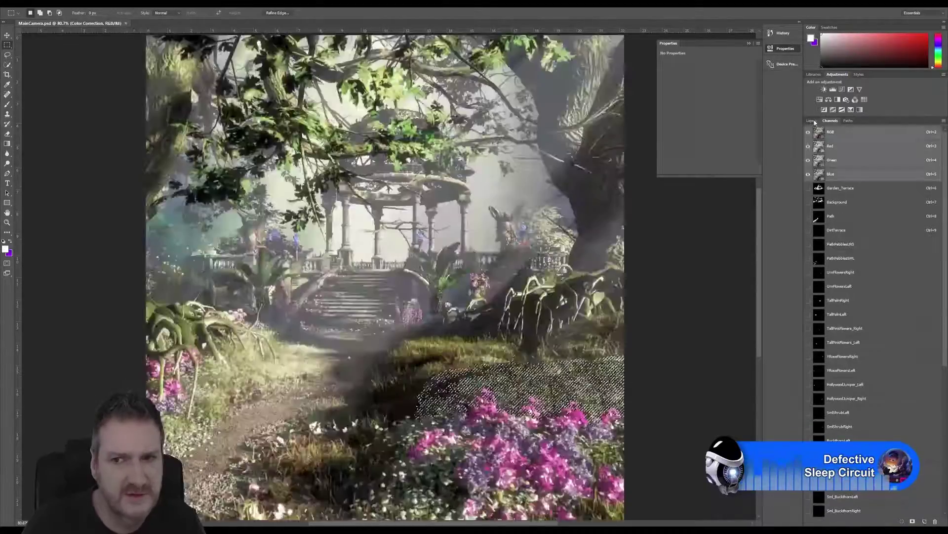
# Copy the selected mound area from Layer 0 copy and paste it in place as a new layer
pyautogui.click(812, 121)
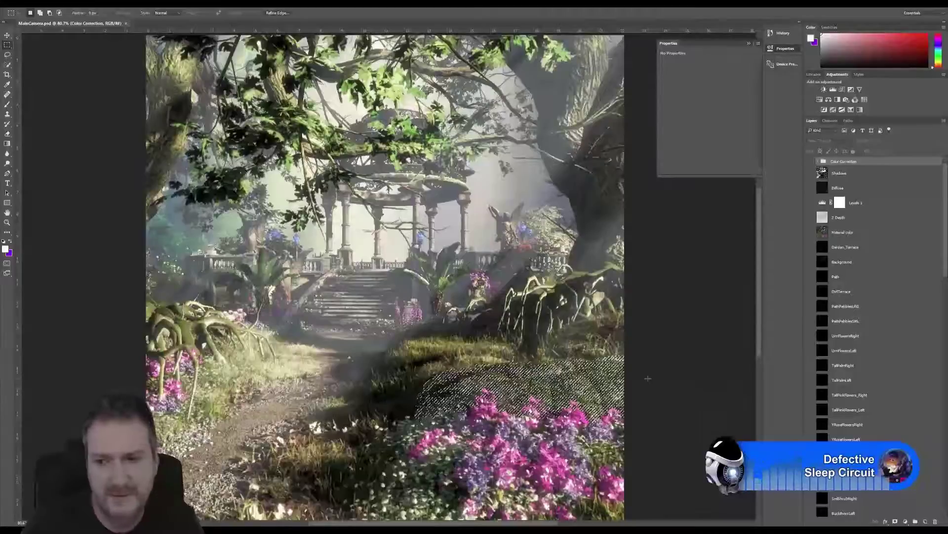
pyautogui.scroll(-5, 835, 319)
pyautogui.scroll(-5, 835, 319)
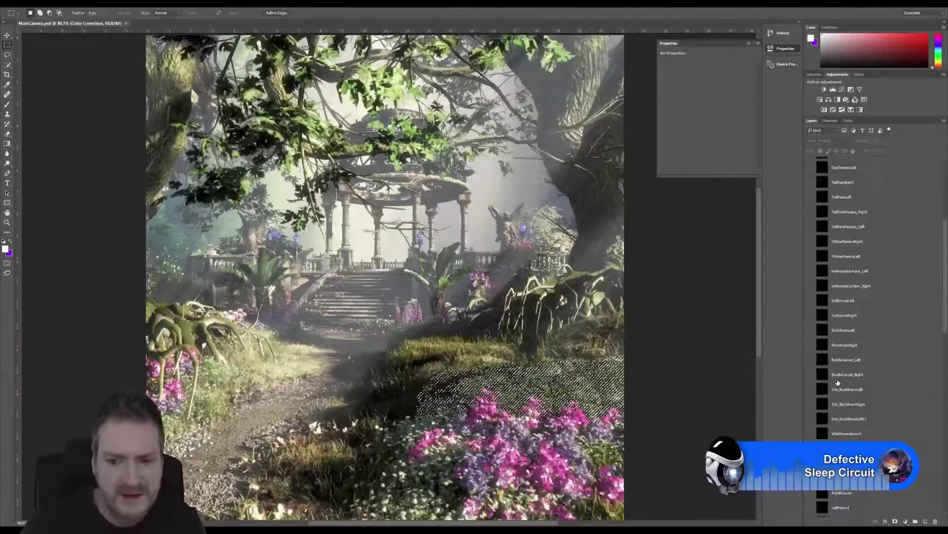
pyautogui.scroll(-5, 839, 412)
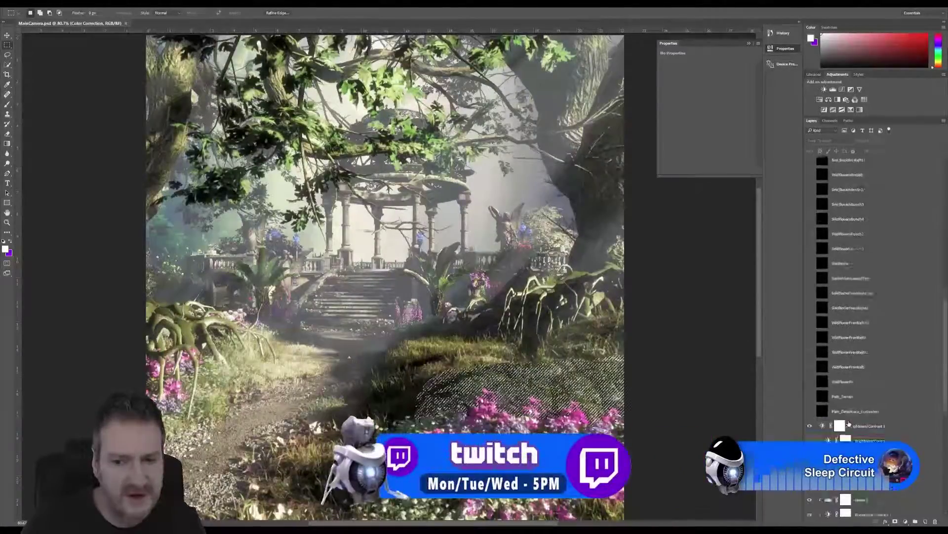
pyautogui.scroll(-5, 852, 432)
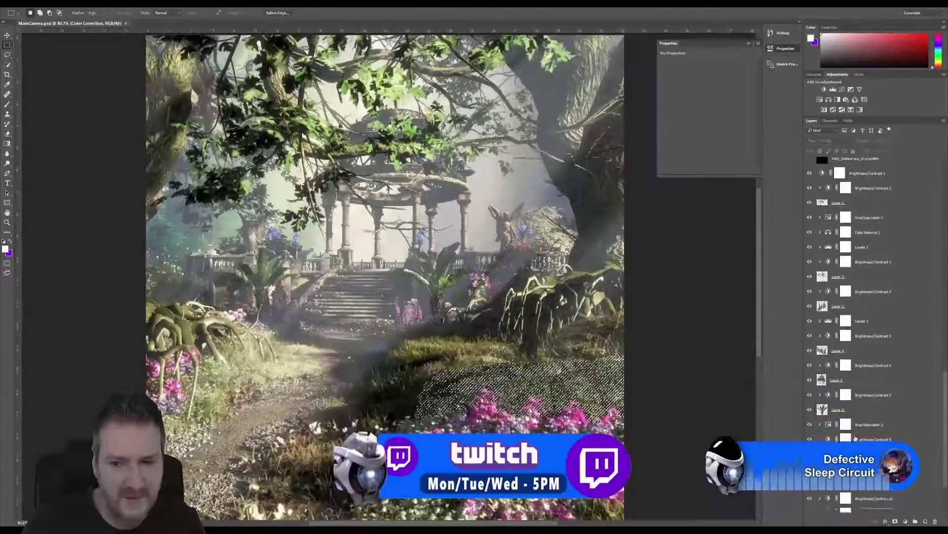
pyautogui.click(858, 496)
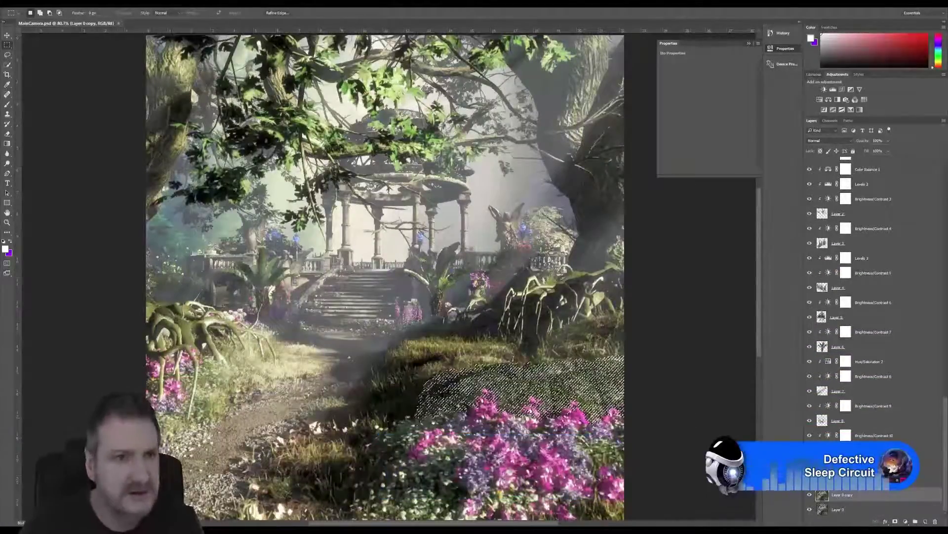
pyautogui.click(36, 2)
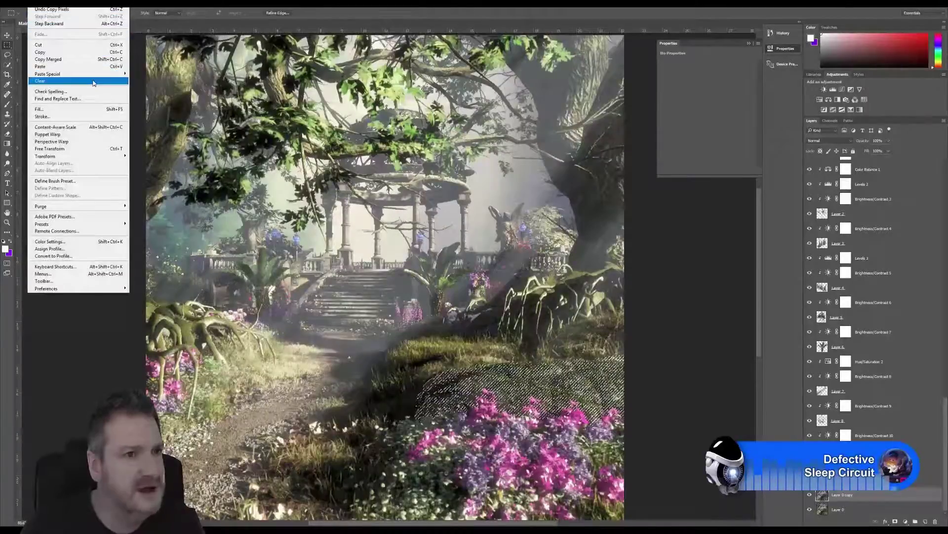
pyautogui.moveTo(113, 75)
pyautogui.click(143, 73)
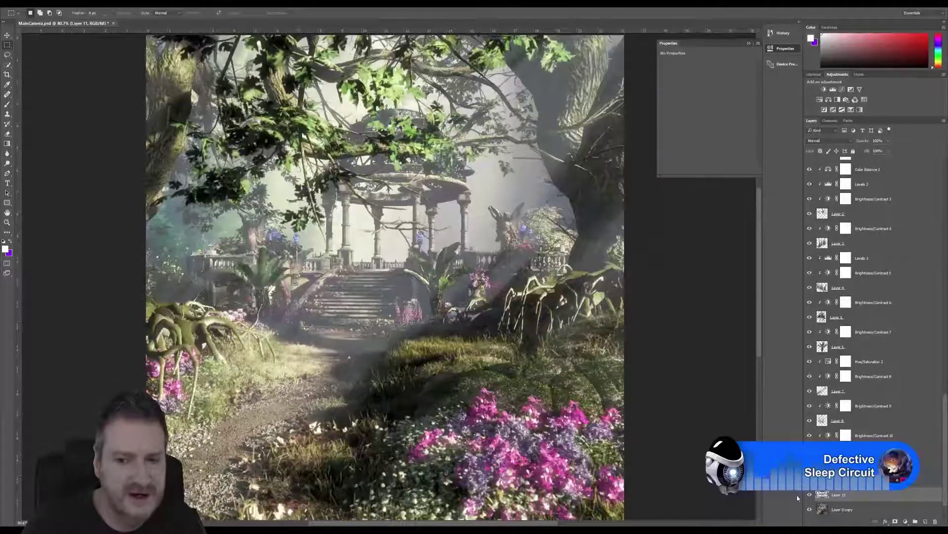
# Add a Brightness/Contrast adjustment clipped to the copied mound layer, with brightness about -15 and contrast about 20
pyautogui.click(824, 90)
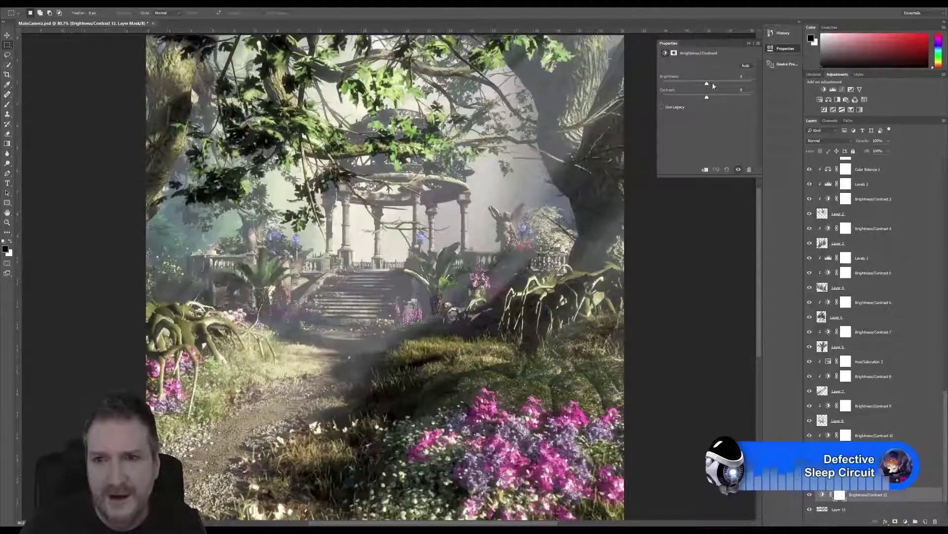
pyautogui.moveTo(708, 85); pyautogui.dragTo(712, 84)
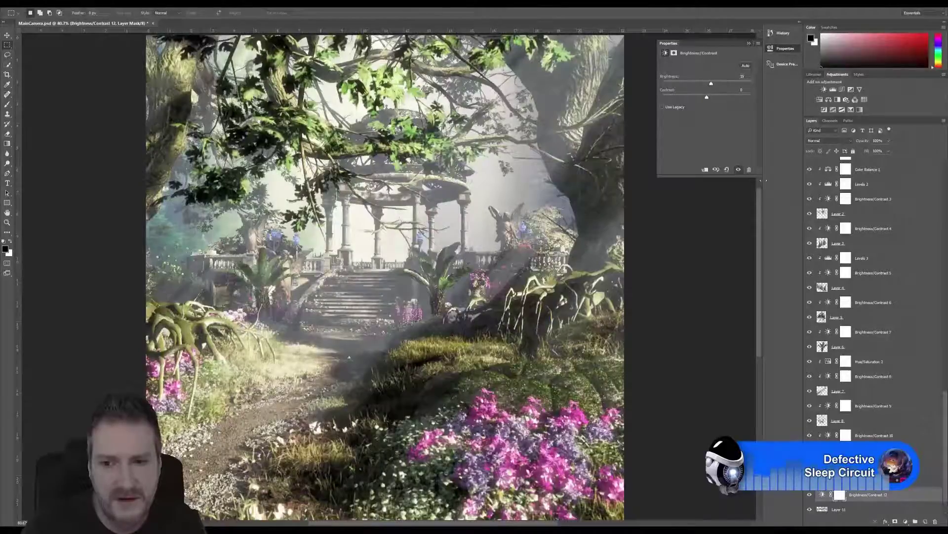
pyautogui.rightClick(877, 499)
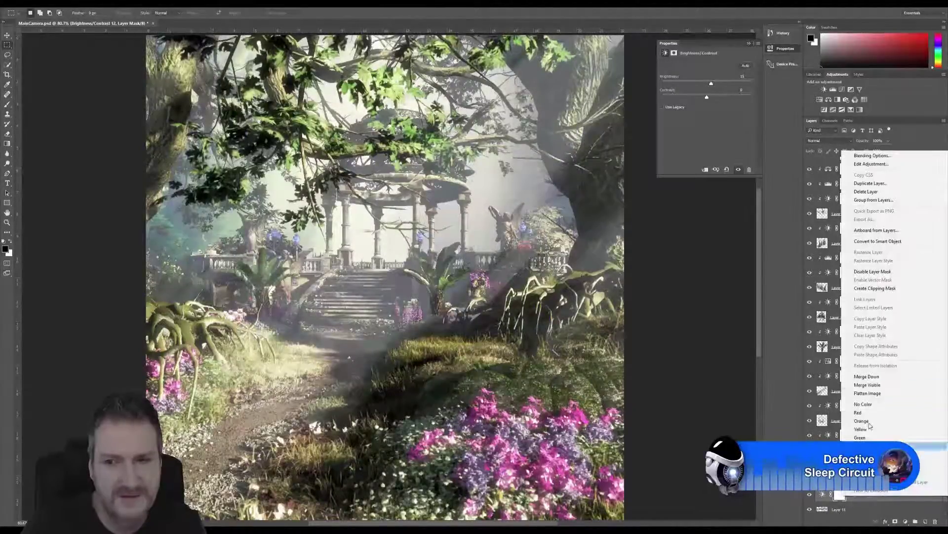
pyautogui.click(883, 289)
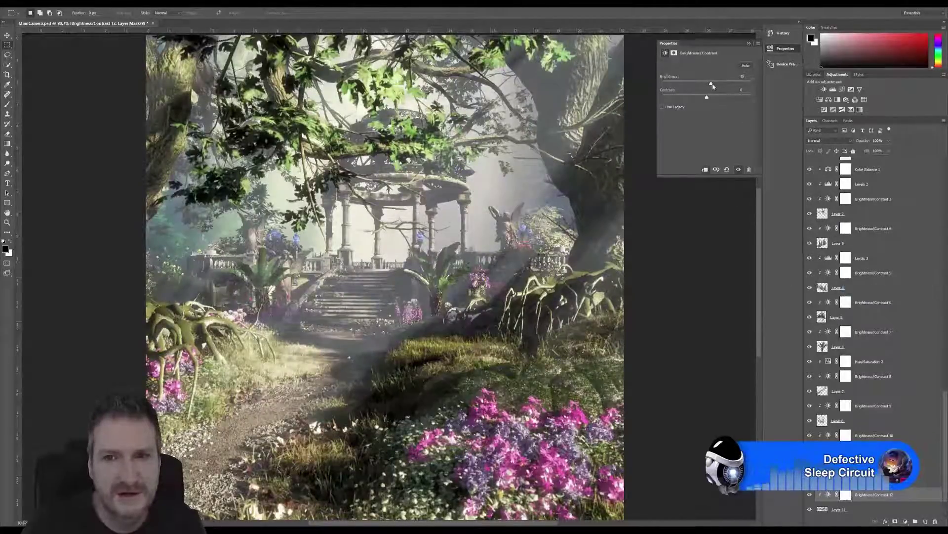
pyautogui.moveTo(711, 83); pyautogui.dragTo(729, 108)
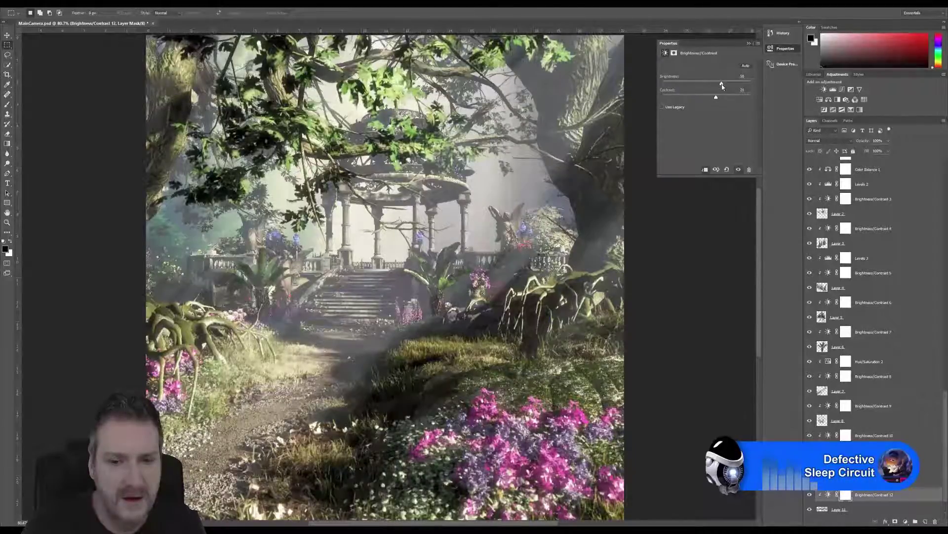
pyautogui.moveTo(722, 85); pyautogui.dragTo(703, 94)
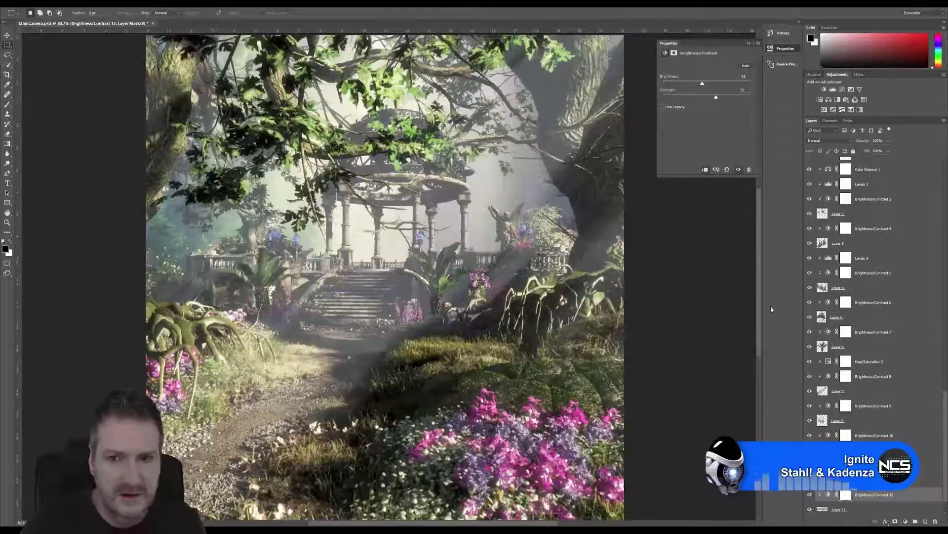
# Compare the right mound with and without its brightness and contrast correction, both close up and in the full image
pyautogui.click(810, 494)
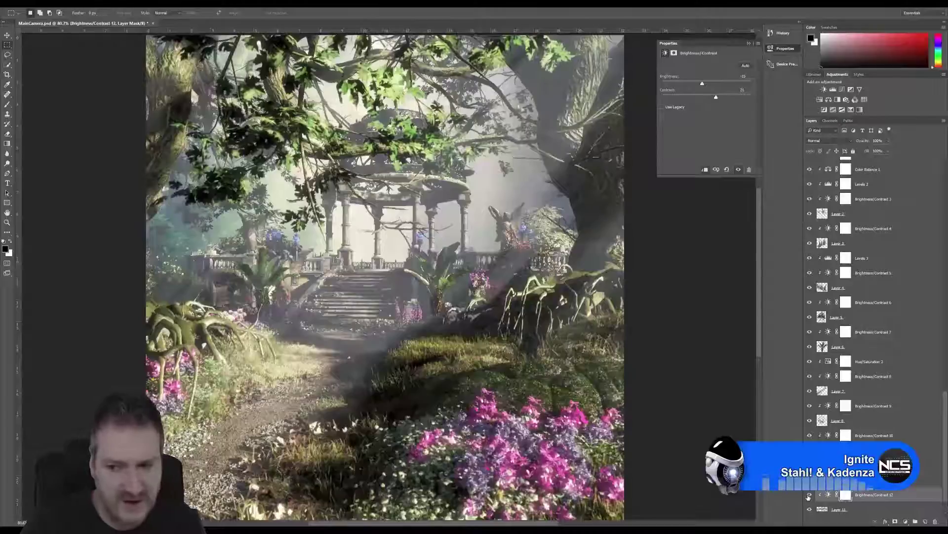
pyautogui.click(810, 495)
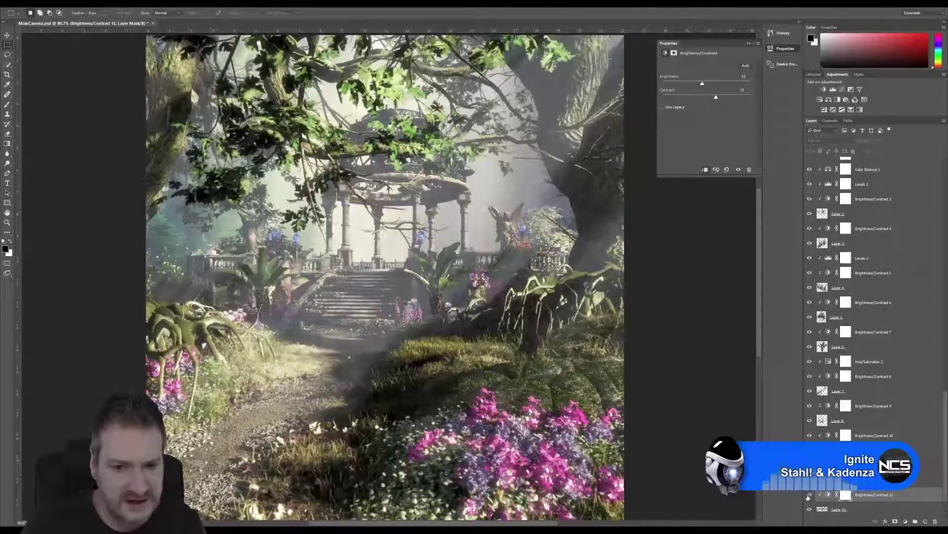
pyautogui.click(810, 495)
pyautogui.click(809, 495)
pyautogui.scroll(3, 553, 380)
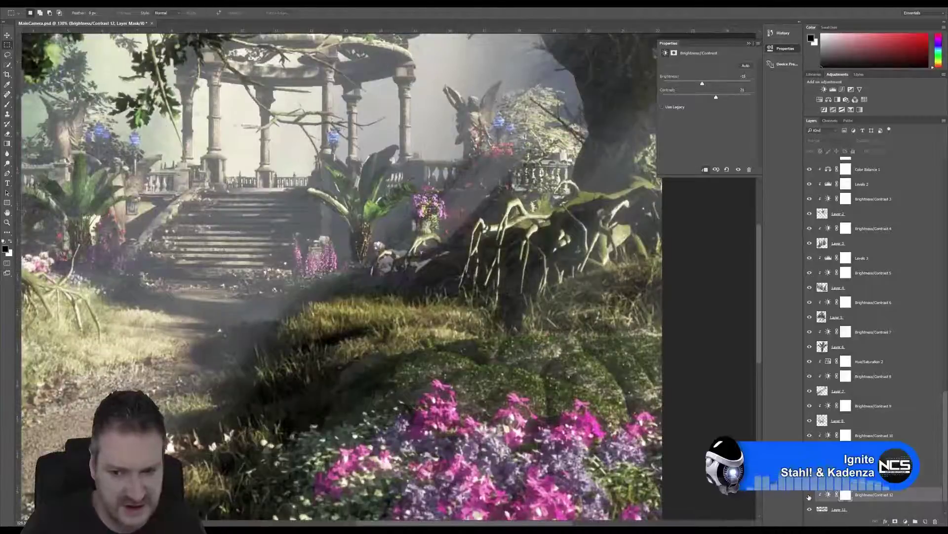
pyautogui.click(809, 495)
pyautogui.click(809, 495)
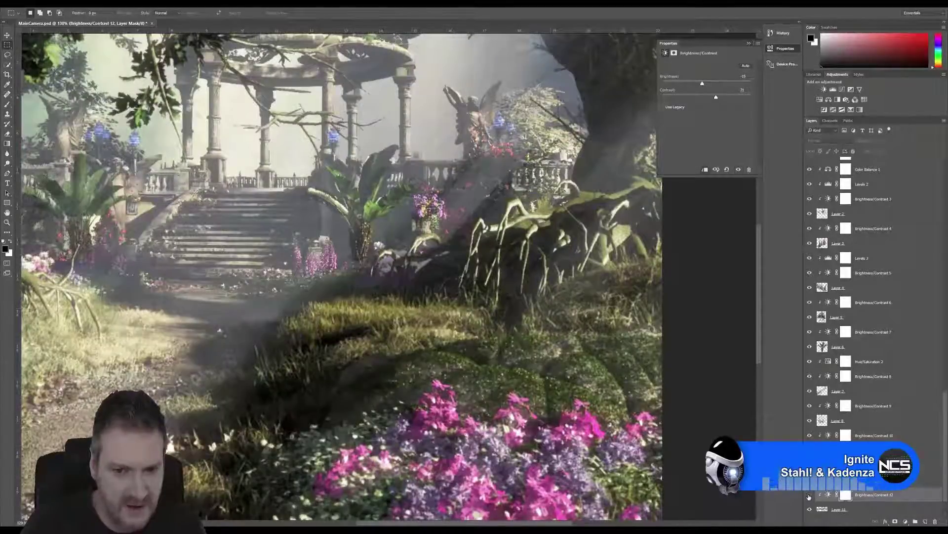
pyautogui.click(809, 495)
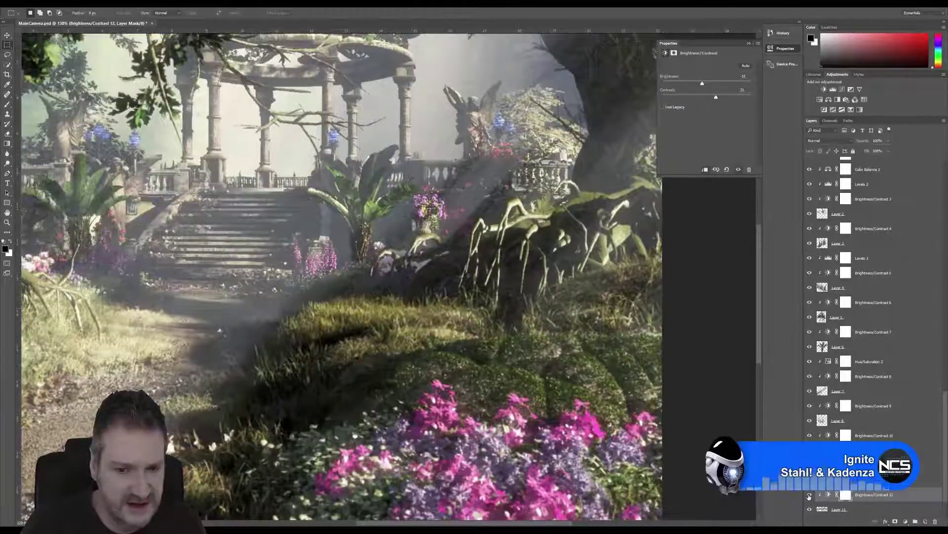
pyautogui.click(809, 495)
pyautogui.click(809, 495)
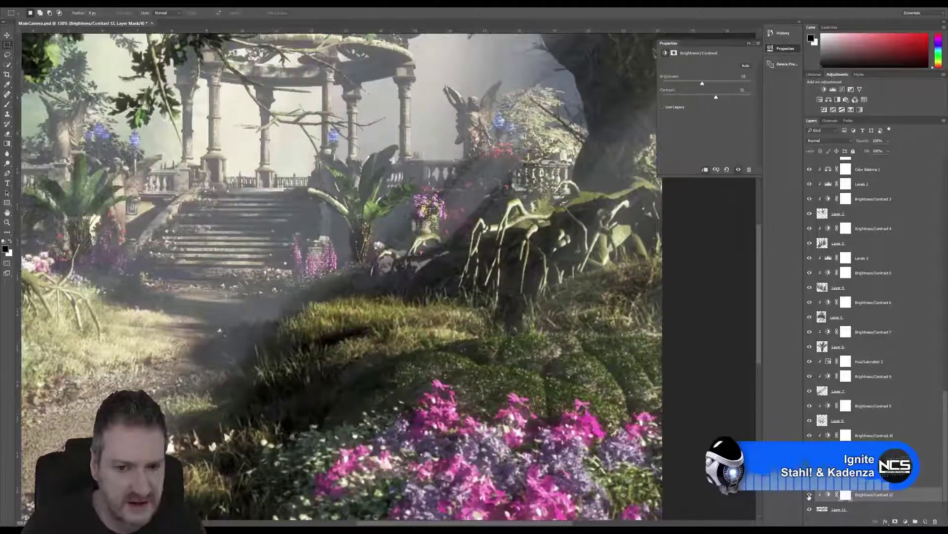
pyautogui.scroll(-3, 632, 406)
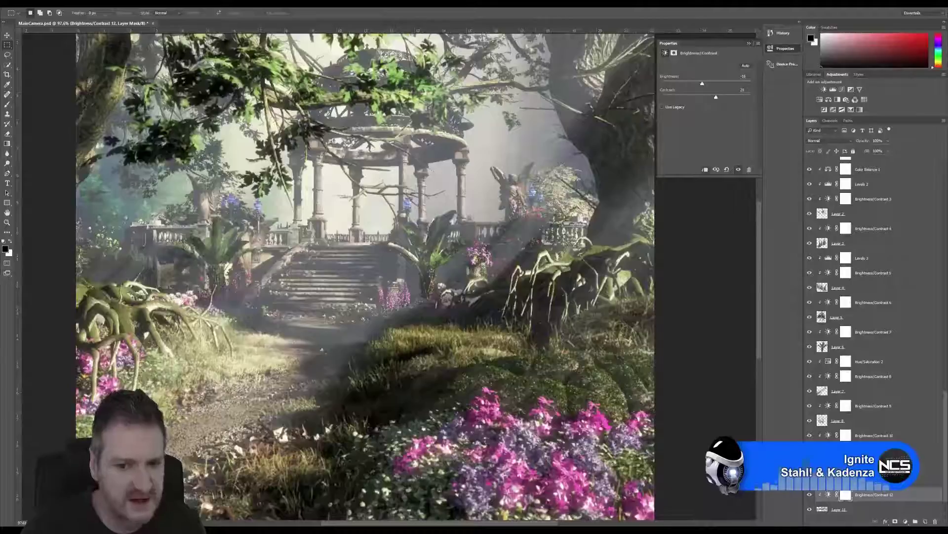
pyautogui.scroll(-2, 540, 390)
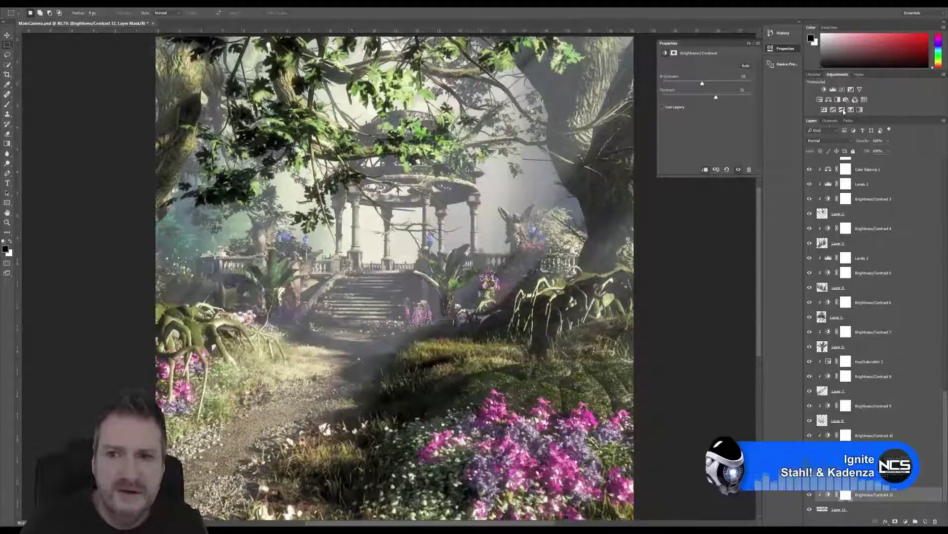
# Load the Path_Terrain channel as a selection and return to the RGB composite view
pyautogui.click(830, 121)
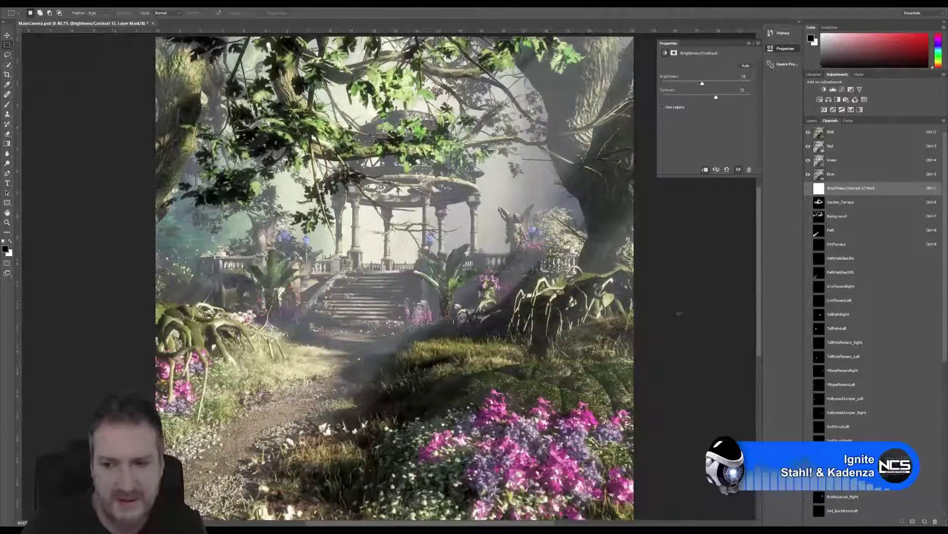
pyautogui.scroll(-6, 835, 291)
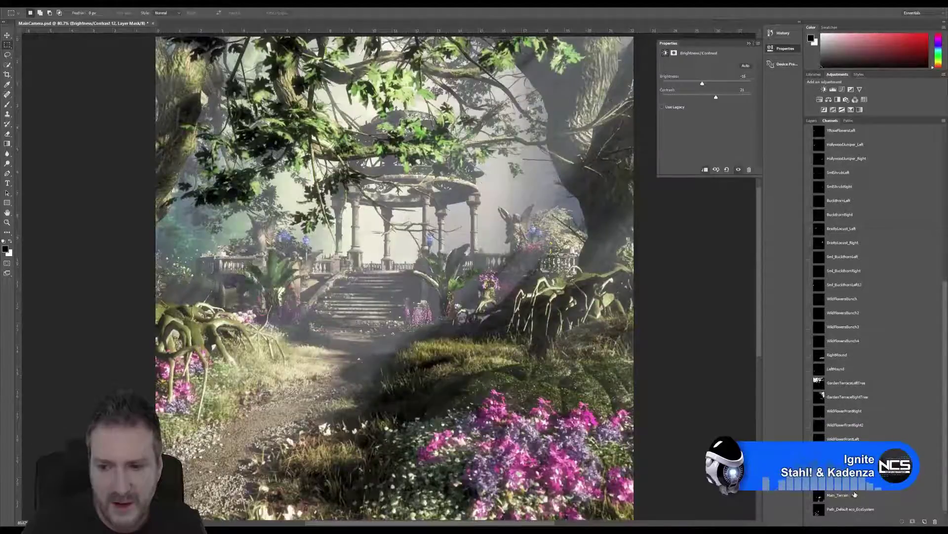
pyautogui.click(844, 481)
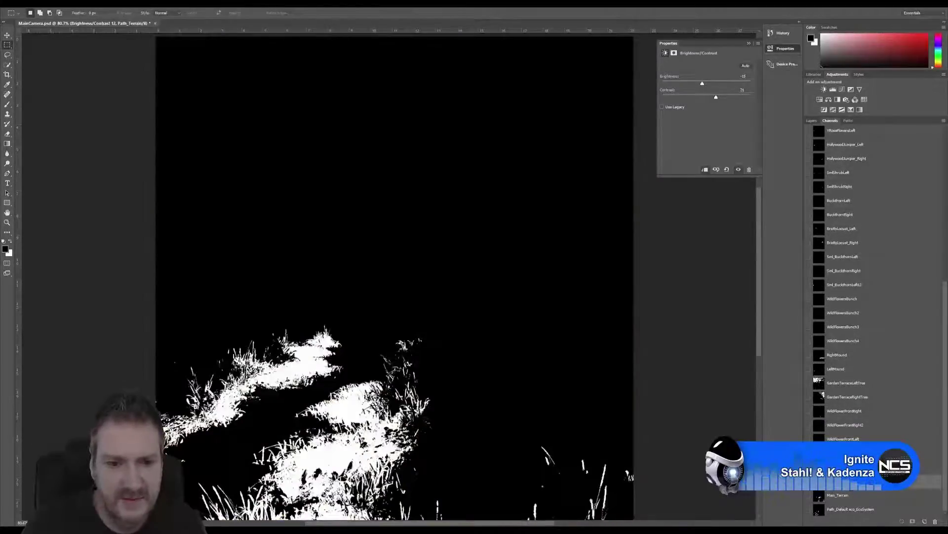
pyautogui.click(902, 522)
pyautogui.scroll(3, 849, 223)
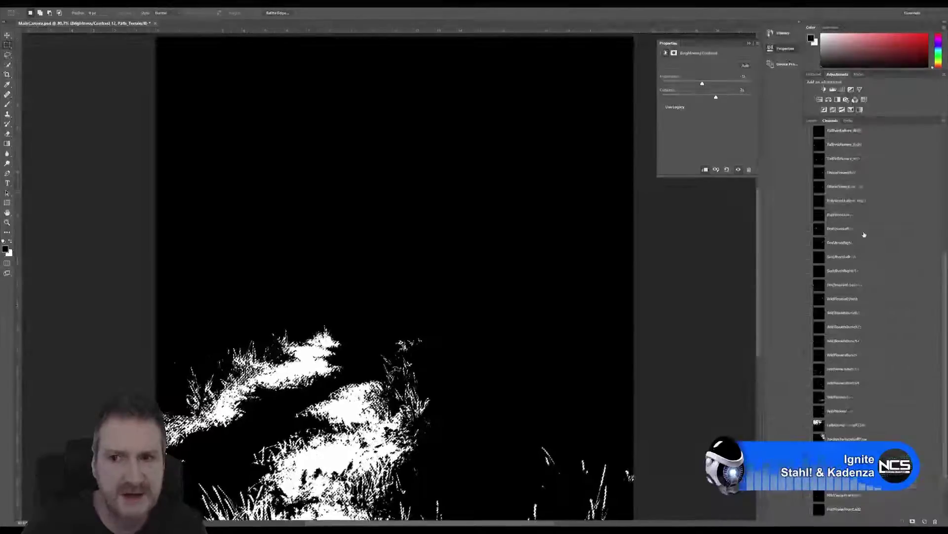
pyautogui.scroll(10, 862, 223)
pyautogui.click(850, 133)
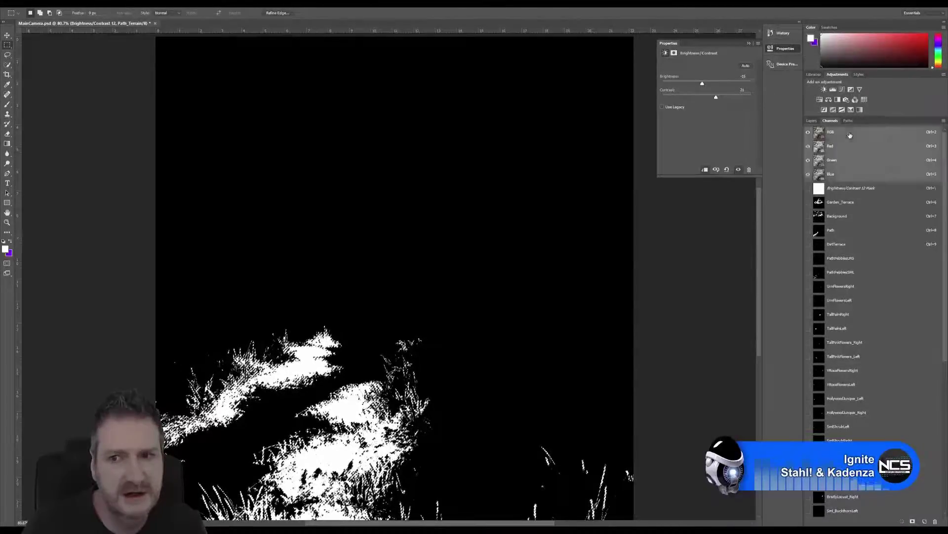
# Copy the selected path terrain from Layer 0 copy and paste it in place as a new layer
pyautogui.click(811, 121)
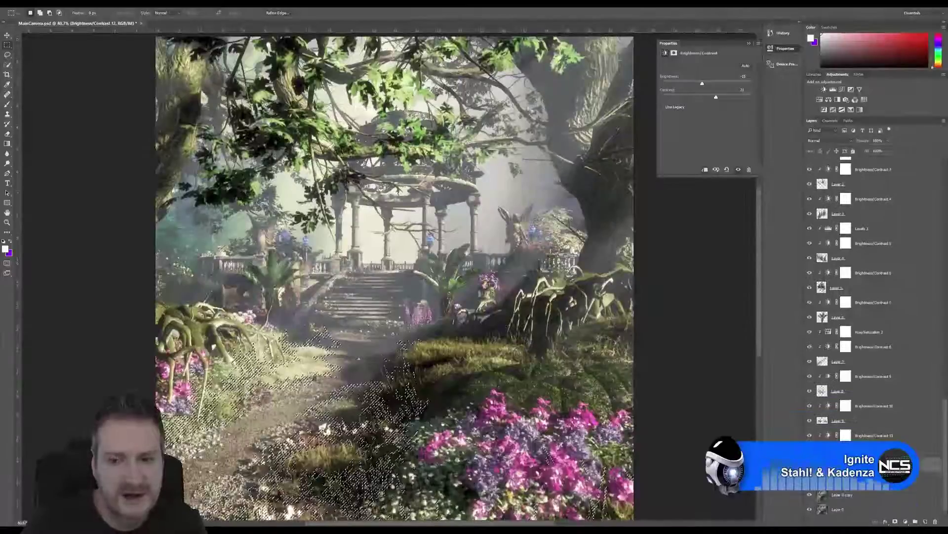
pyautogui.hotkey('alt', '[')
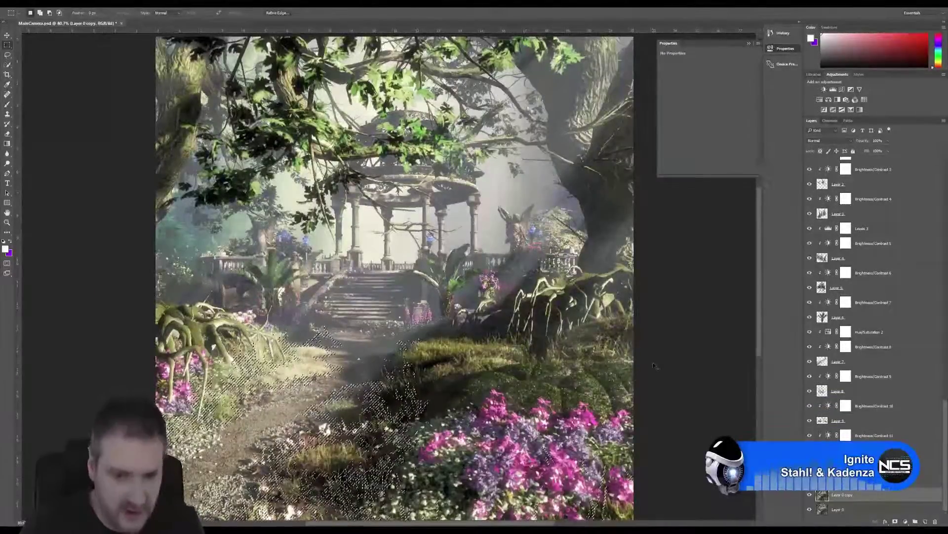
pyautogui.click(34, 3)
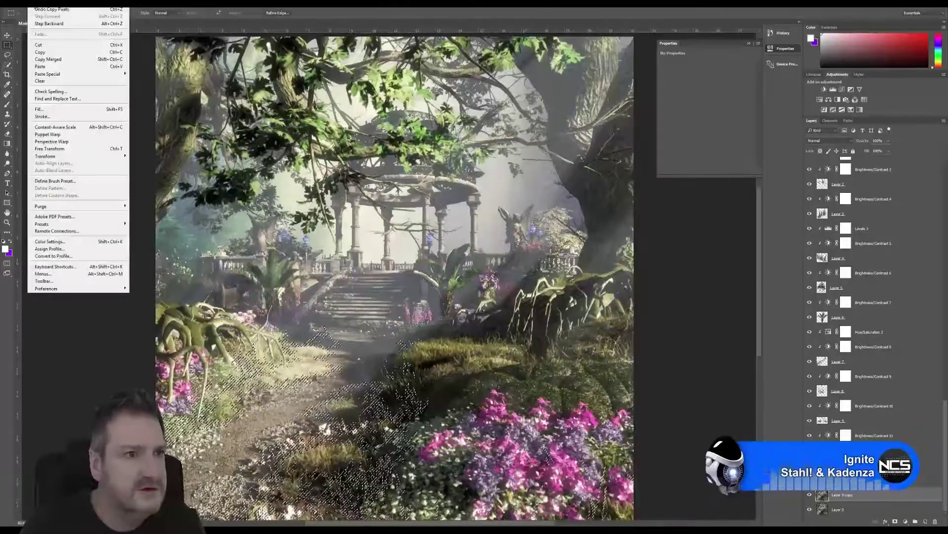
pyautogui.moveTo(74, 73)
pyautogui.click(139, 74)
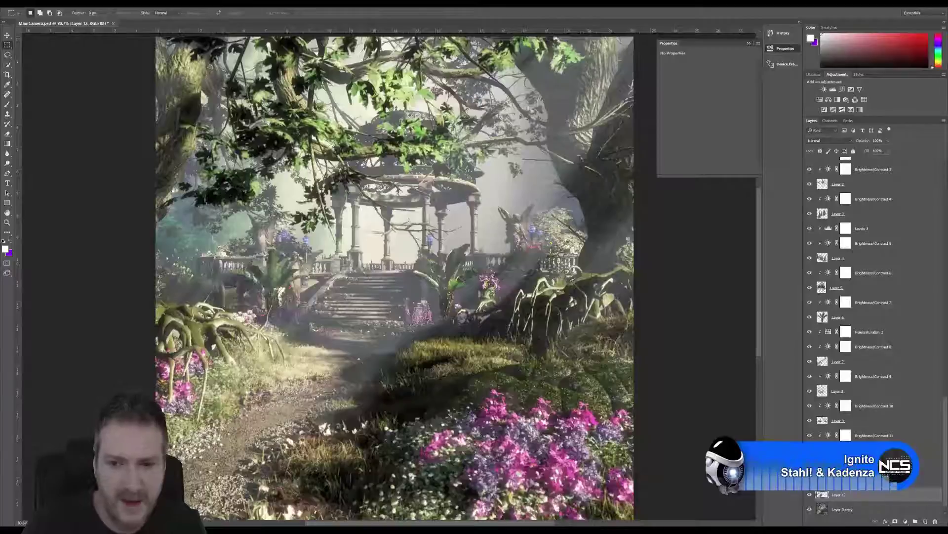
# Add a Brightness/Contrast adjustment above the path terrain layer and clip it to that layer
pyautogui.click(824, 90)
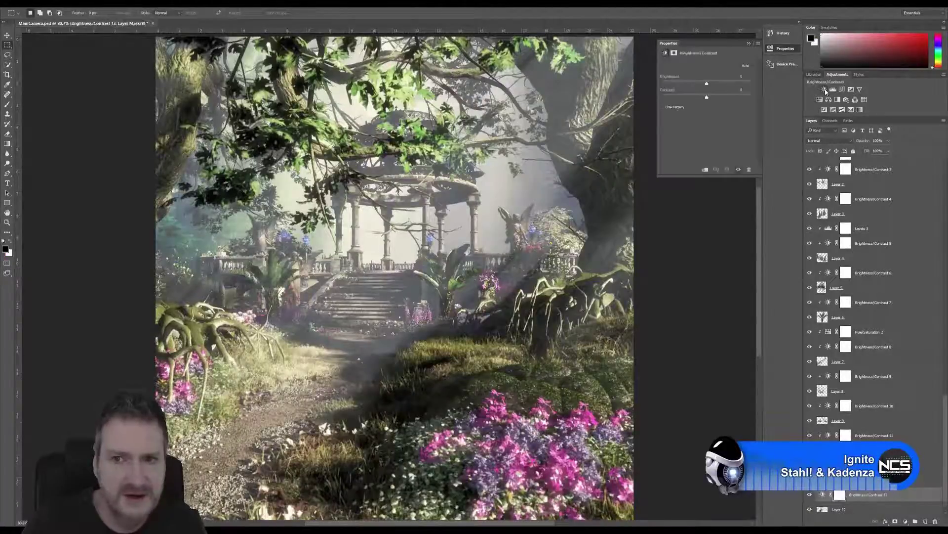
pyautogui.rightClick(872, 497)
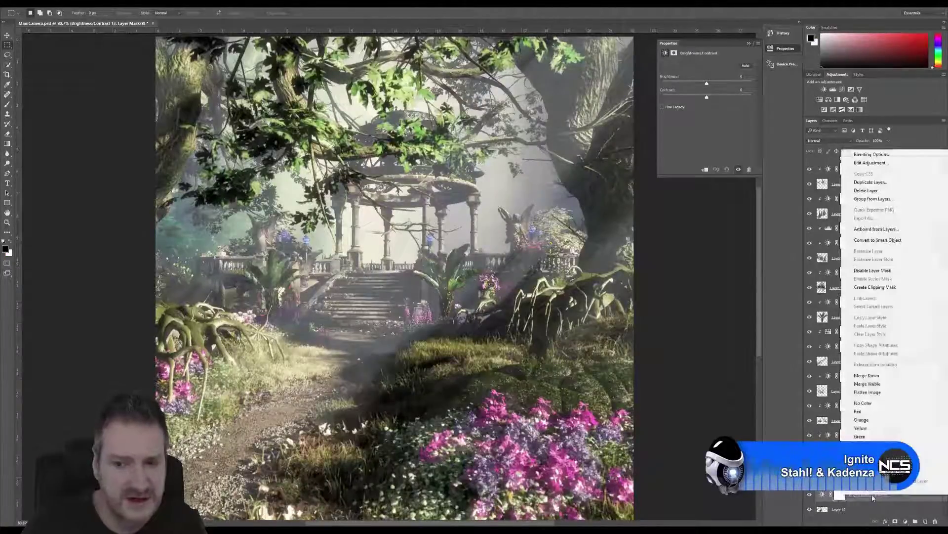
pyautogui.click(877, 287)
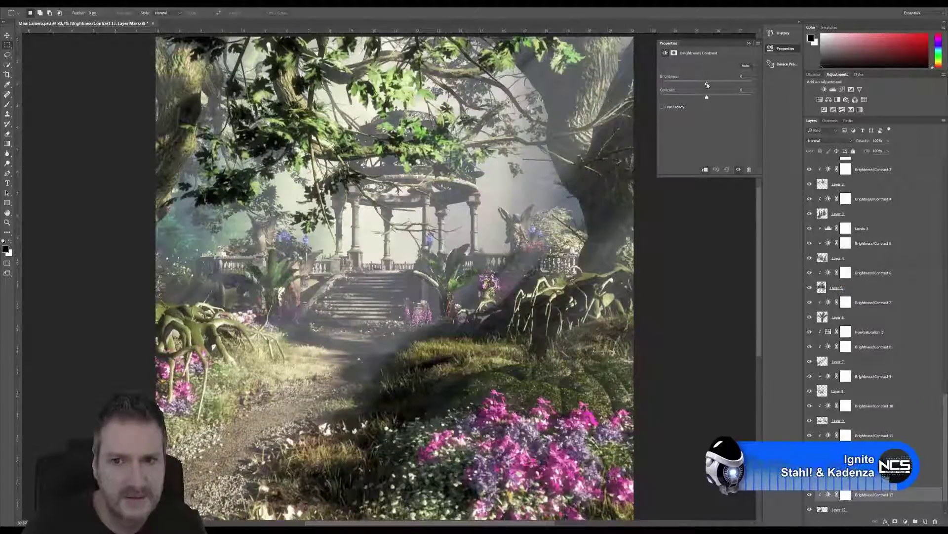
# Darken the path terrain to a brightness of about -40 and raise its contrast to about 10
pyautogui.moveTo(709, 86); pyautogui.dragTo(697, 93)
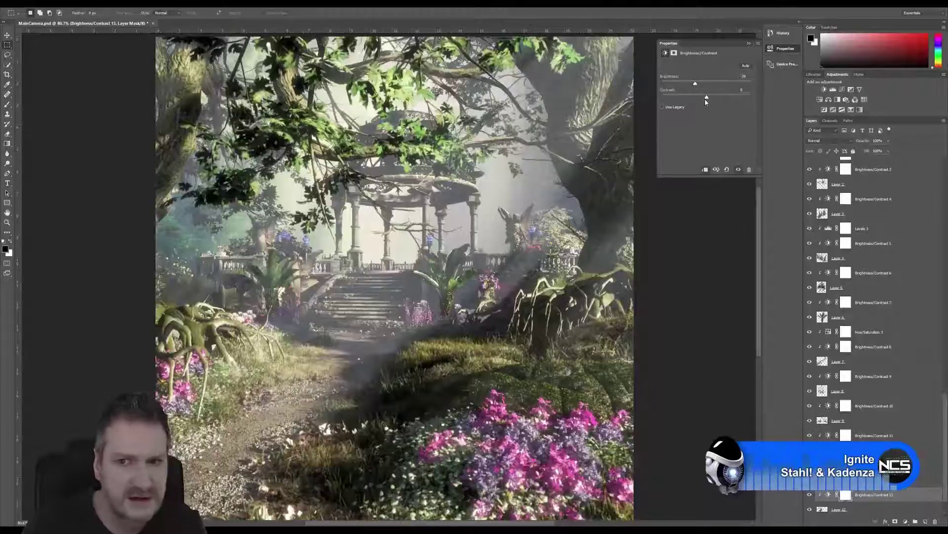
pyautogui.moveTo(707, 99)
pyautogui.mouseDown()
pyautogui.moveTo(700, 102)
pyautogui.moveTo(728, 102)
pyautogui.moveTo(707, 108)
pyautogui.mouseUp()
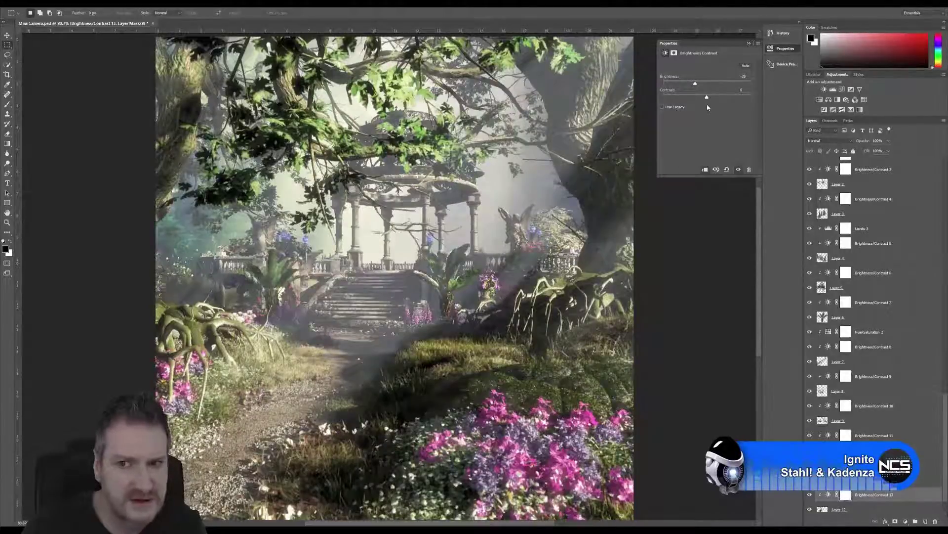
pyautogui.moveTo(707, 107); pyautogui.dragTo(722, 115)
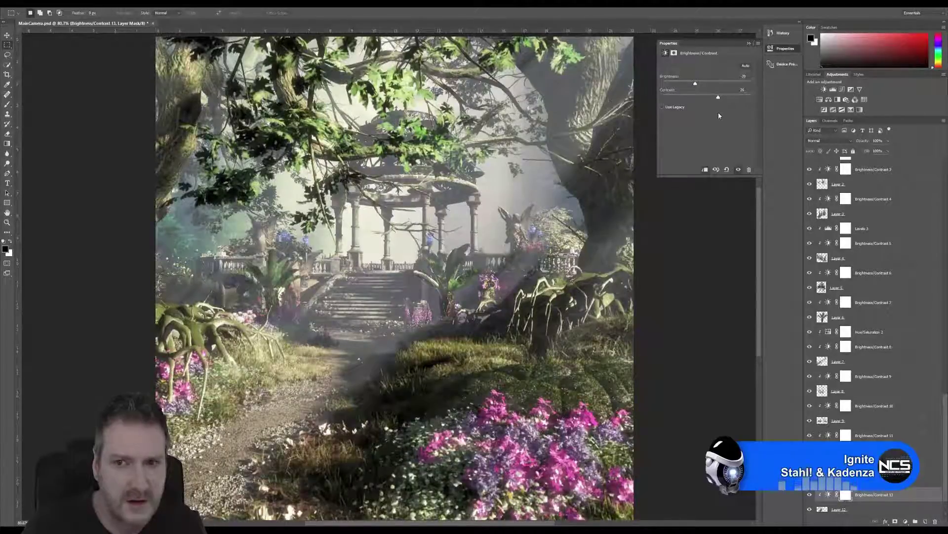
pyautogui.moveTo(719, 115); pyautogui.dragTo(714, 116)
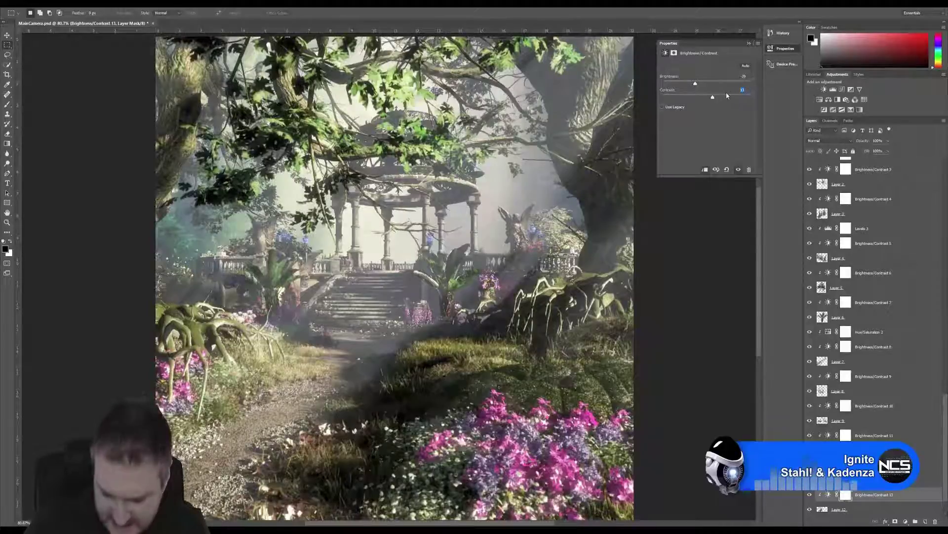
pyautogui.press('Down')
pyautogui.press('Down')
pyautogui.press('Down')
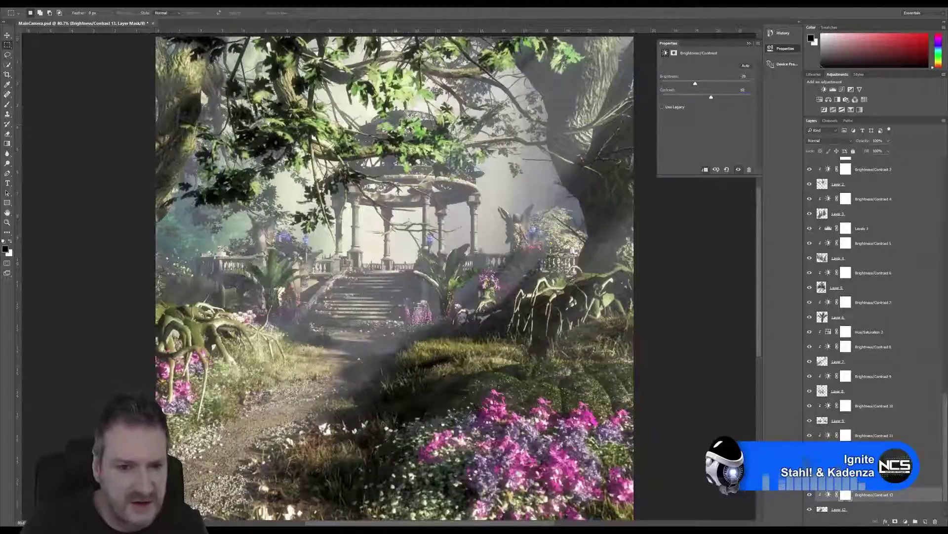
# Compare the path terrain with and without its Brightness/Contrast adjustment, leaving the adjustment visible
pyautogui.click(810, 495)
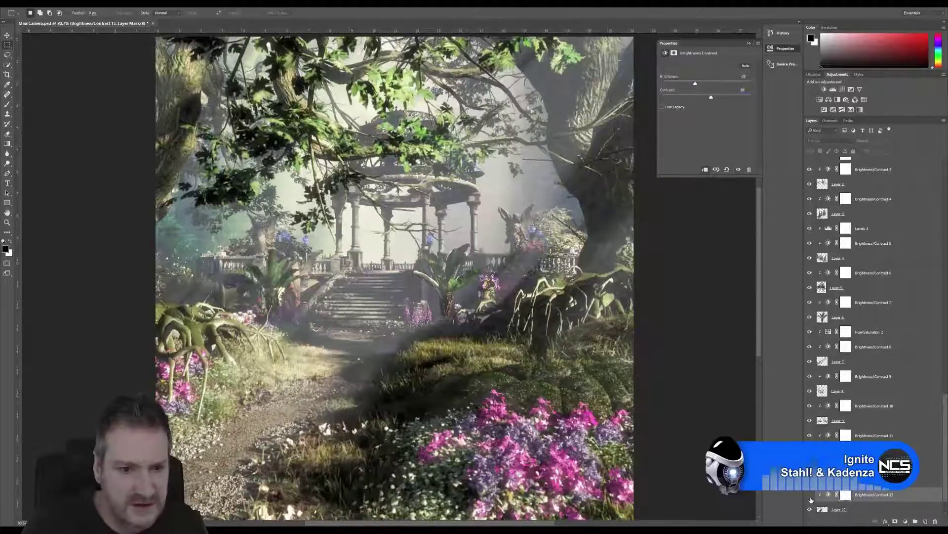
pyautogui.click(810, 496)
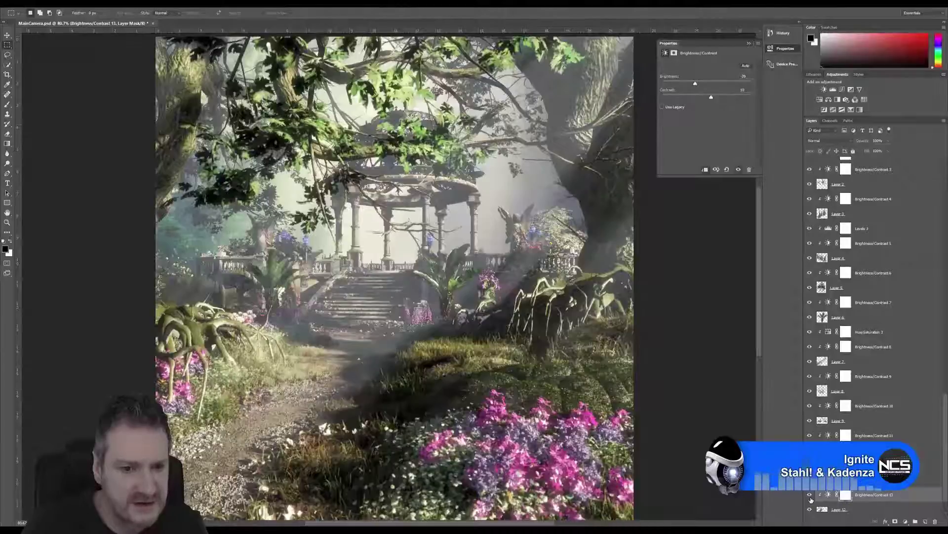
pyautogui.click(810, 496)
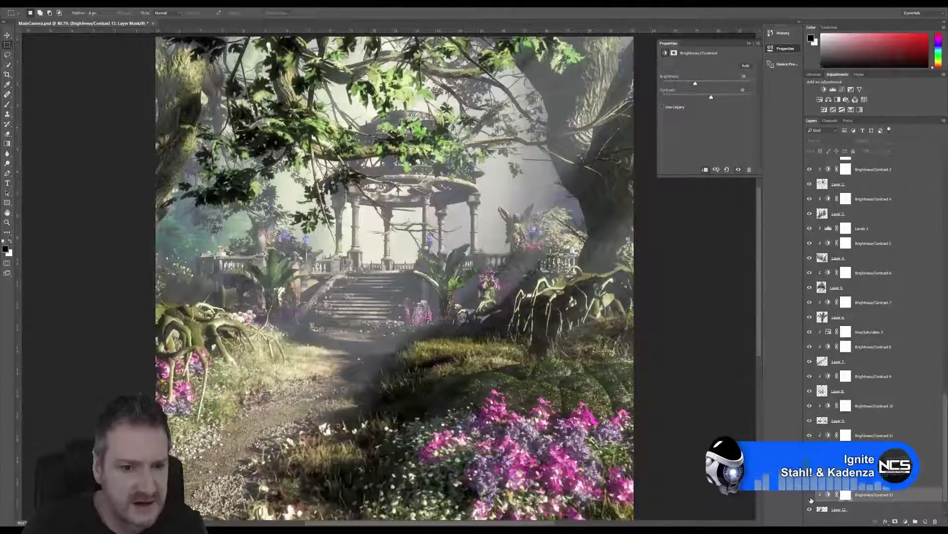
pyautogui.click(811, 496)
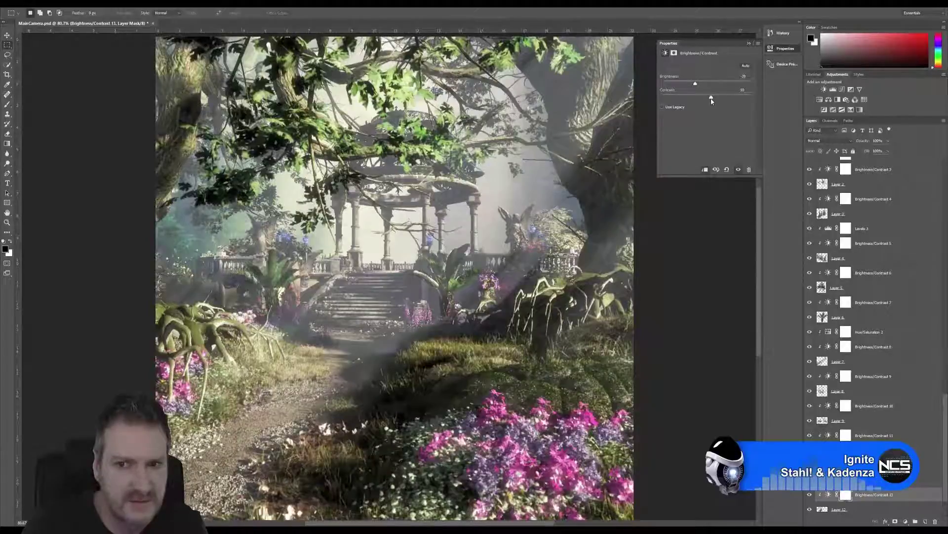
# Set the path terrain's Brightness/Contrast adjustment to a contrast of 5 and a brightness of about -30
pyautogui.moveTo(711, 100); pyautogui.dragTo(710, 103)
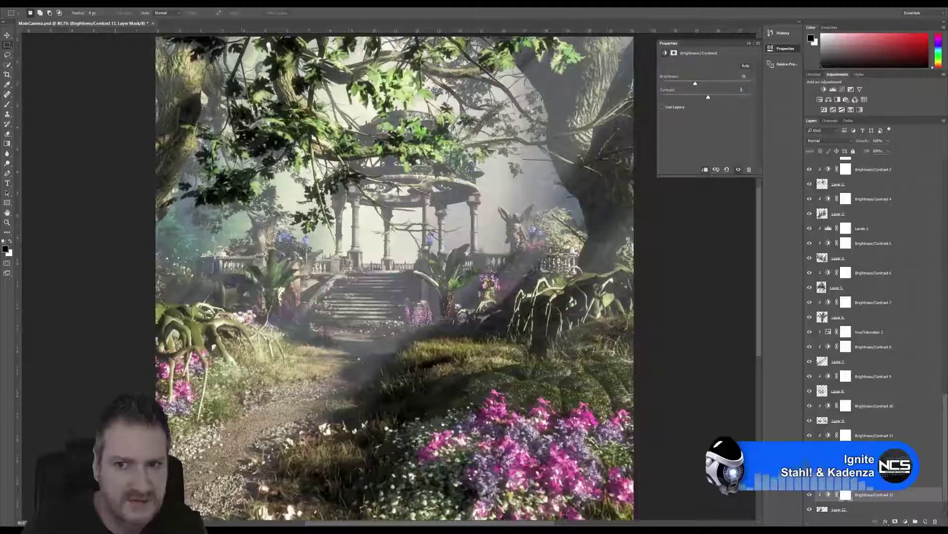
pyautogui.write('5')
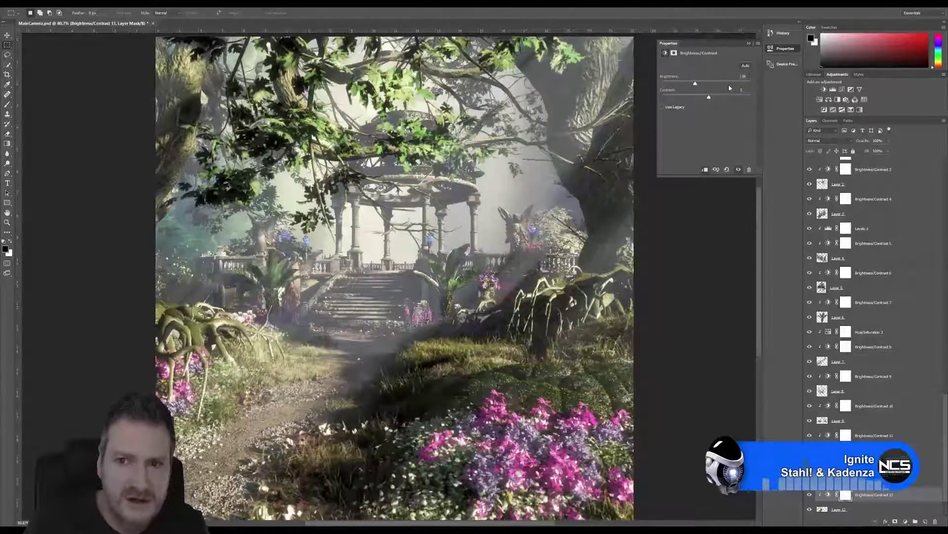
pyautogui.click(744, 76)
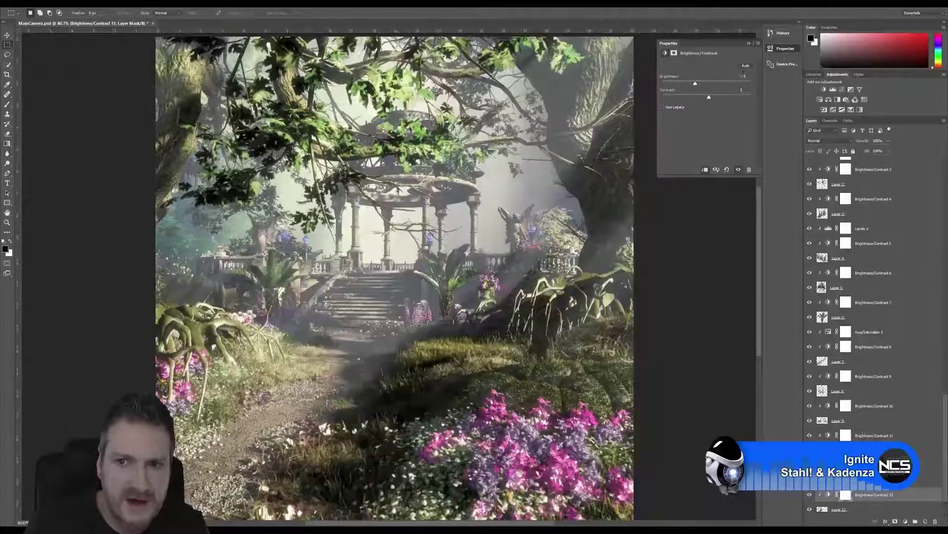
pyautogui.write('10')
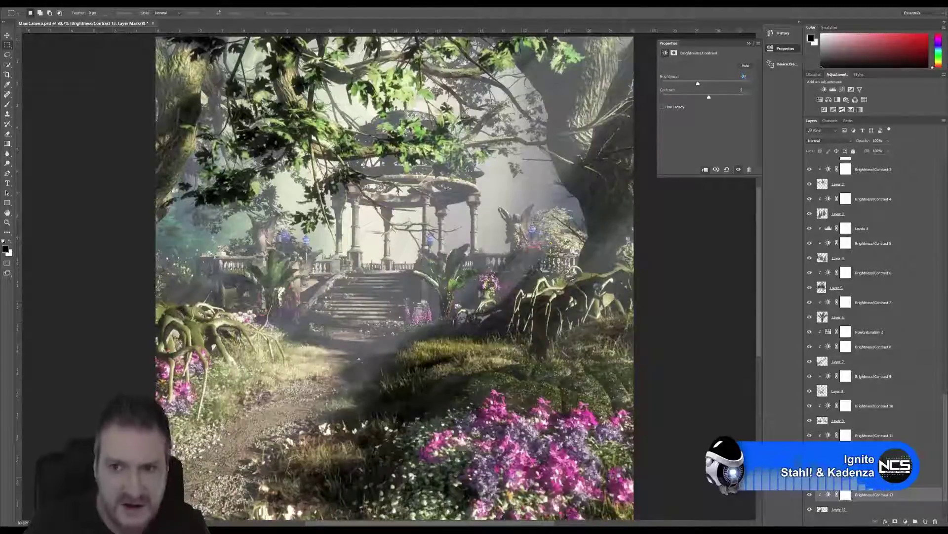
pyautogui.write('-10')
pyautogui.press('Return')
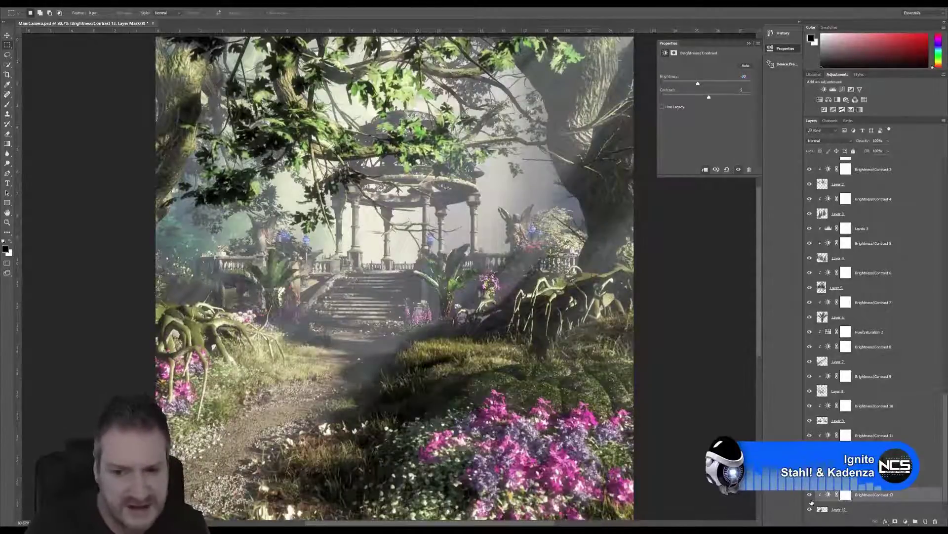
# Compare the path terrain with and without its revised Brightness/Contrast adjustment, leaving the adjustment visible
pyautogui.click(810, 494)
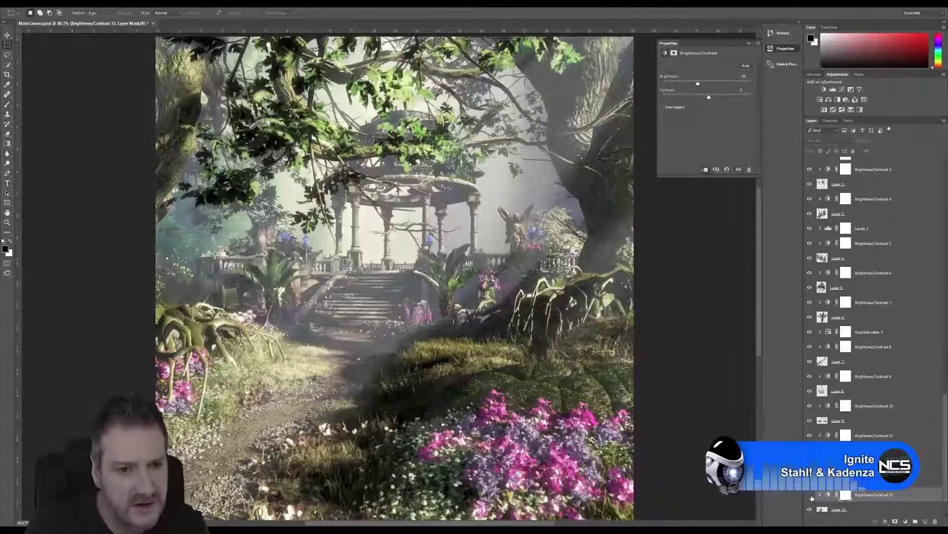
pyautogui.click(810, 495)
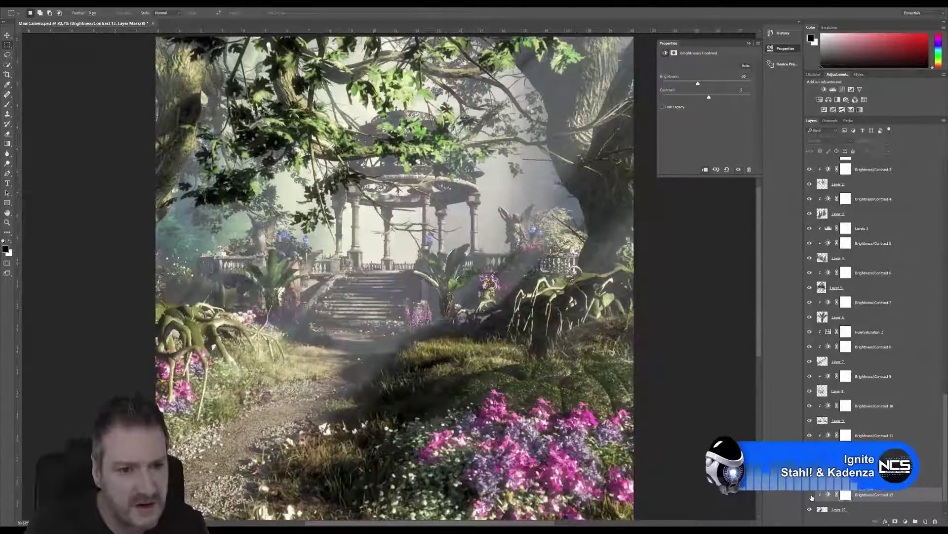
pyautogui.click(810, 495)
pyautogui.click(810, 495)
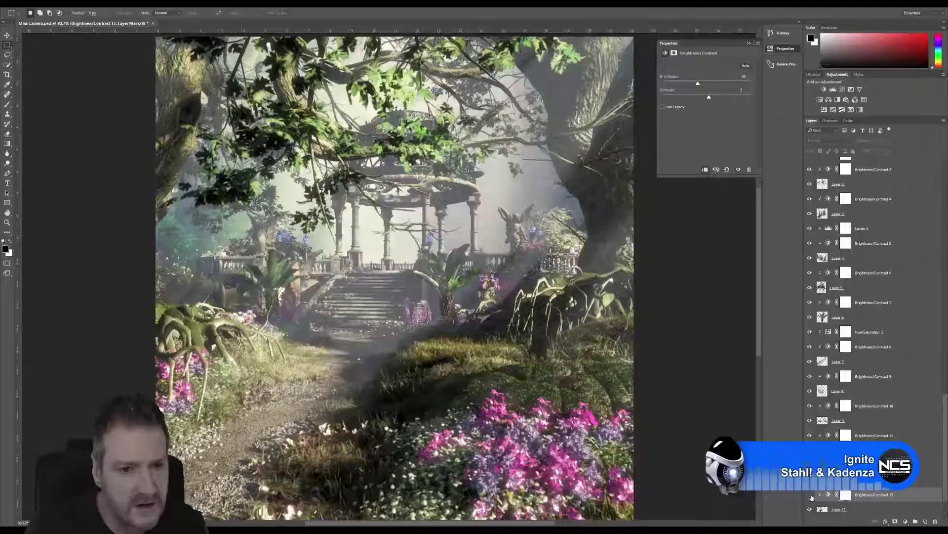
pyautogui.click(810, 495)
pyautogui.click(810, 495)
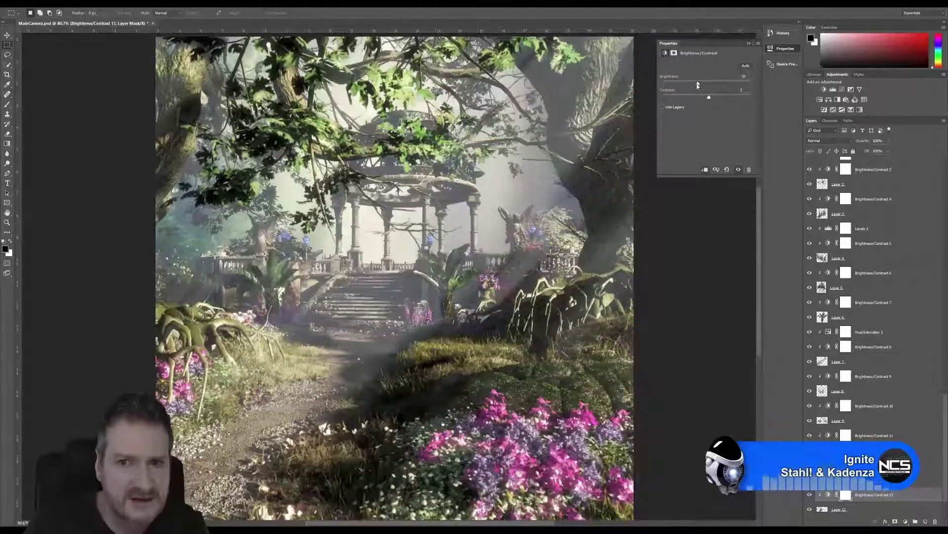
# Raise the path terrain adjustment's brightness to about -12, checking the path with and without the adjustment
pyautogui.moveTo(698, 85); pyautogui.dragTo(701, 85)
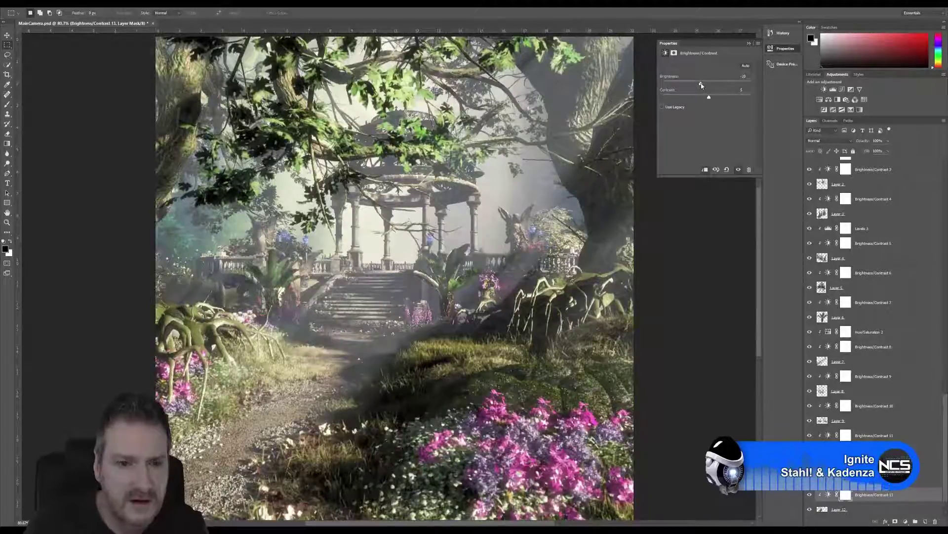
pyautogui.click(810, 494)
pyautogui.click(810, 494)
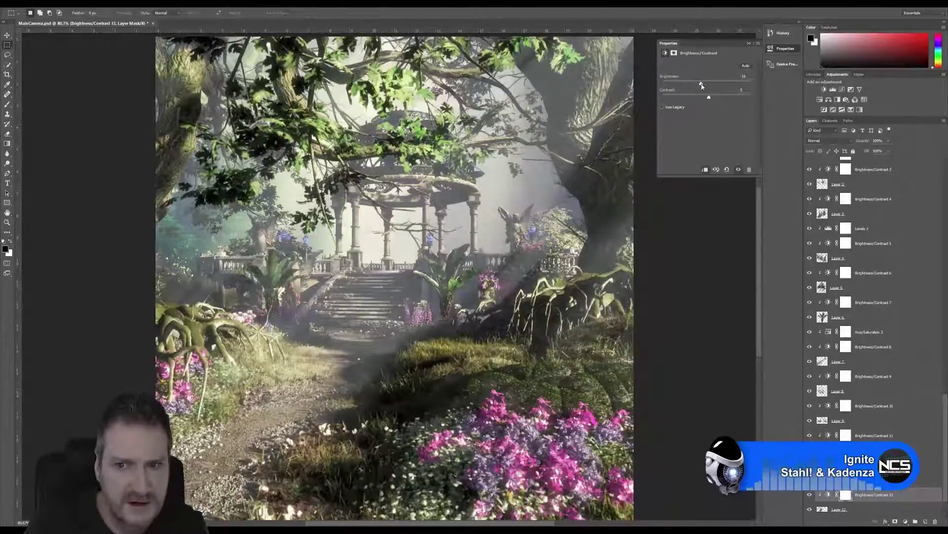
pyautogui.moveTo(701, 83); pyautogui.dragTo(703, 85)
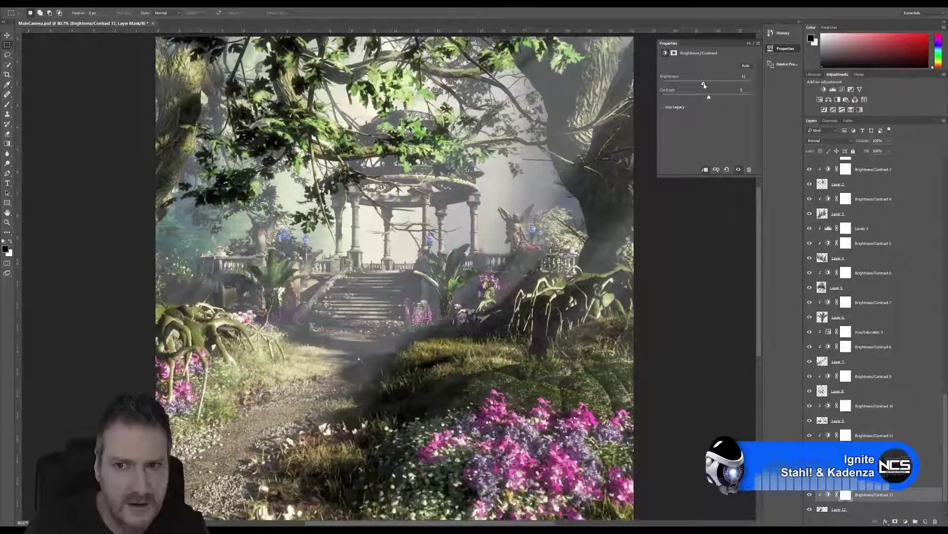
pyautogui.click(810, 494)
pyautogui.click(811, 494)
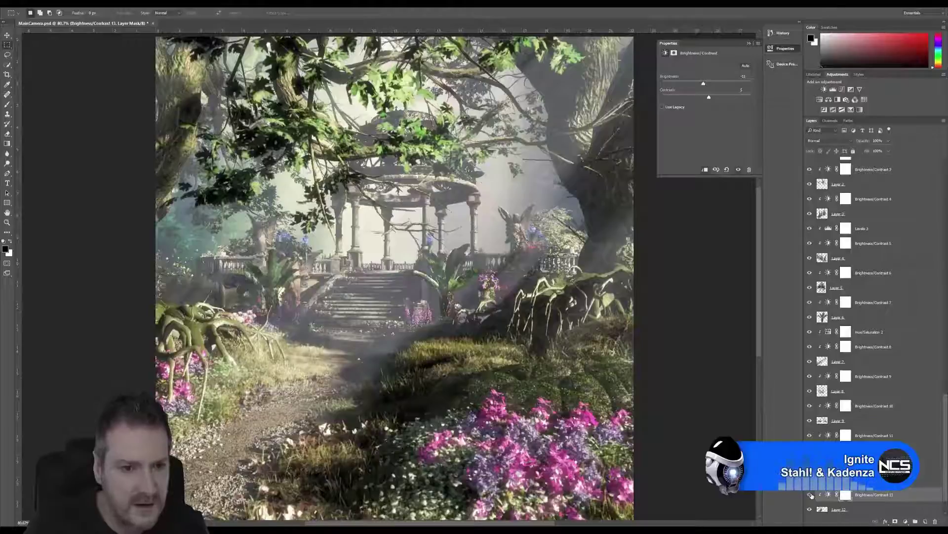
pyautogui.click(810, 495)
pyautogui.click(810, 495)
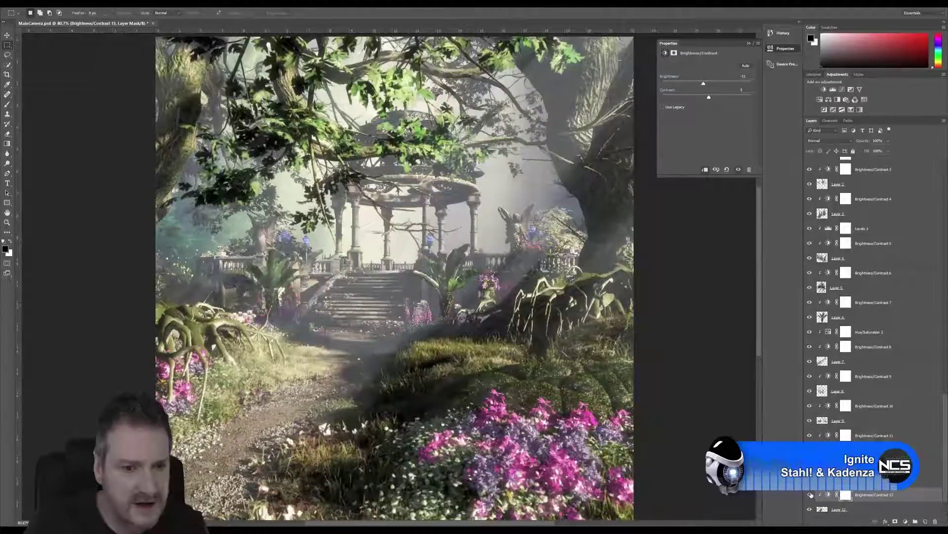
# Examine the path up close with and without its Brightness/Contrast adjustment, keep the adjustment visible, and return to the whole image
pyautogui.scroll(3, 261, 420)
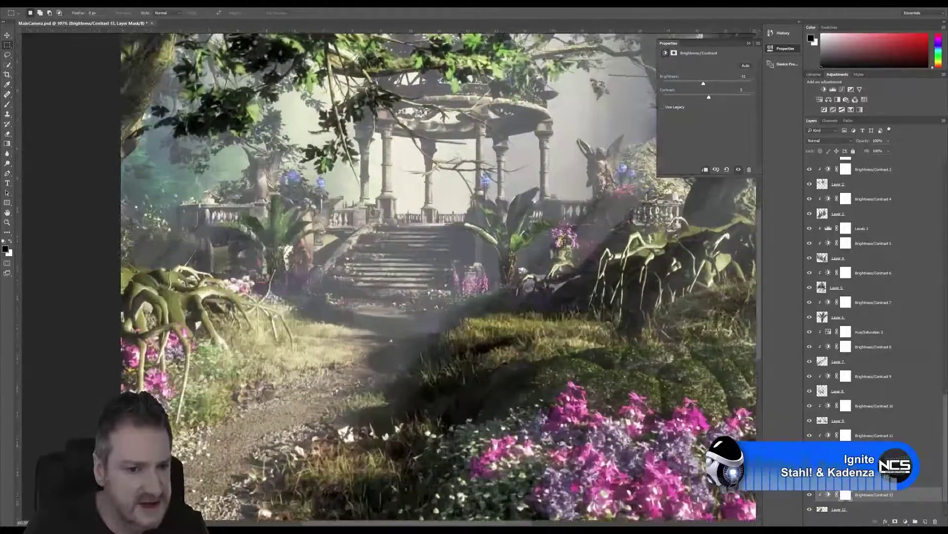
pyautogui.scroll(1, 261, 419)
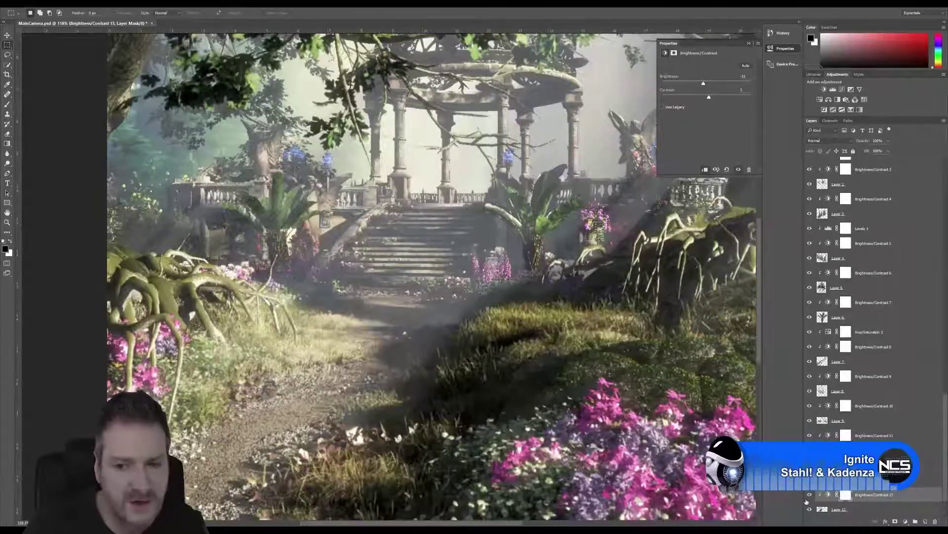
pyautogui.click(809, 494)
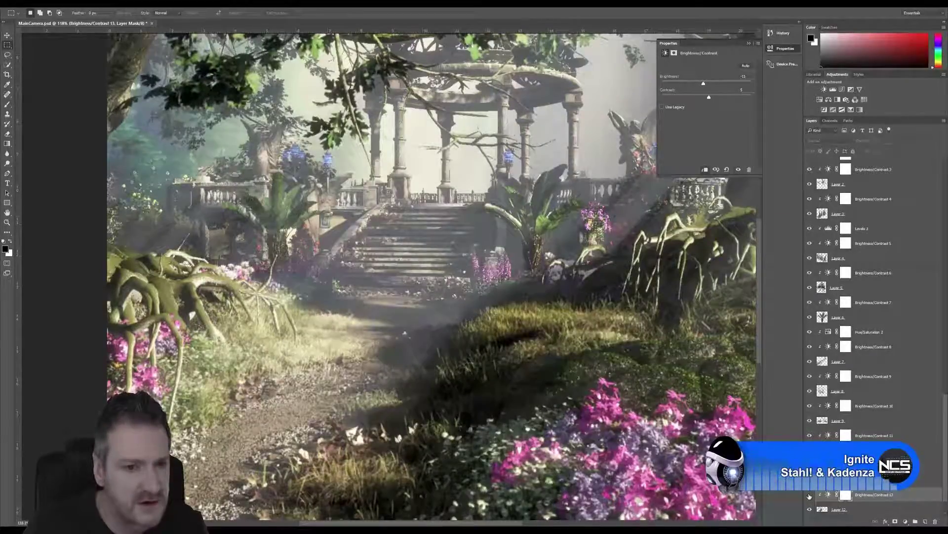
pyautogui.click(809, 496)
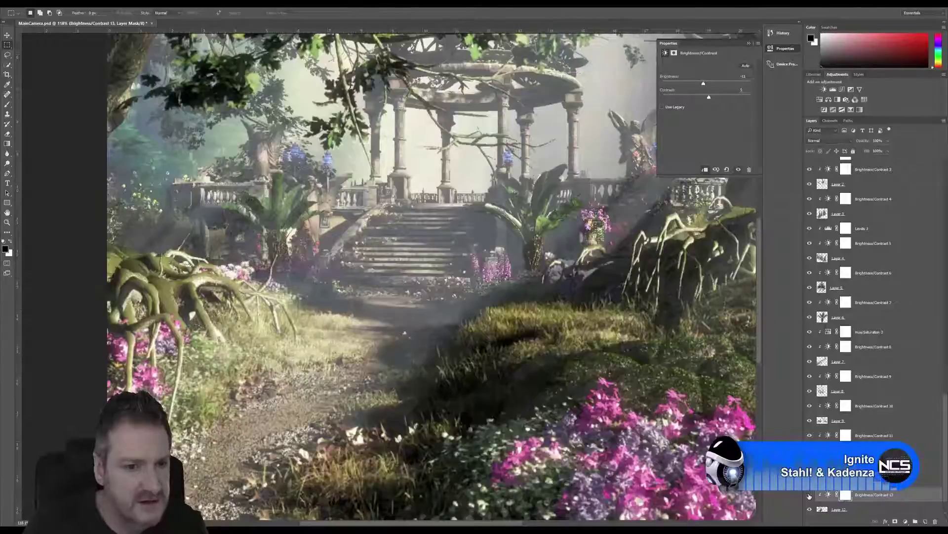
pyautogui.click(809, 495)
pyautogui.click(810, 496)
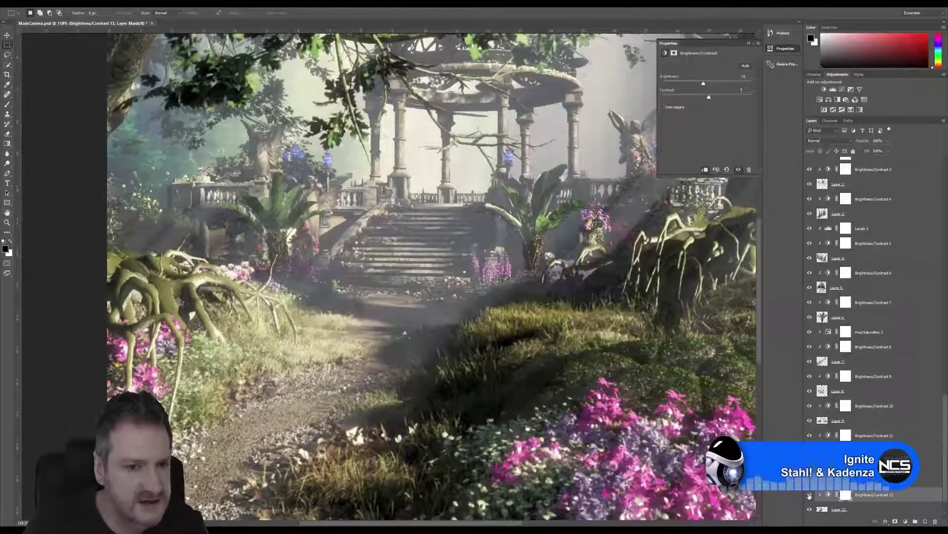
pyautogui.click(809, 496)
pyautogui.click(809, 495)
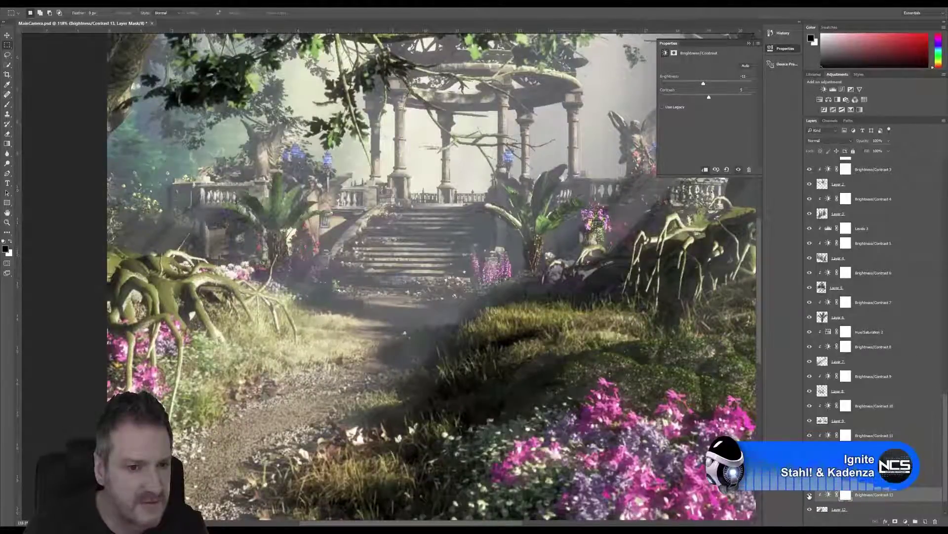
pyautogui.click(809, 496)
pyautogui.click(809, 495)
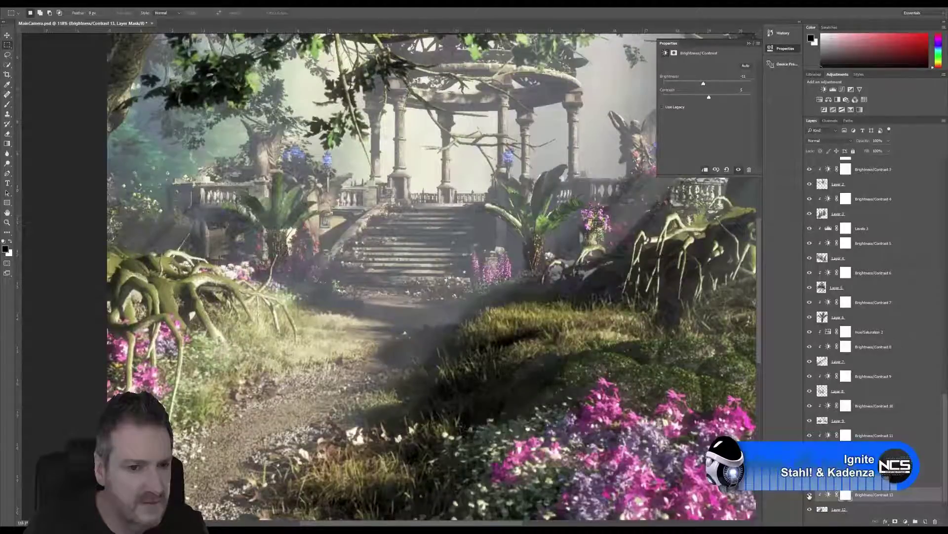
pyautogui.hotkey('ctrl', '0')
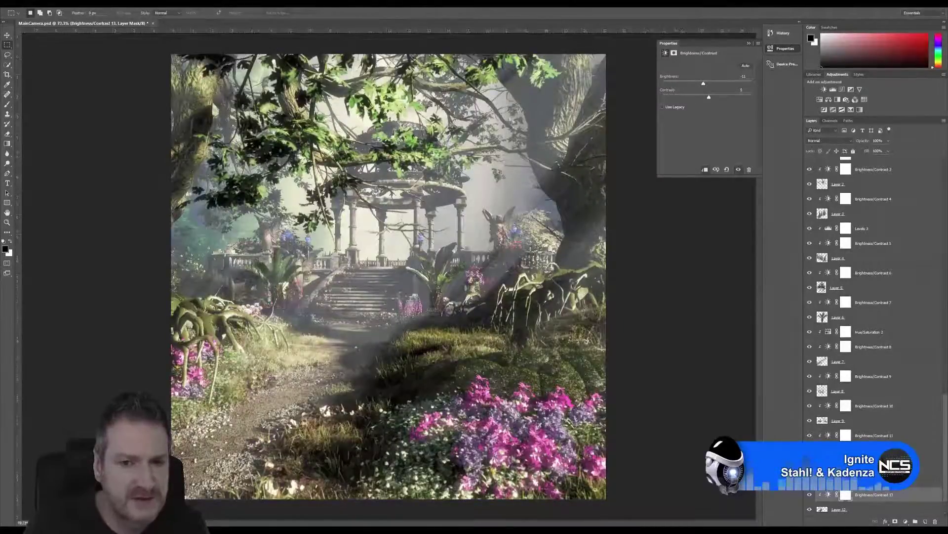
# Load the YRoseFlowersRight mask channel as a selection and return to the RGB composite view
pyautogui.scroll(5, 550, 248)
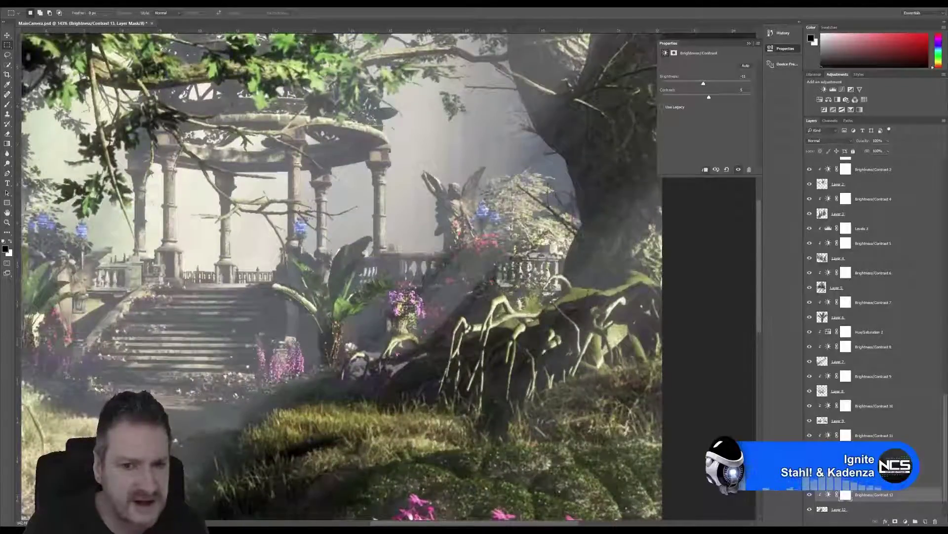
pyautogui.click(830, 121)
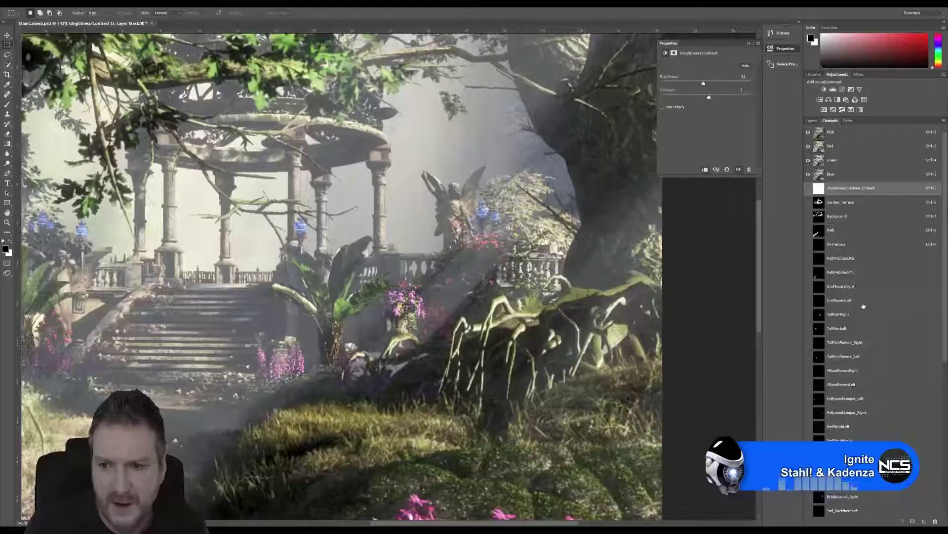
pyautogui.scroll(-4, 864, 306)
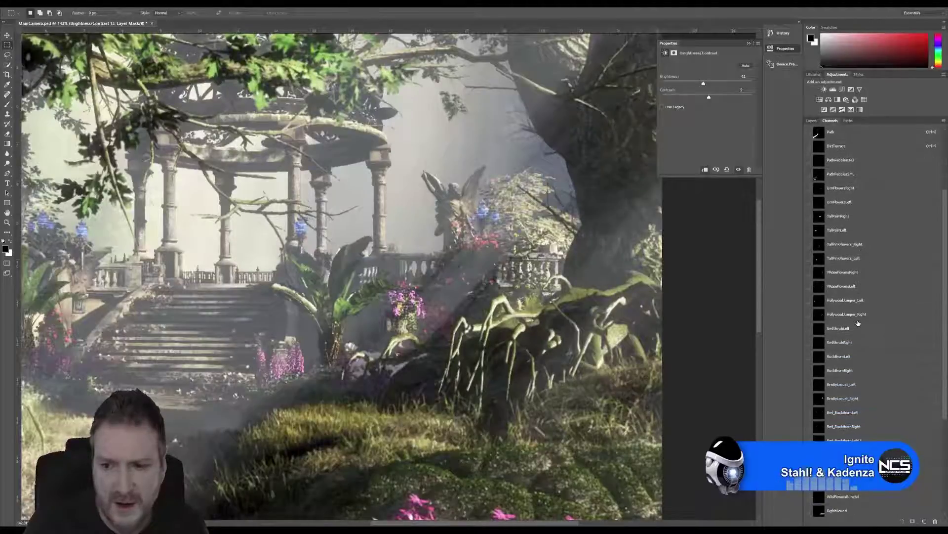
pyautogui.scroll(-4, 858, 324)
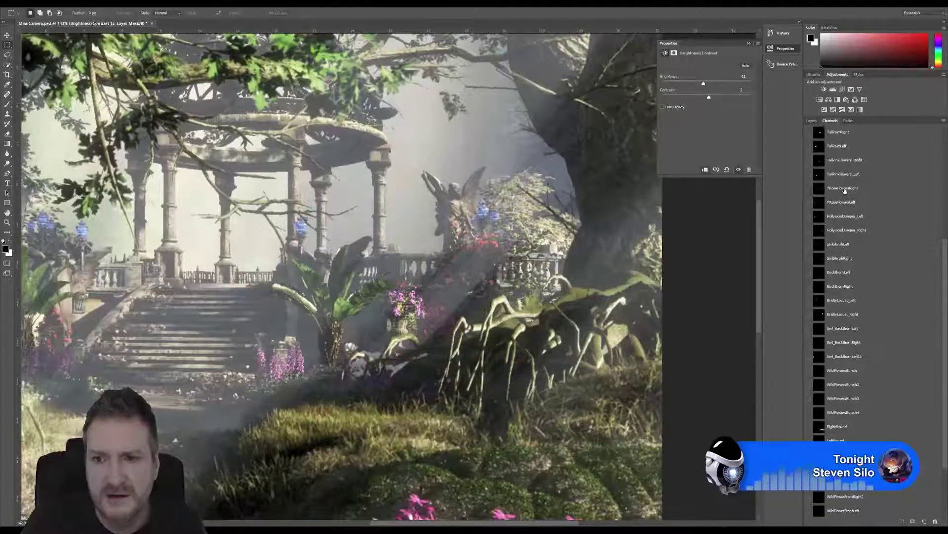
pyautogui.click(842, 188)
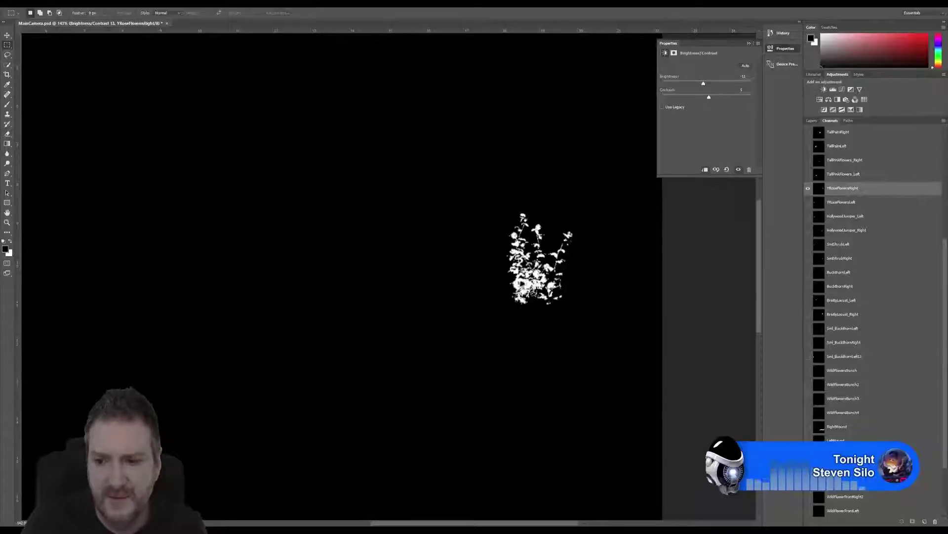
pyautogui.click(902, 522)
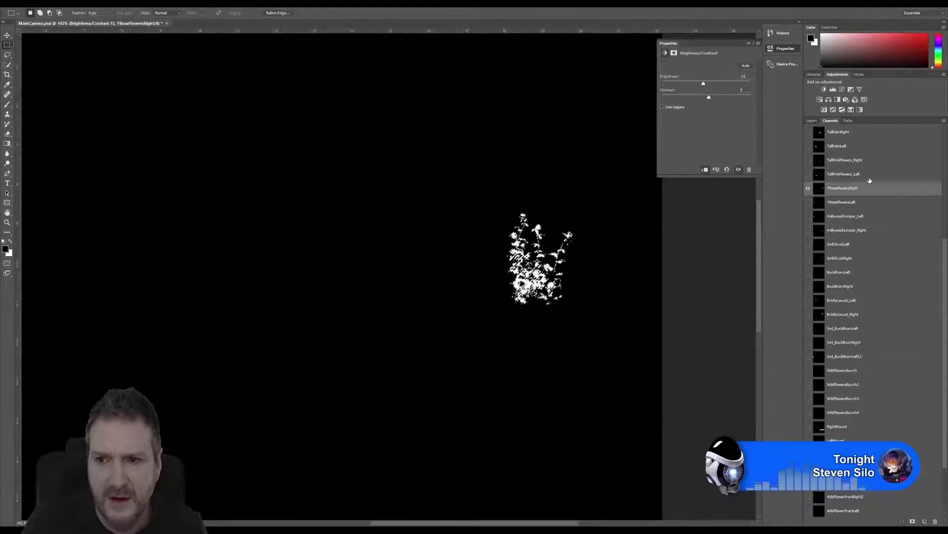
pyautogui.scroll(5, 893, 206)
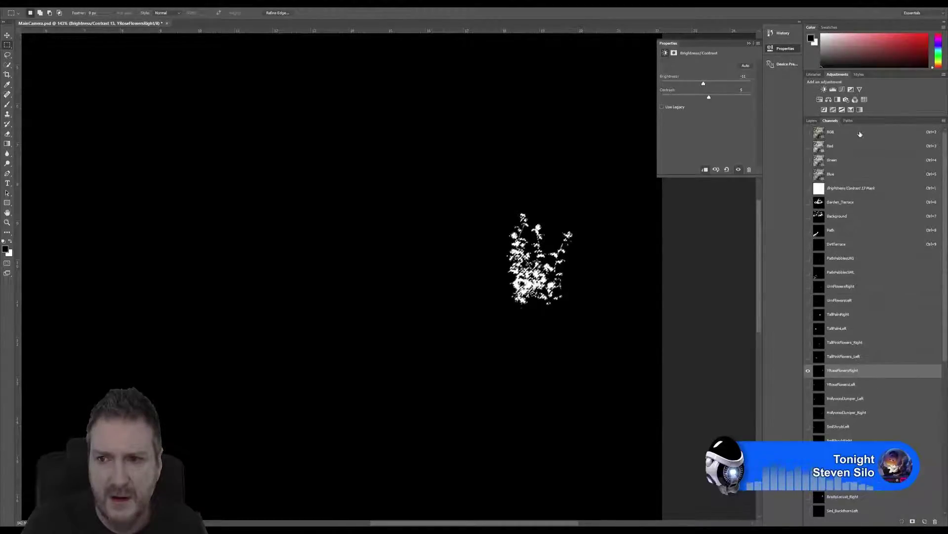
pyautogui.click(843, 131)
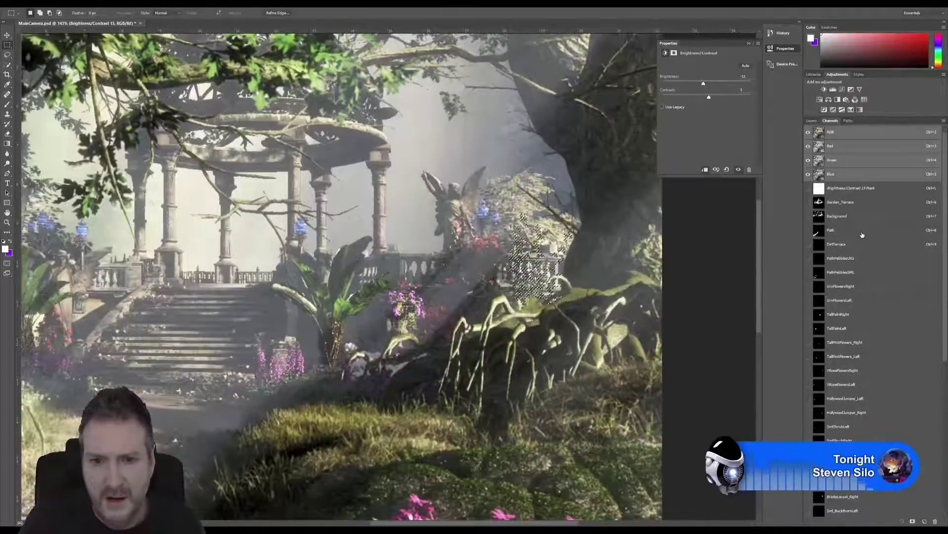
# Copy the selected right-hand rose flowers from Layer 0 copy and paste them in place as a new layer
pyautogui.scroll(-5, 864, 296)
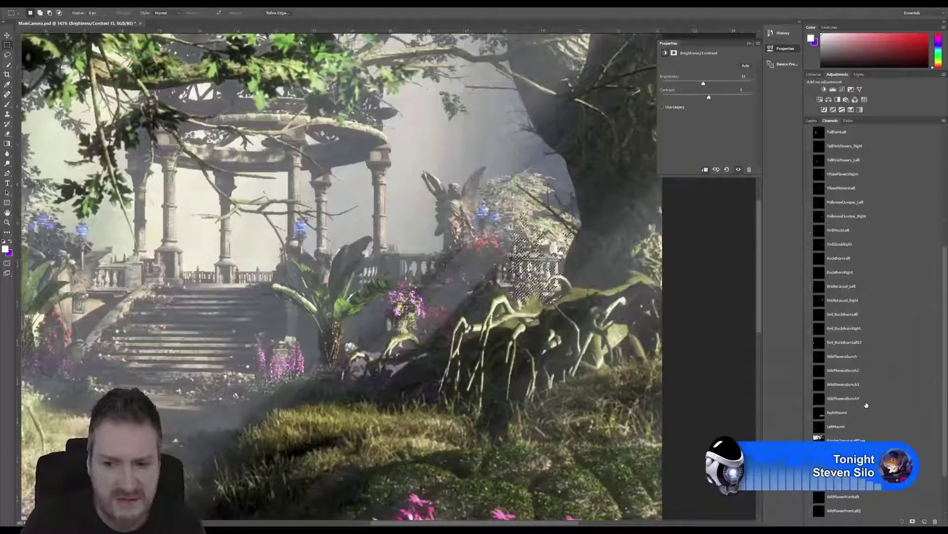
pyautogui.scroll(5, 859, 321)
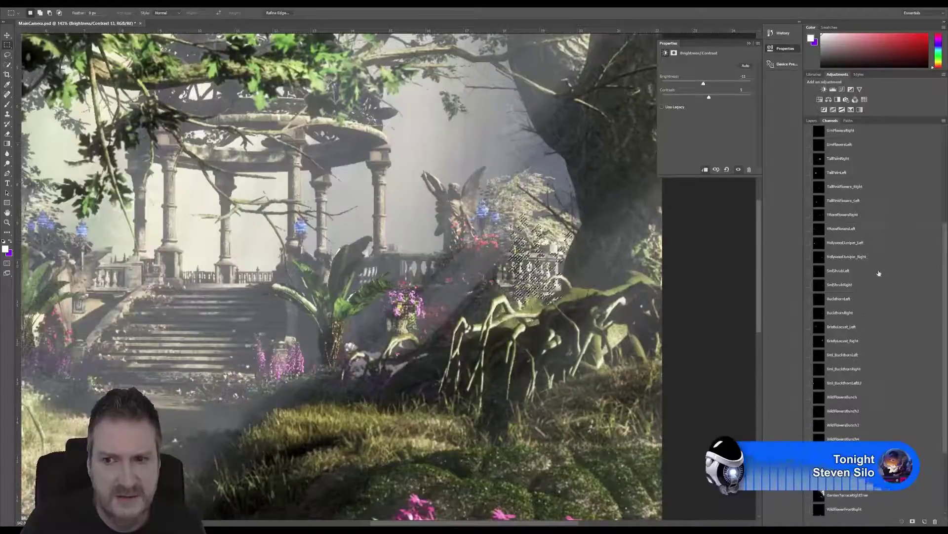
pyautogui.click(811, 122)
pyautogui.click(848, 496)
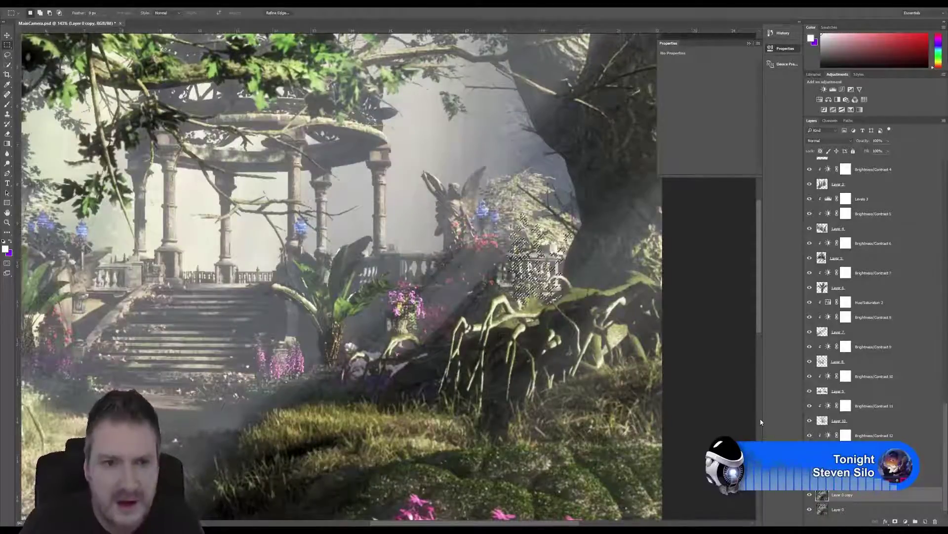
pyautogui.click(36, 3)
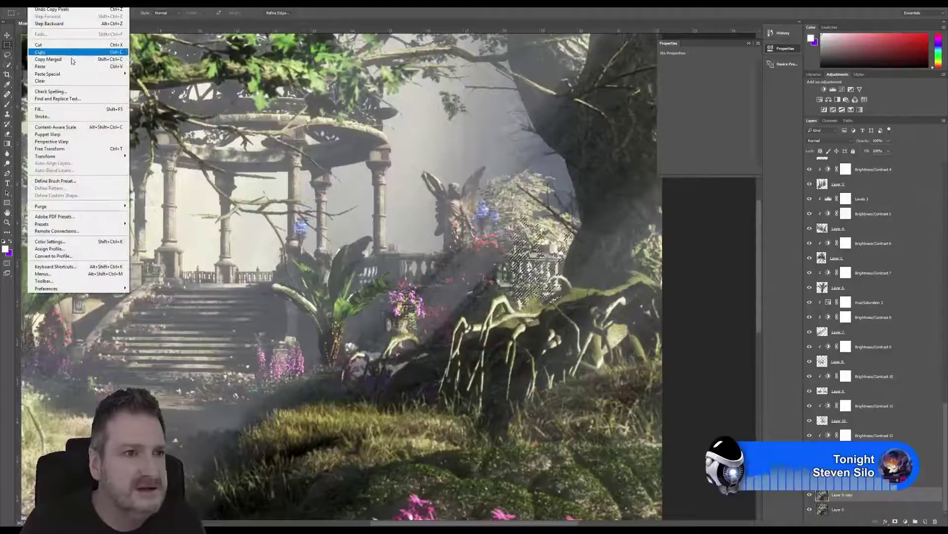
pyautogui.moveTo(124, 73)
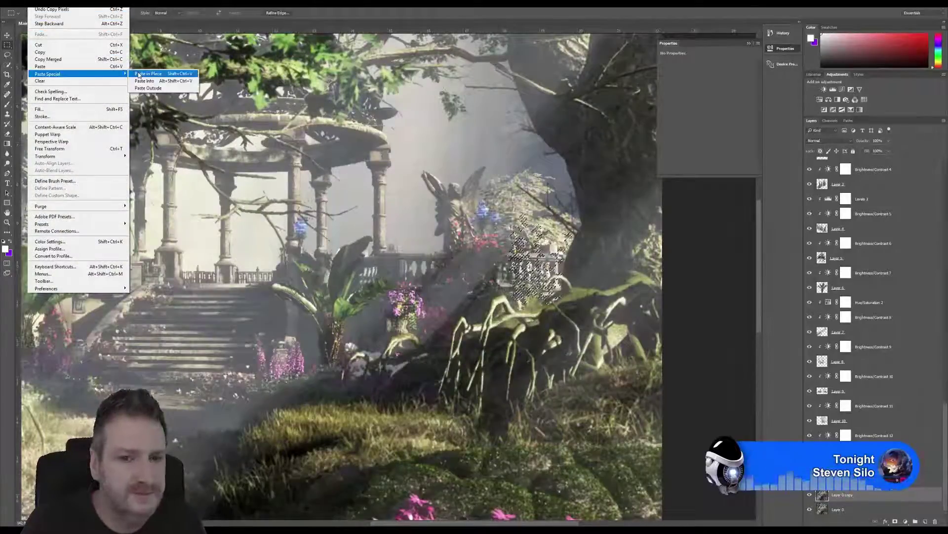
pyautogui.click(153, 73)
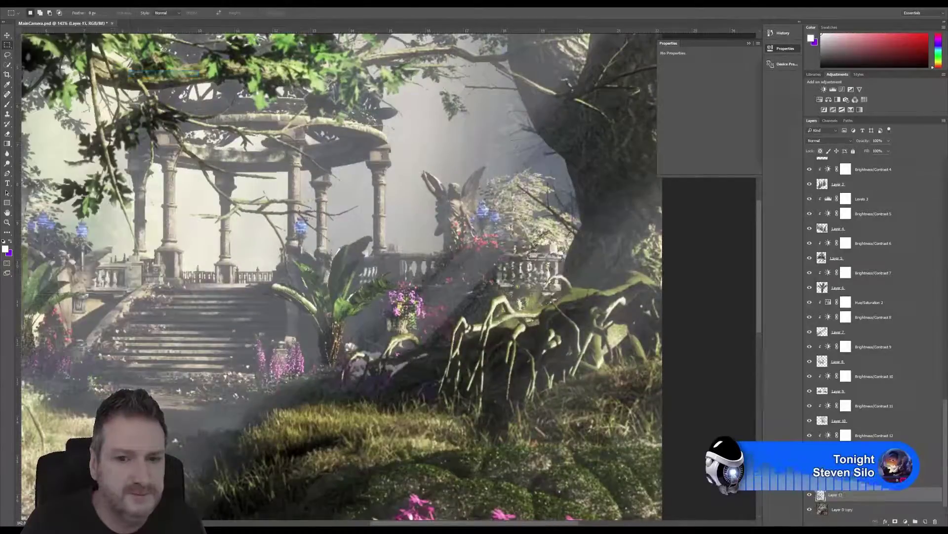
# Clip a Brightness/Contrast adjustment to the rose flowers layer, with brightness about 43 and contrast about 35
pyautogui.click(824, 90)
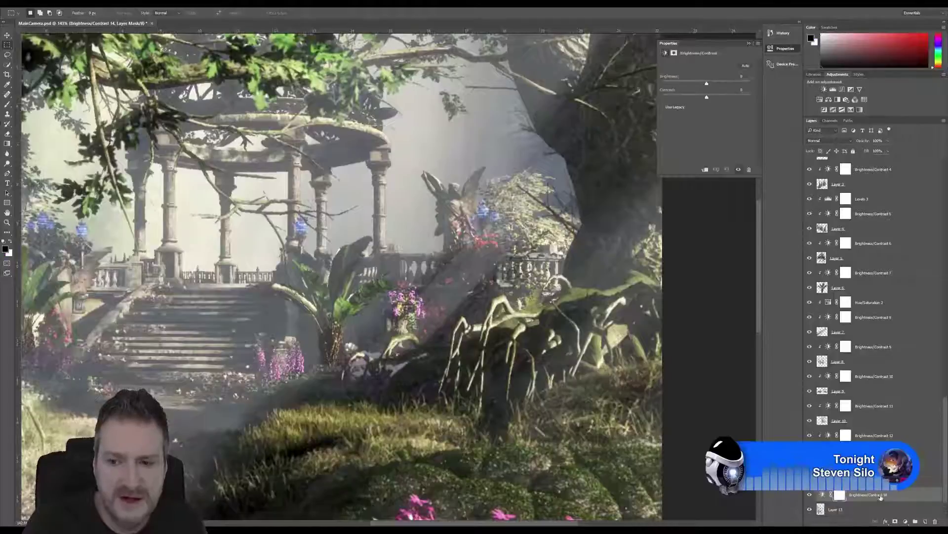
pyautogui.rightClick(841, 496)
pyautogui.click(898, 290)
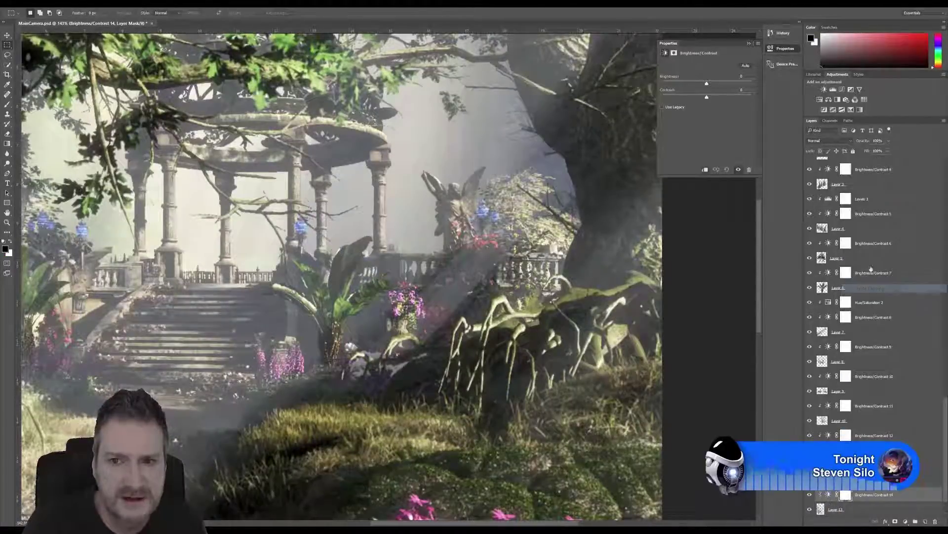
pyautogui.moveTo(707, 85); pyautogui.dragTo(724, 99)
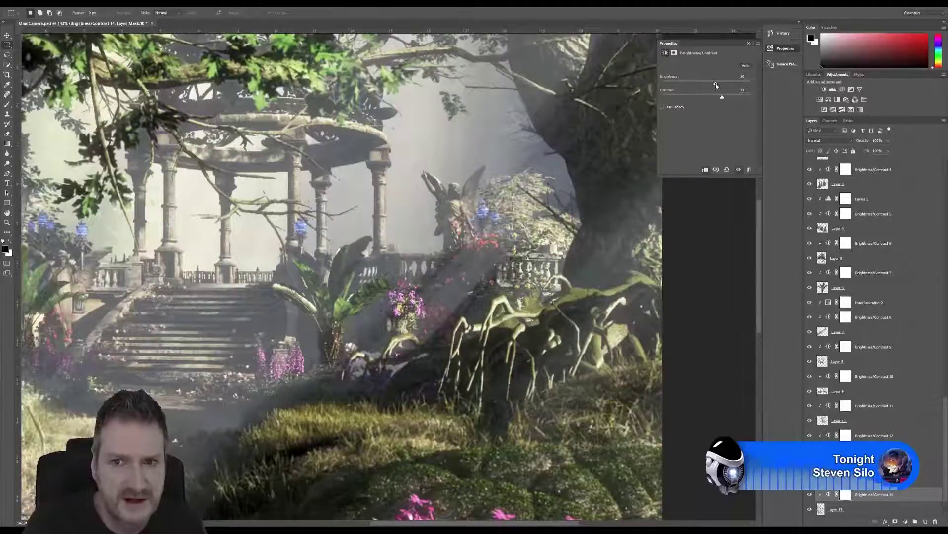
pyautogui.moveTo(716, 86); pyautogui.dragTo(719, 87)
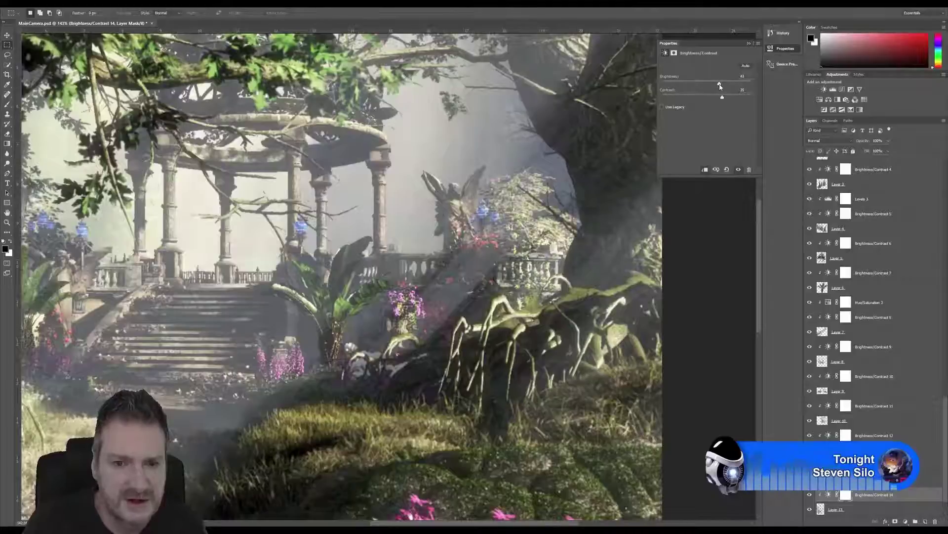
# Compare the rose flowers with and without their Brightness/Contrast adjustment, up close and in the whole image, leaving the adjustment visible
pyautogui.click(811, 494)
pyautogui.click(811, 494)
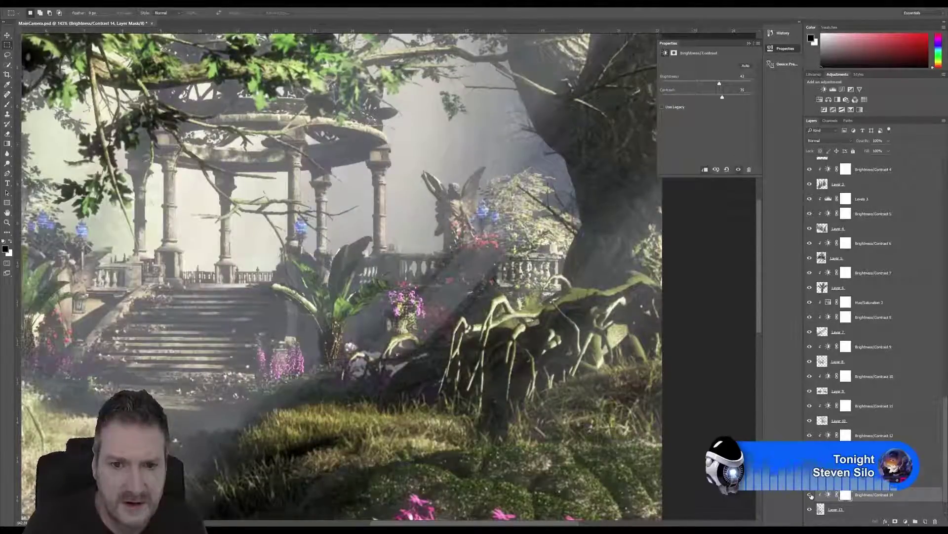
pyautogui.click(810, 495)
pyautogui.click(811, 494)
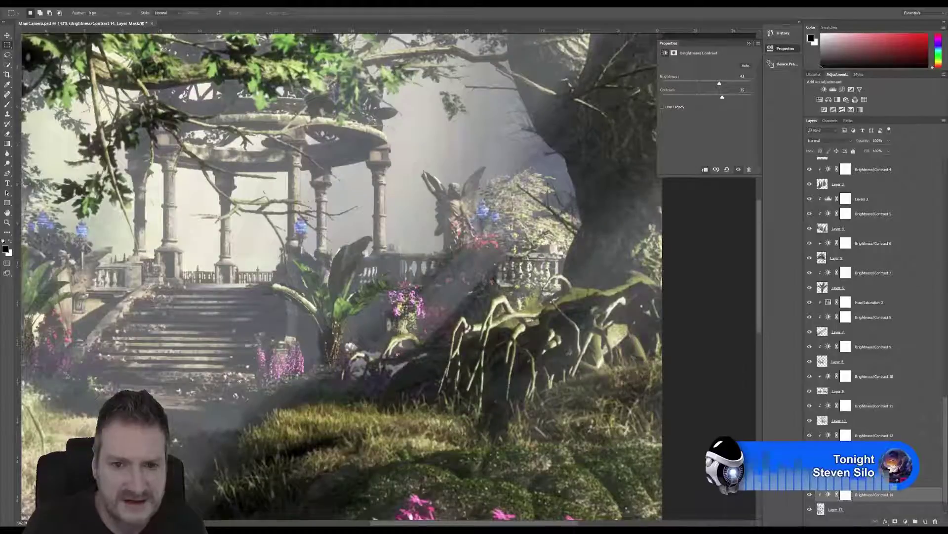
pyautogui.hotkey('ctrl', '-')
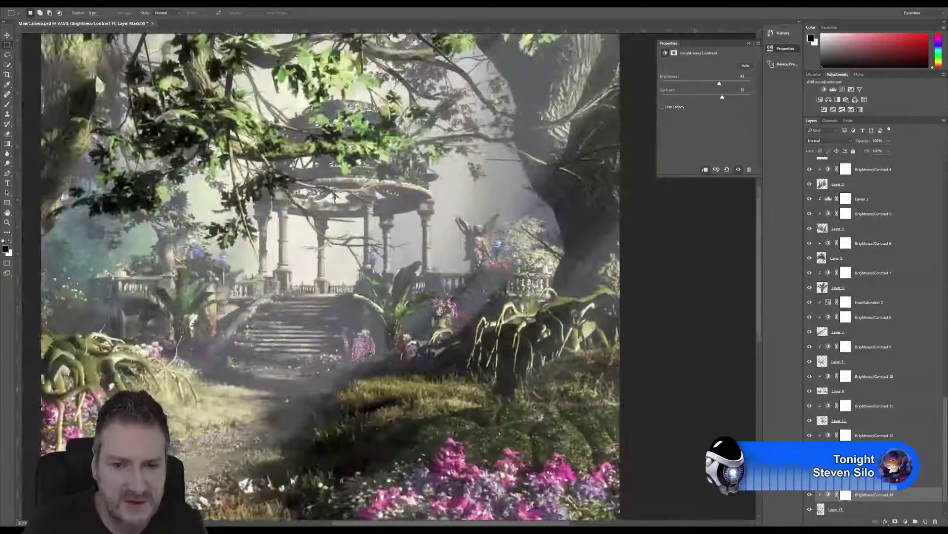
pyautogui.hotkey('ctrl', '0')
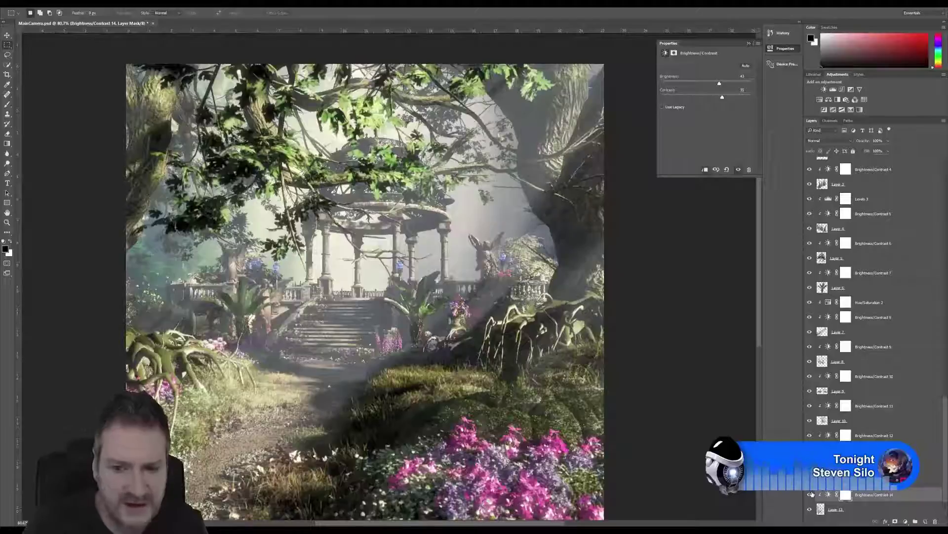
pyautogui.click(811, 495)
pyautogui.click(811, 495)
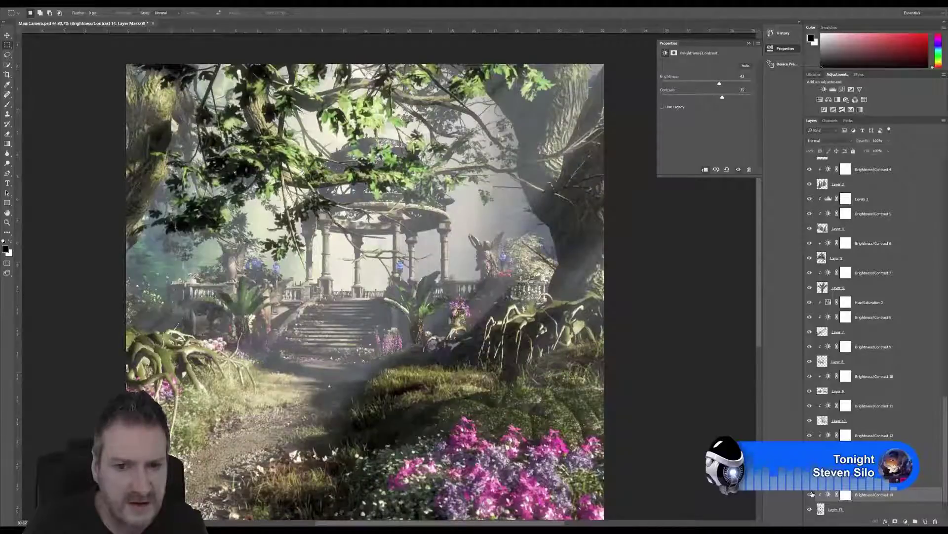
pyautogui.click(811, 495)
pyautogui.click(811, 495)
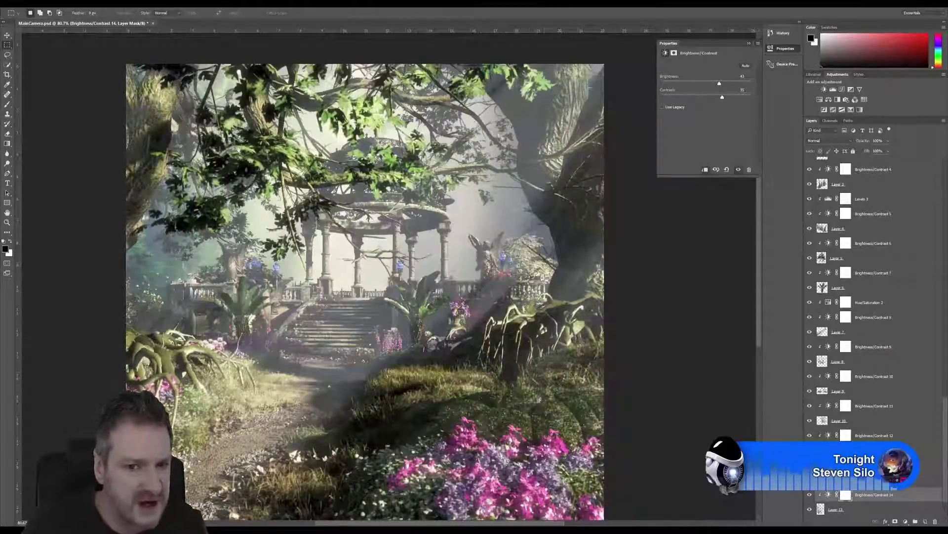
pyautogui.click(810, 496)
pyautogui.click(810, 496)
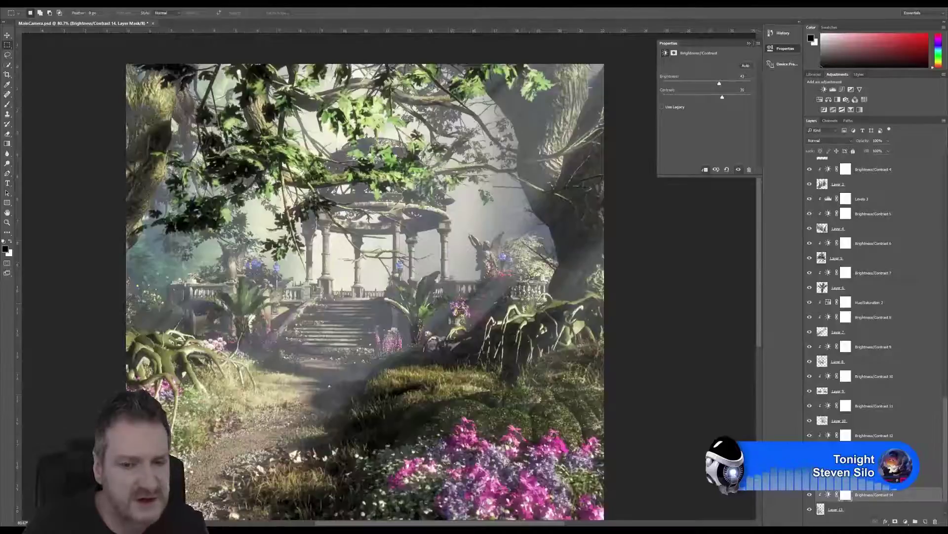
# Examine the corrected rose flowers around the right balustrade and statue up close and within the whole scene
pyautogui.scroll(1, 527, 289)
pyautogui.scroll(3, 508, 267)
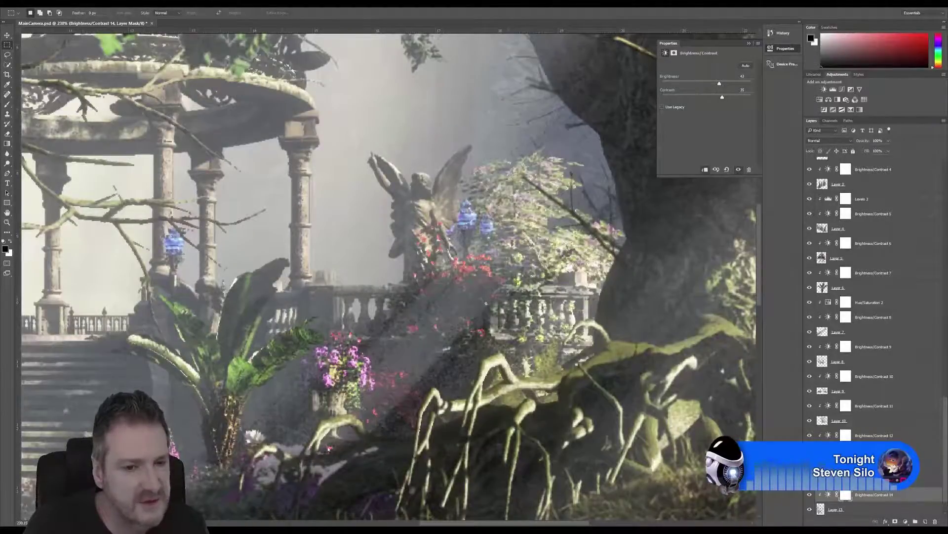
pyautogui.scroll(-4, 511, 299)
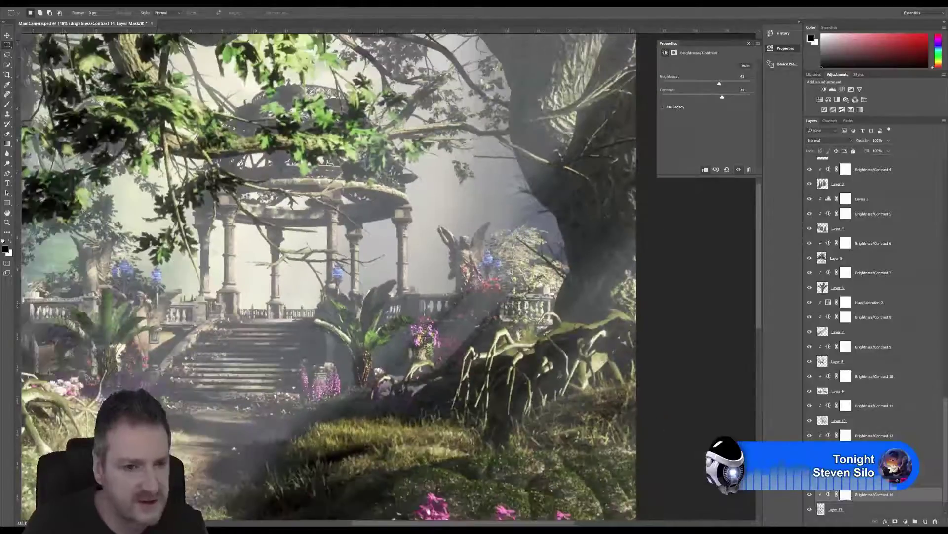
pyautogui.scroll(-2, 511, 300)
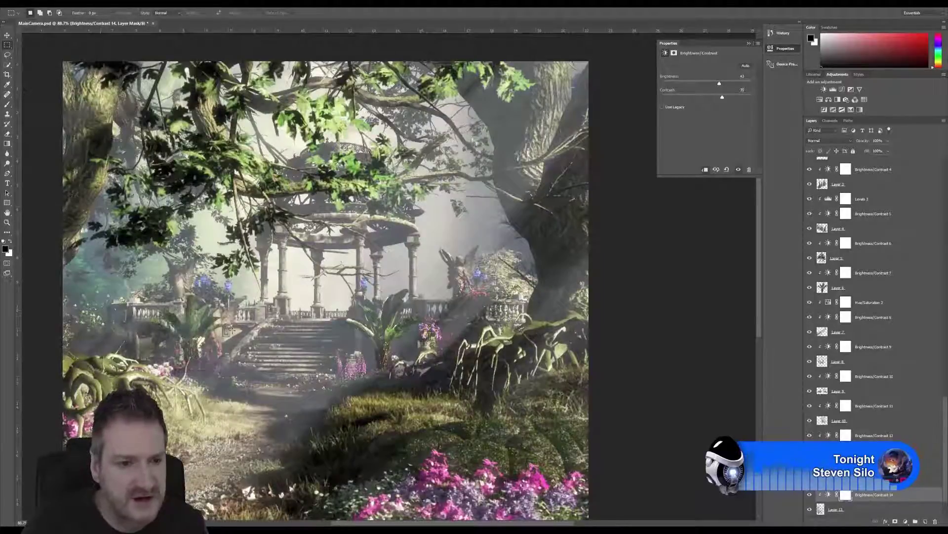
pyautogui.scroll(3, 494, 296)
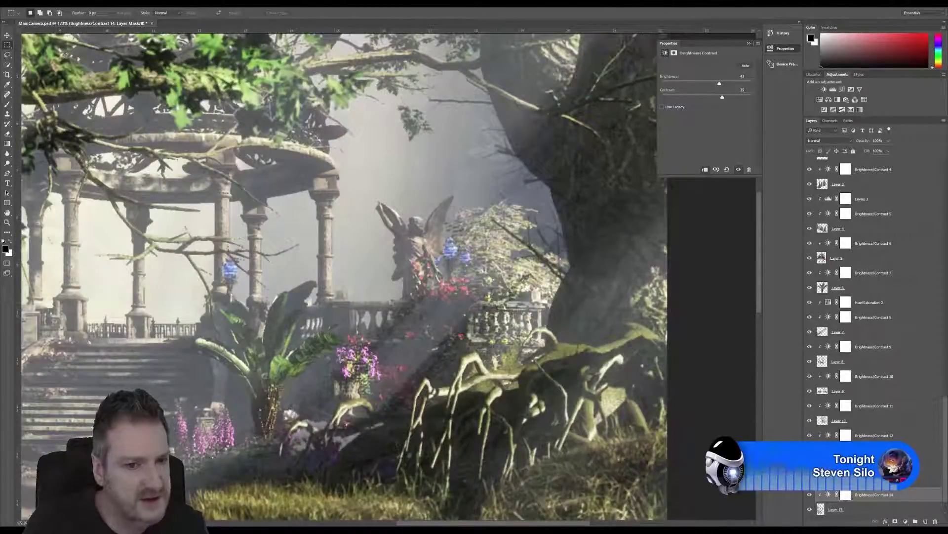
pyautogui.scroll(-4, 366, 341)
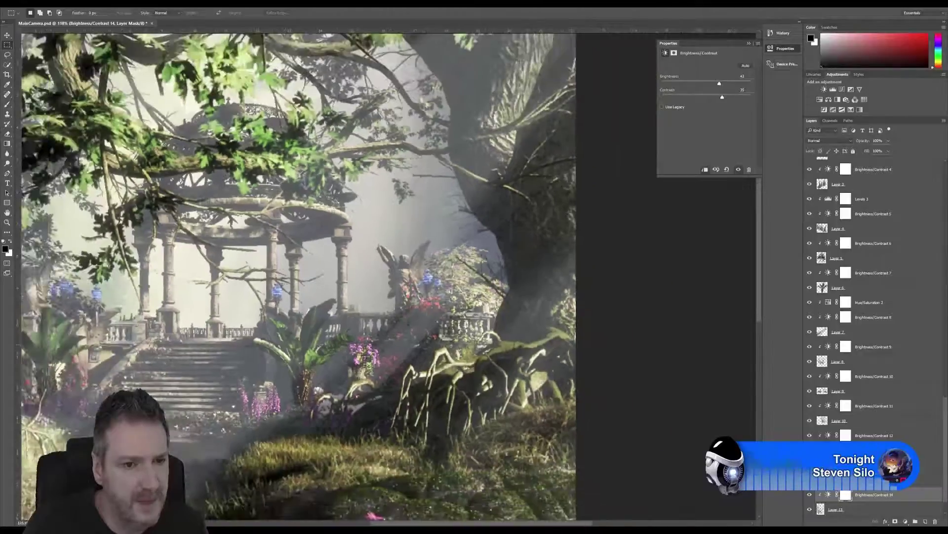
pyautogui.scroll(-4, 302, 348)
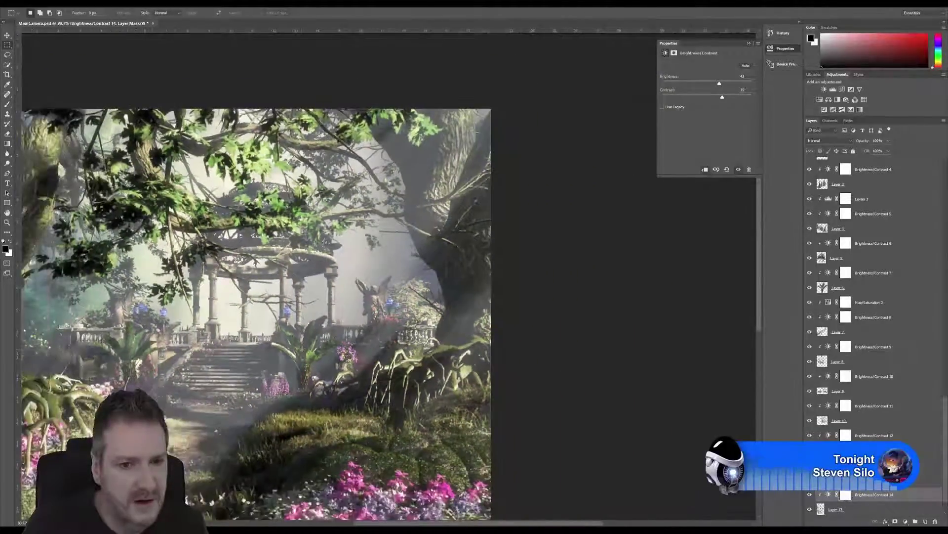
# Examine the terrace stairs, the plants beside them and the foreground path for further elements to correct
pyautogui.scroll(5, 323, 245)
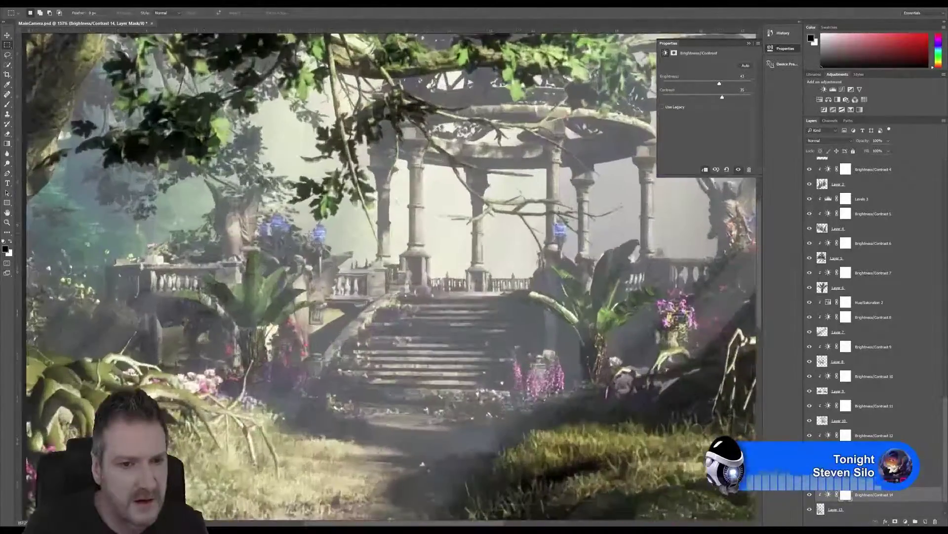
pyautogui.scroll(-1, 334, 231)
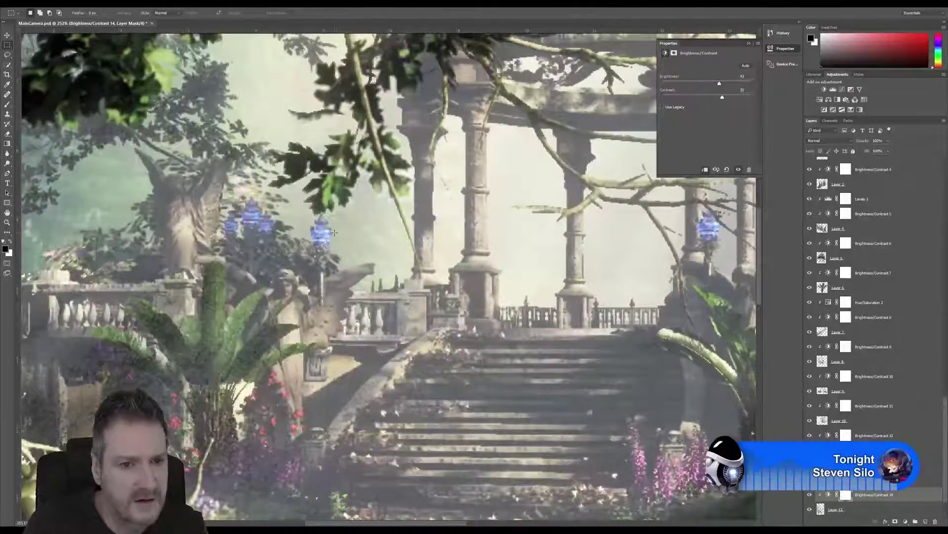
pyautogui.scroll(-1, 329, 355)
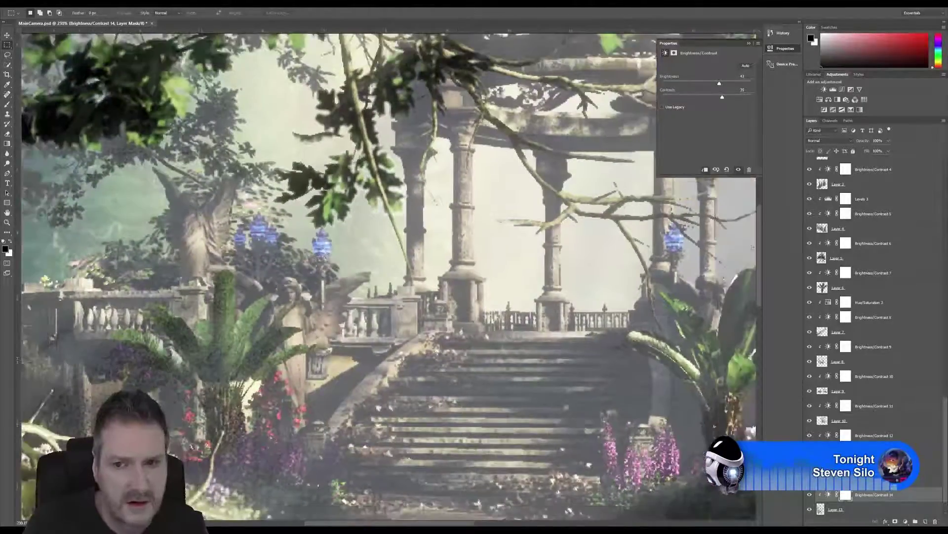
pyautogui.scroll(-5, 752, 236)
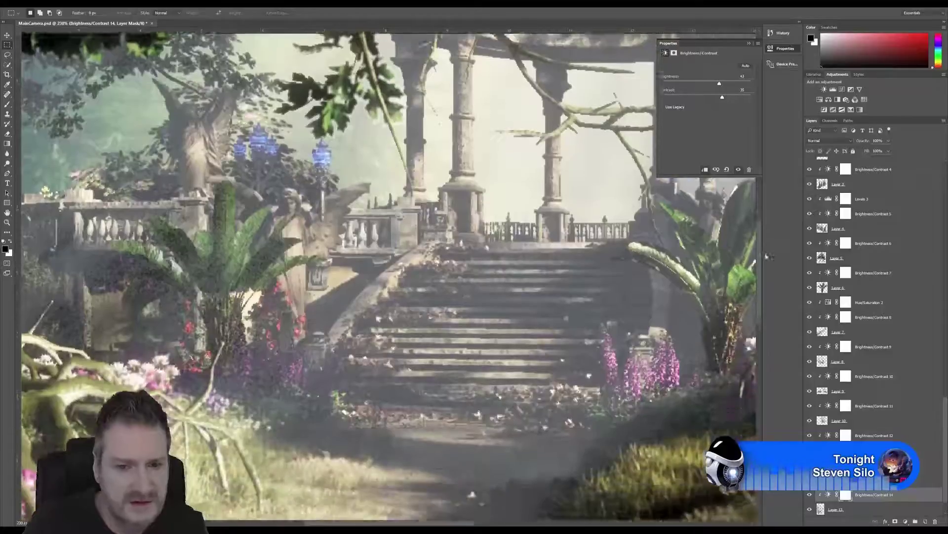
pyautogui.scroll(-1, 768, 270)
pyautogui.scroll(-1, 766, 270)
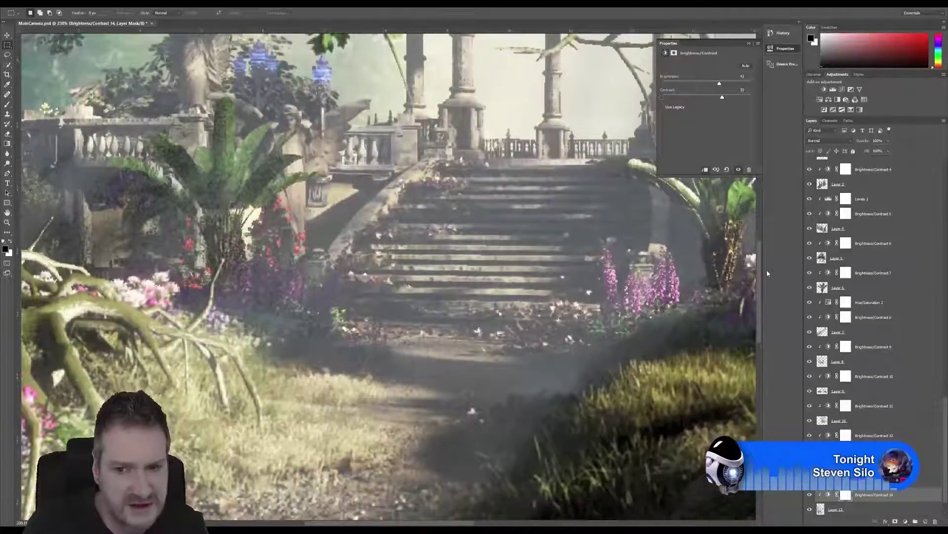
pyautogui.scroll(-2, 472, 351)
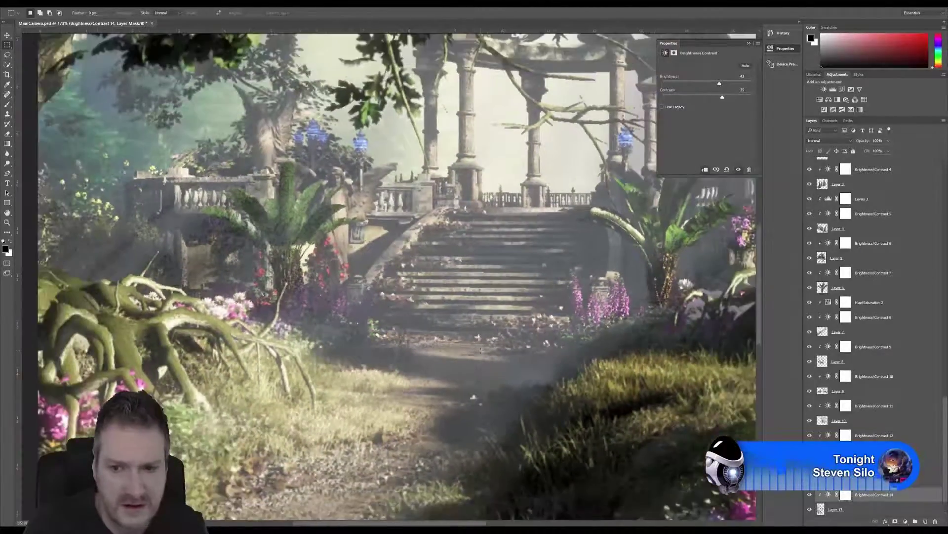
pyautogui.scroll(-2, 481, 350)
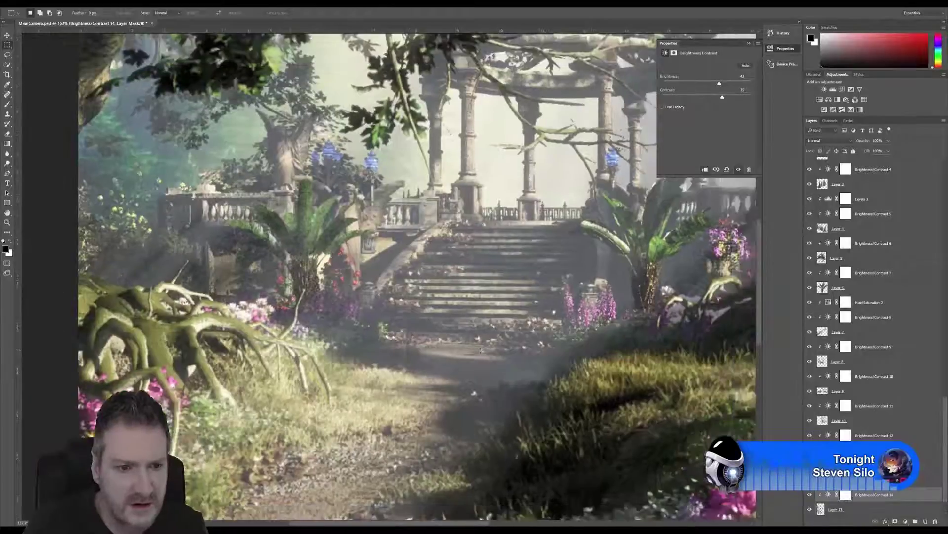
pyautogui.scroll(-2, 481, 350)
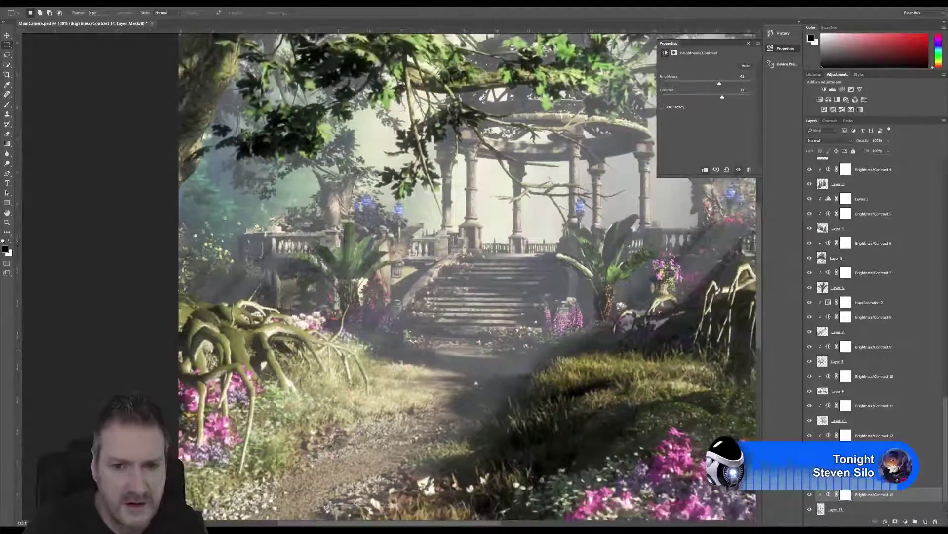
# View the PathPebblesSML mask channel, return to the RGB composite and look through the other mask channels
pyautogui.click(830, 120)
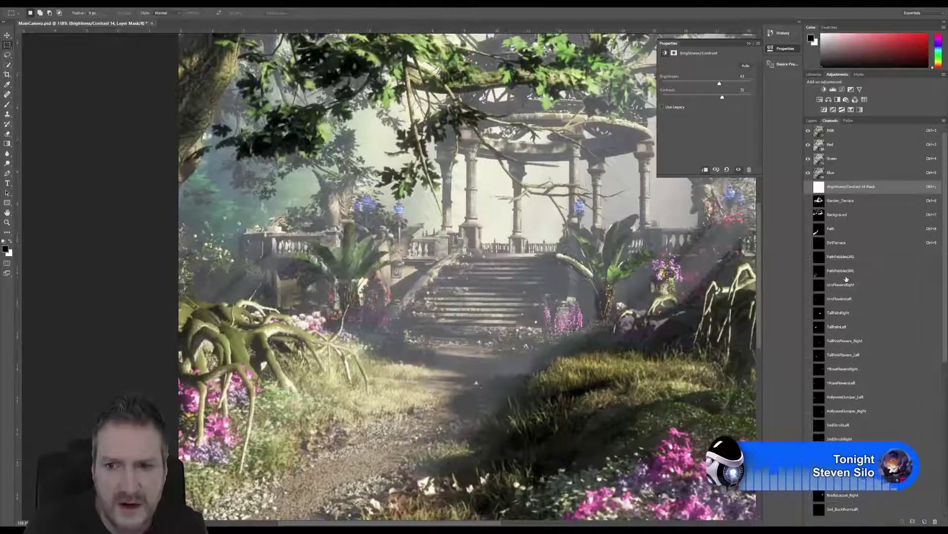
pyautogui.click(843, 272)
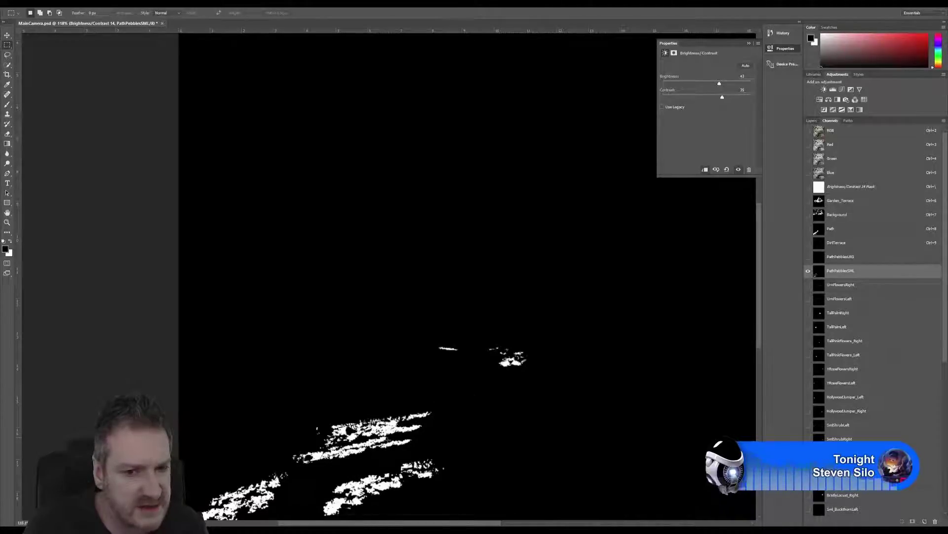
pyautogui.click(846, 131)
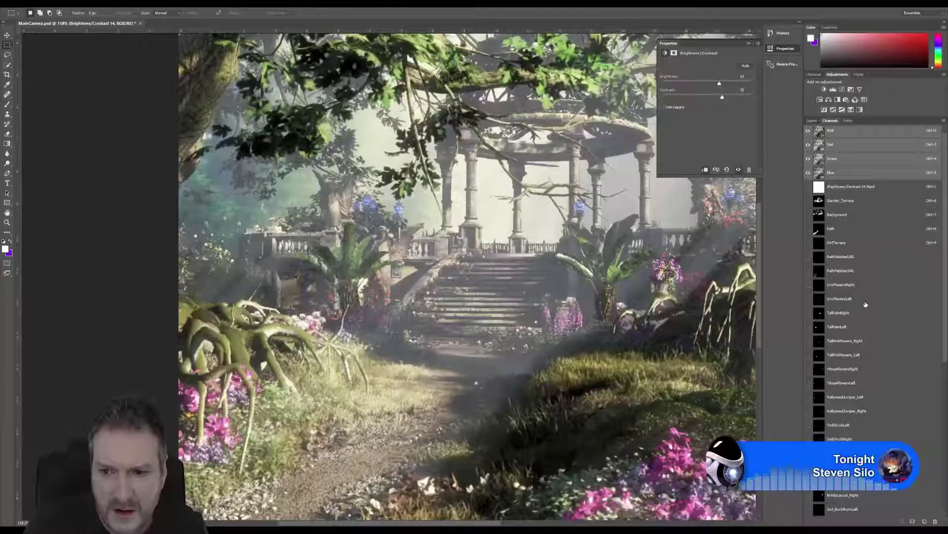
pyautogui.scroll(-1, 865, 304)
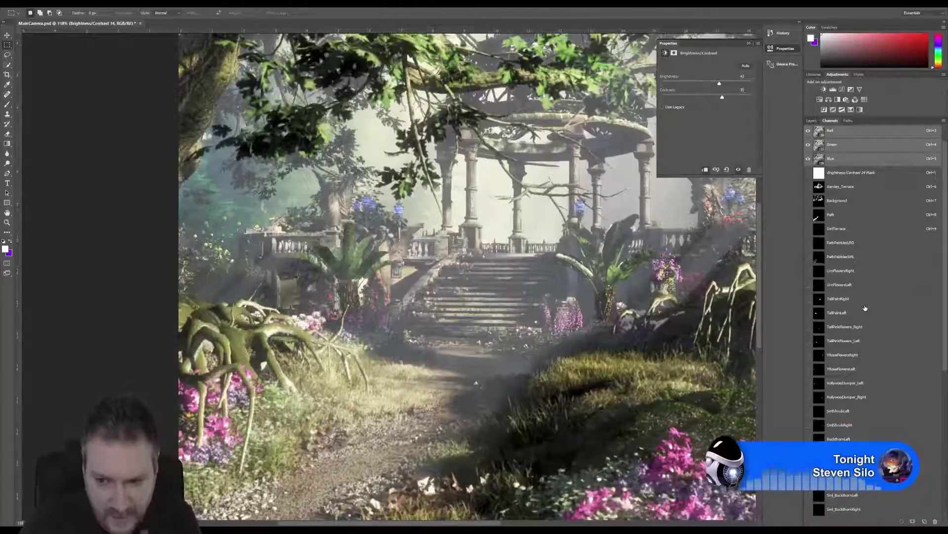
# Find the HollywoodJuniper_Left mask channel, load it as a selection and return to the RGB composite
pyautogui.scroll(-4, 875, 324)
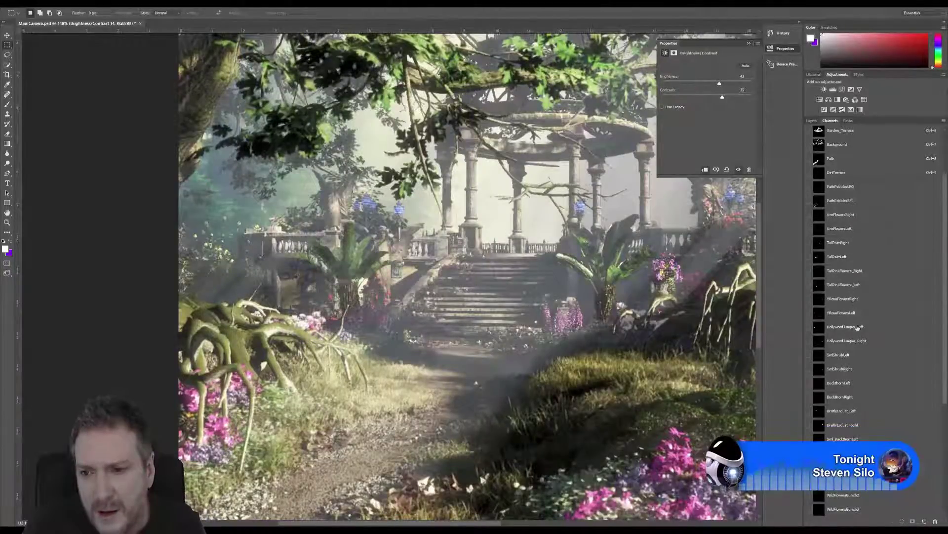
pyautogui.click(853, 318)
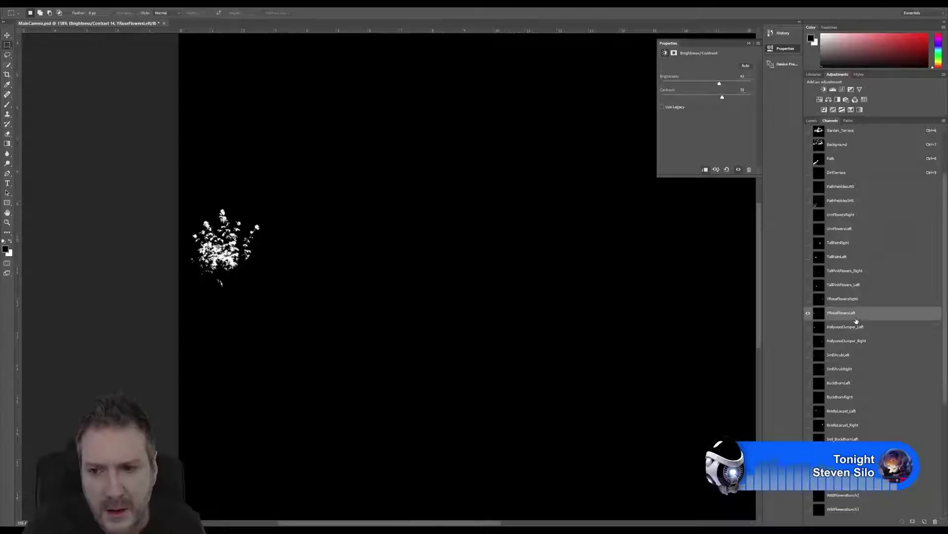
pyautogui.click(855, 327)
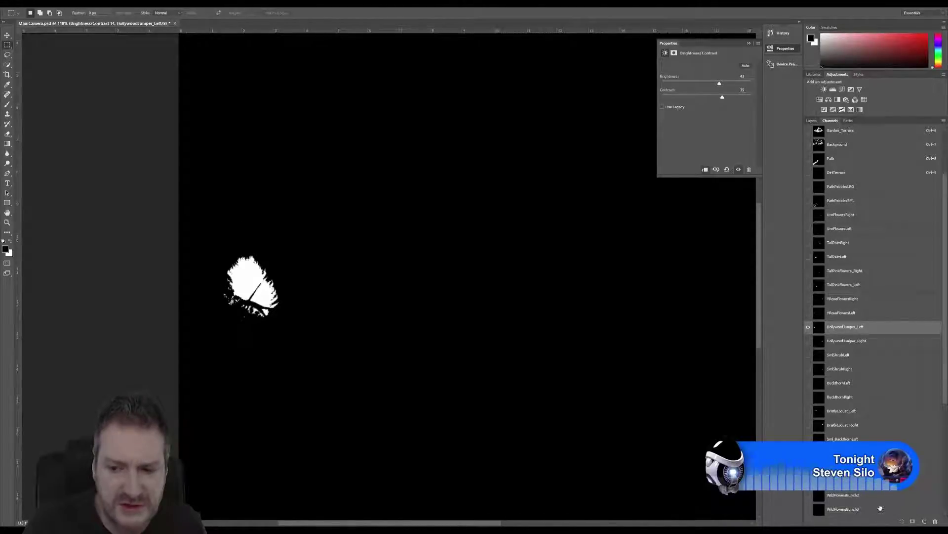
pyautogui.click(903, 522)
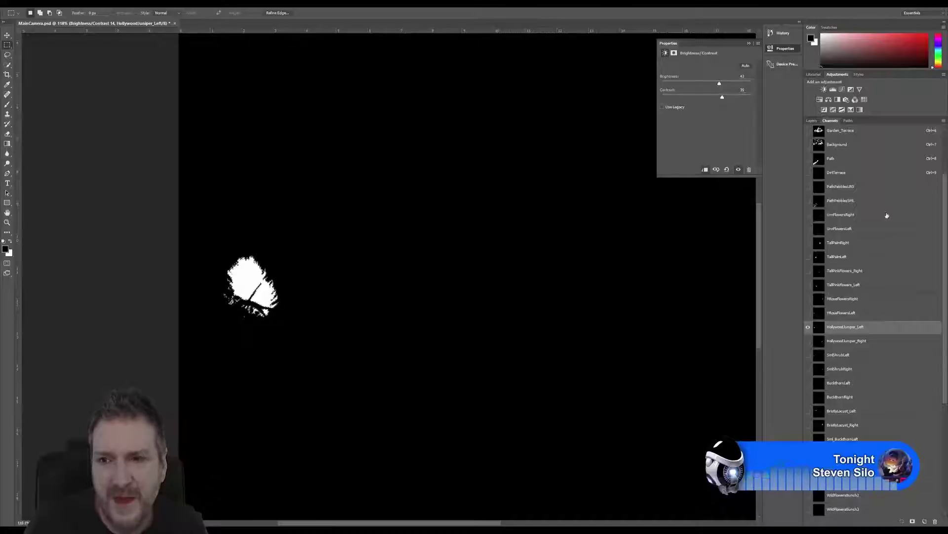
pyautogui.scroll(3, 875, 208)
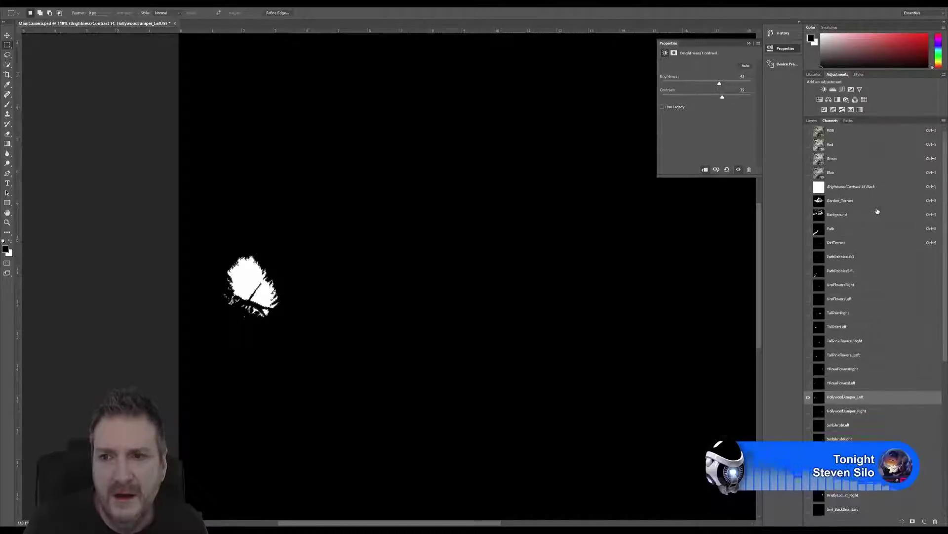
pyautogui.click(848, 134)
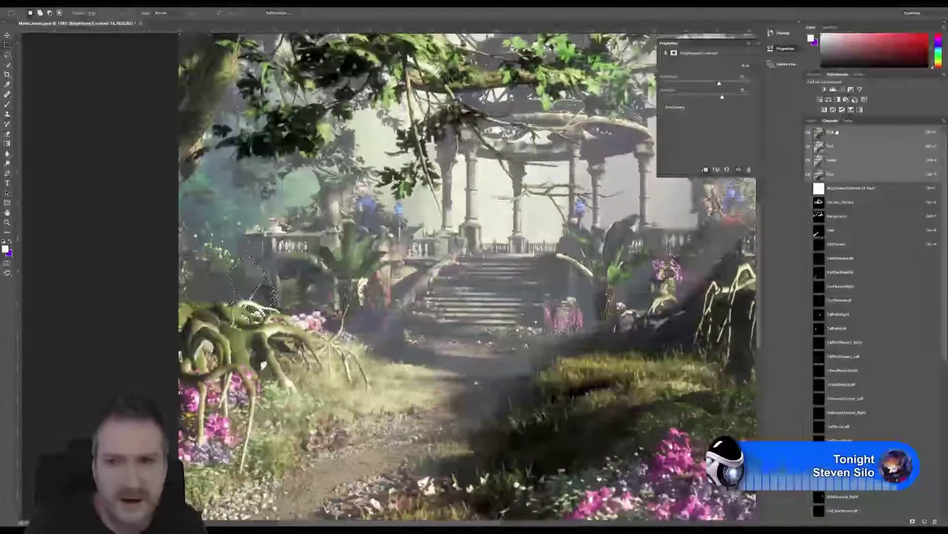
# Copy the selected juniper from Layer 0 copy and paste it in place on a new layer
pyautogui.click(814, 121)
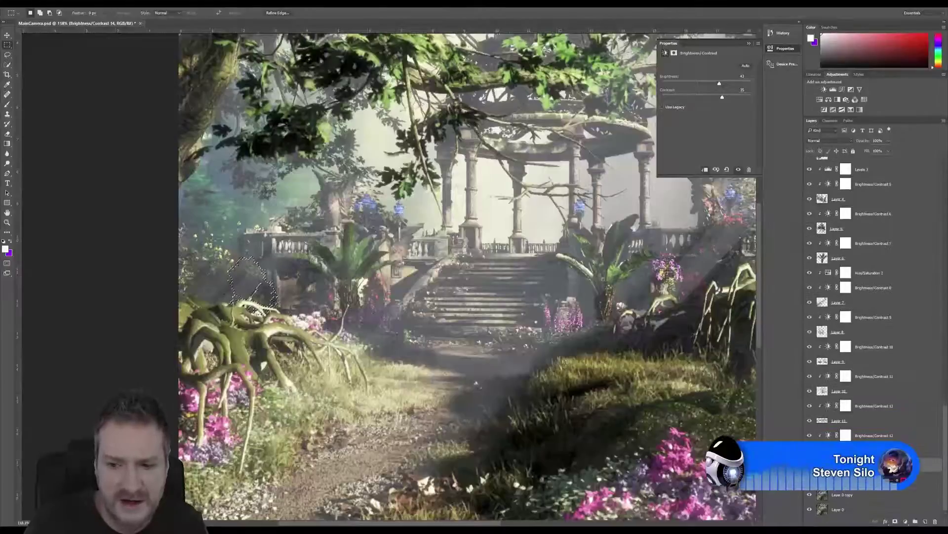
pyautogui.click(854, 495)
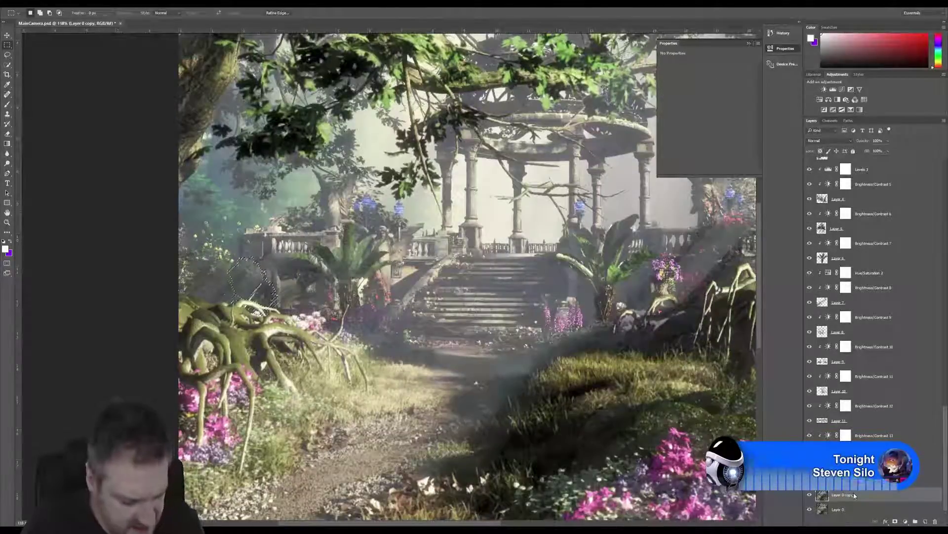
pyautogui.click(36, 4)
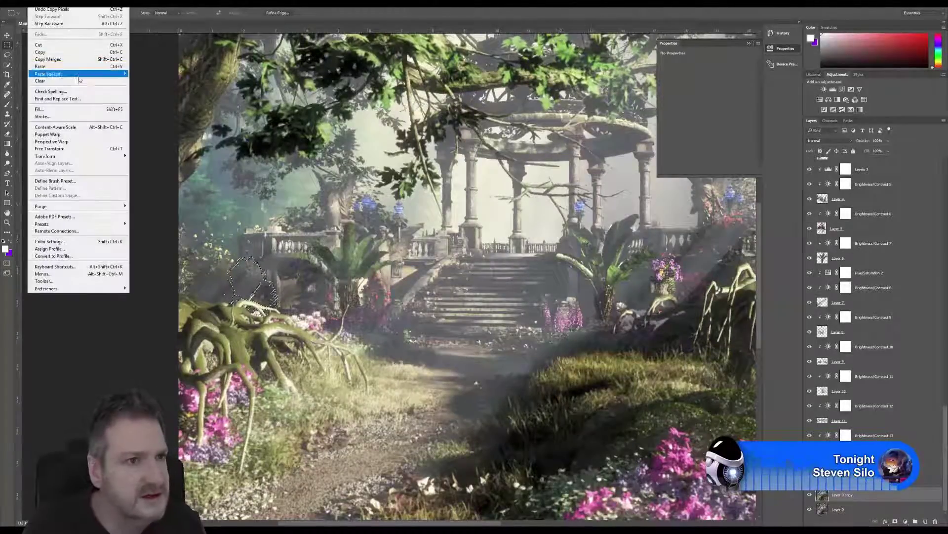
pyautogui.moveTo(113, 74)
pyautogui.click(148, 73)
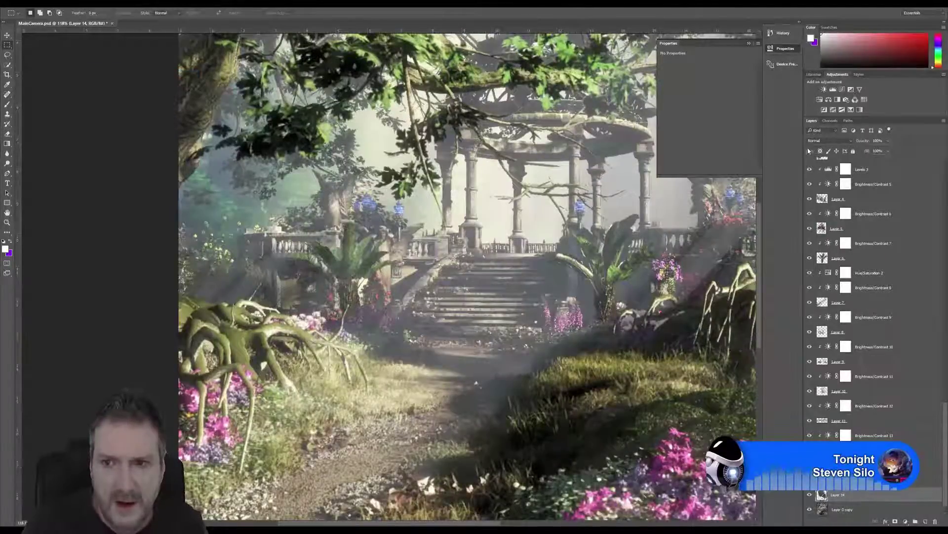
# Add a Brightness/Contrast adjustment above the juniper layer and clip it to that layer
pyautogui.click(824, 91)
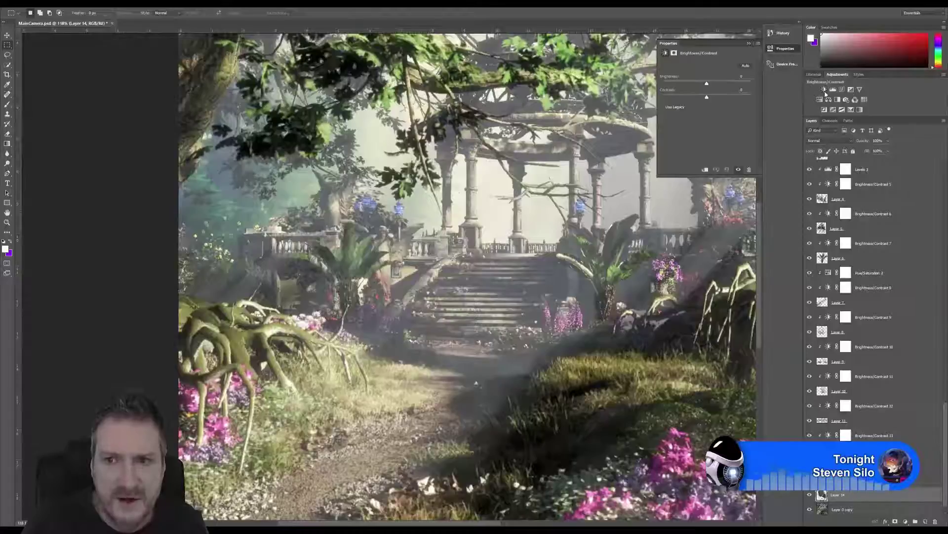
pyautogui.rightClick(841, 495)
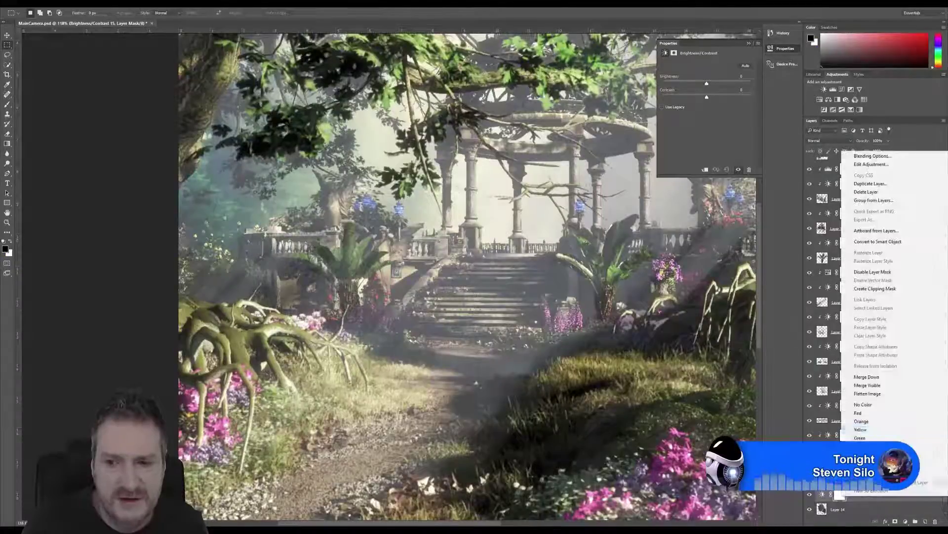
pyautogui.click(875, 288)
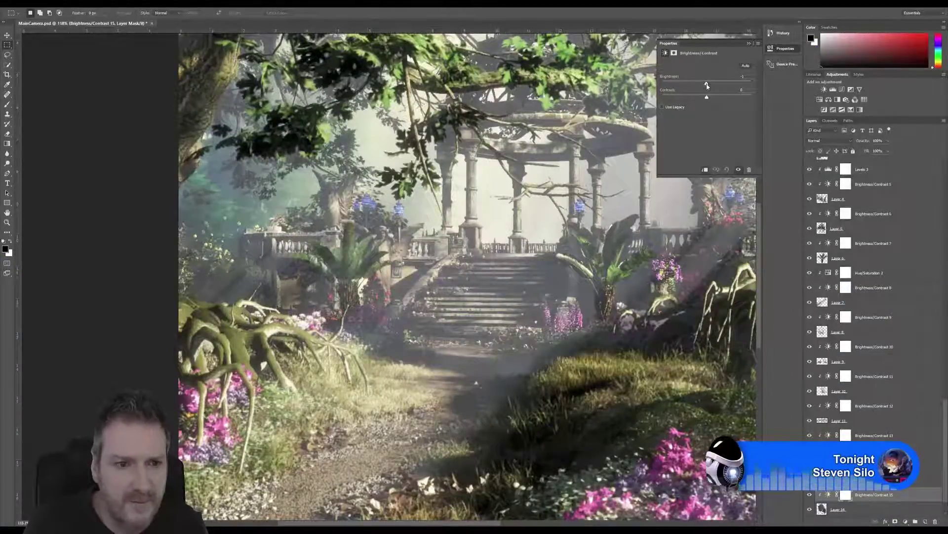
# Try lowering the juniper's brightness and contrast, and compare the image with and without the adjustment
pyautogui.moveTo(707, 85)
pyautogui.mouseDown()
pyautogui.moveTo(708, 99)
pyautogui.moveTo(731, 100)
pyautogui.moveTo(693, 100)
pyautogui.moveTo(703, 87)
pyautogui.mouseUp()
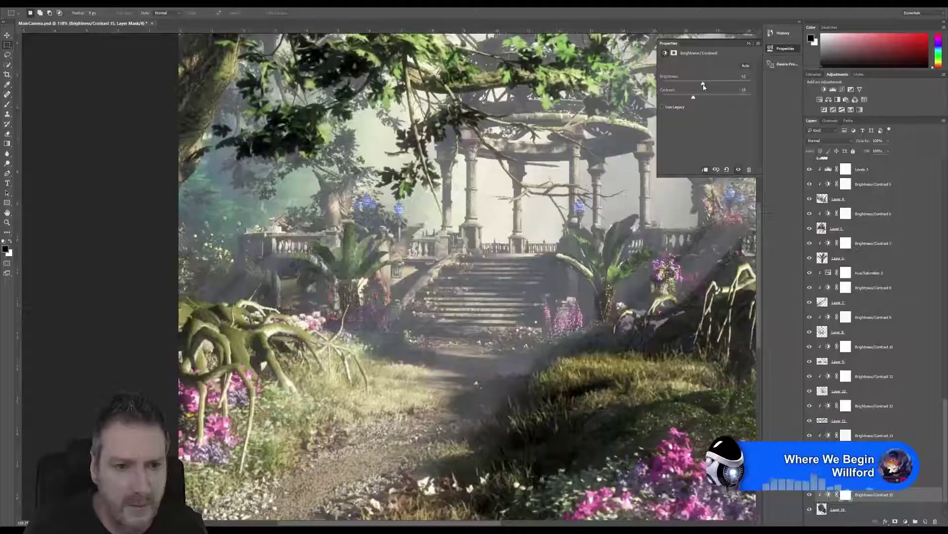
pyautogui.moveTo(704, 87); pyautogui.dragTo(683, 100)
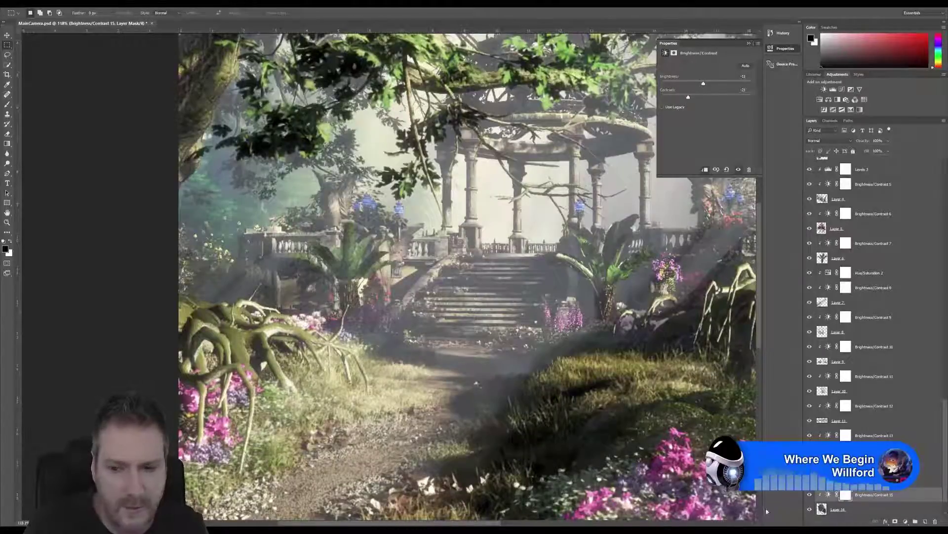
pyautogui.click(810, 497)
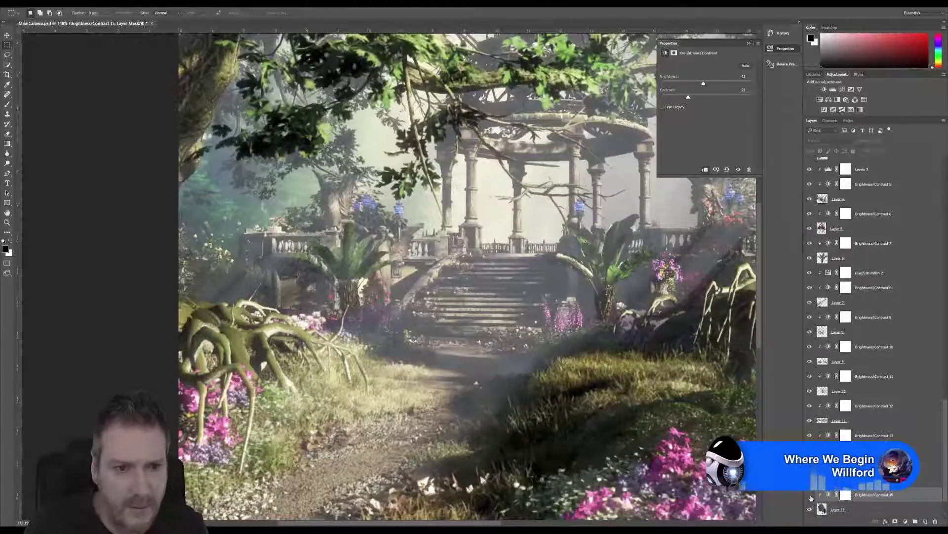
pyautogui.click(810, 497)
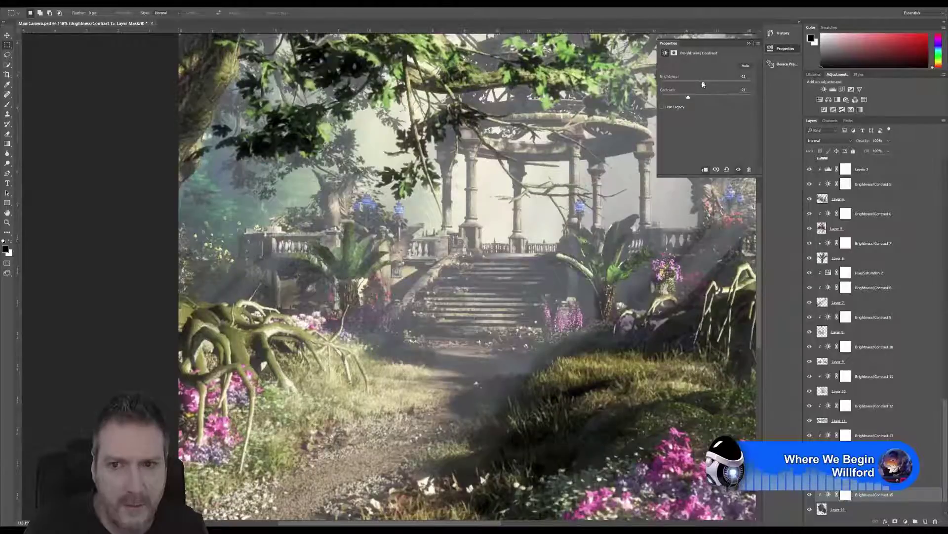
# Raise the juniper adjustment's brightness to about 25 and its contrast to about 50
pyautogui.moveTo(703, 85)
pyautogui.mouseDown()
pyautogui.moveTo(719, 86)
pyautogui.moveTo(701, 96)
pyautogui.moveTo(727, 105)
pyautogui.moveTo(724, 86)
pyautogui.moveTo(716, 88)
pyautogui.mouseUp()
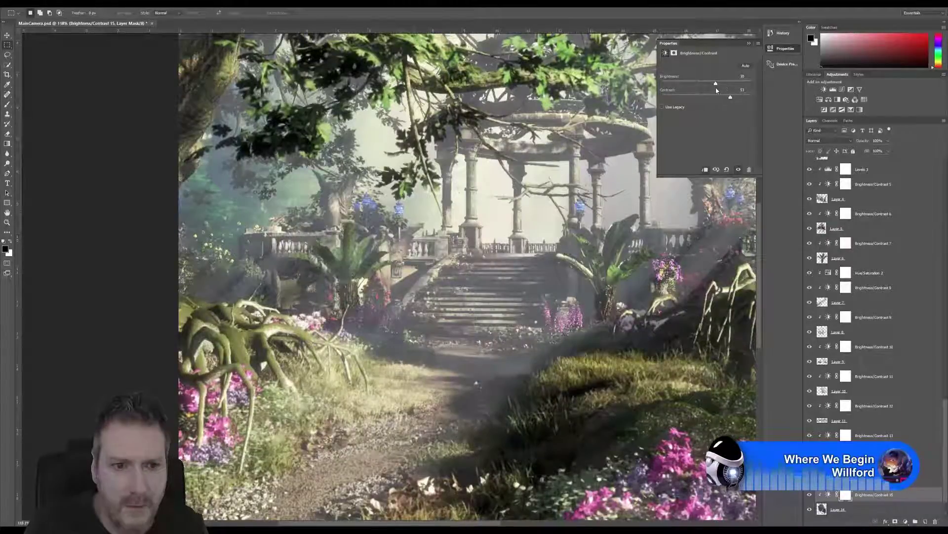
pyautogui.click(810, 495)
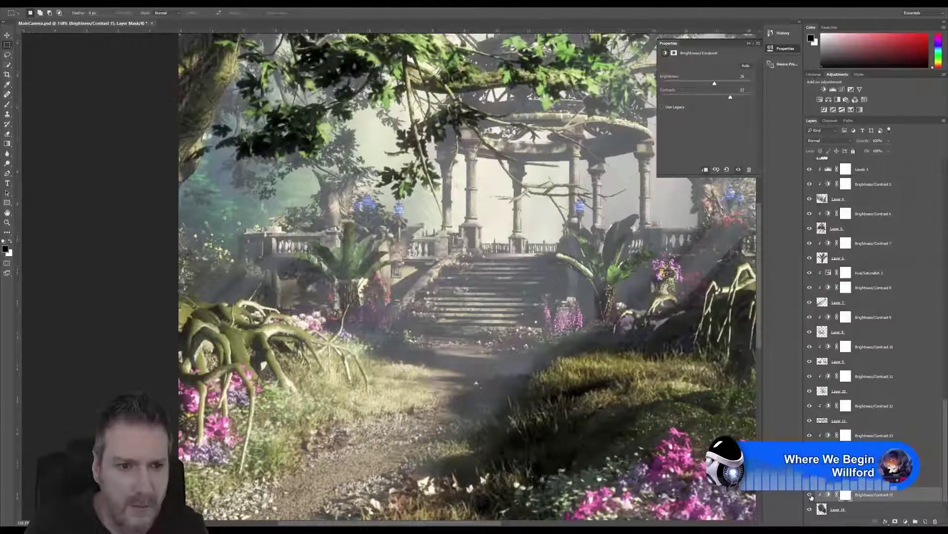
# Compare the left juniper up close with and without its Brightness/Contrast adjustment, leave it visible and view the wider scene
pyautogui.scroll(5, 242, 279)
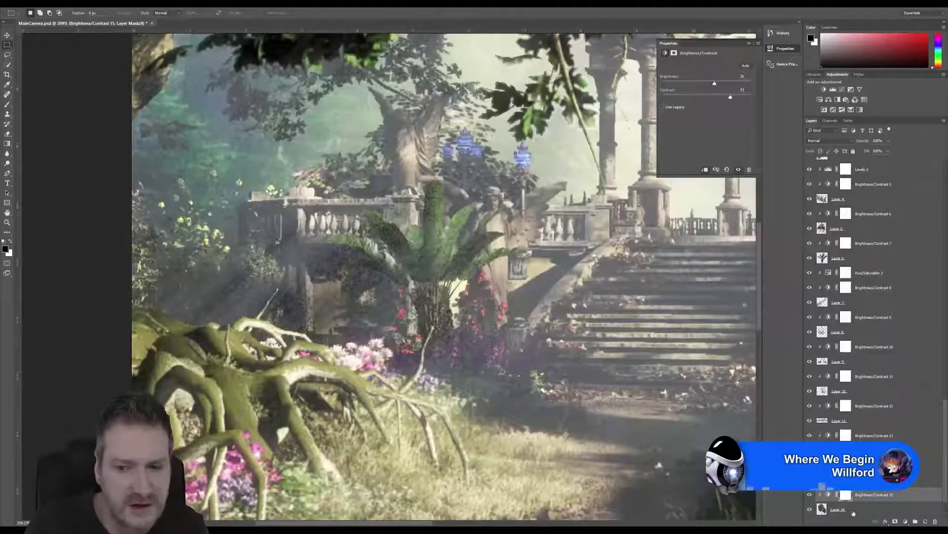
pyautogui.click(811, 496)
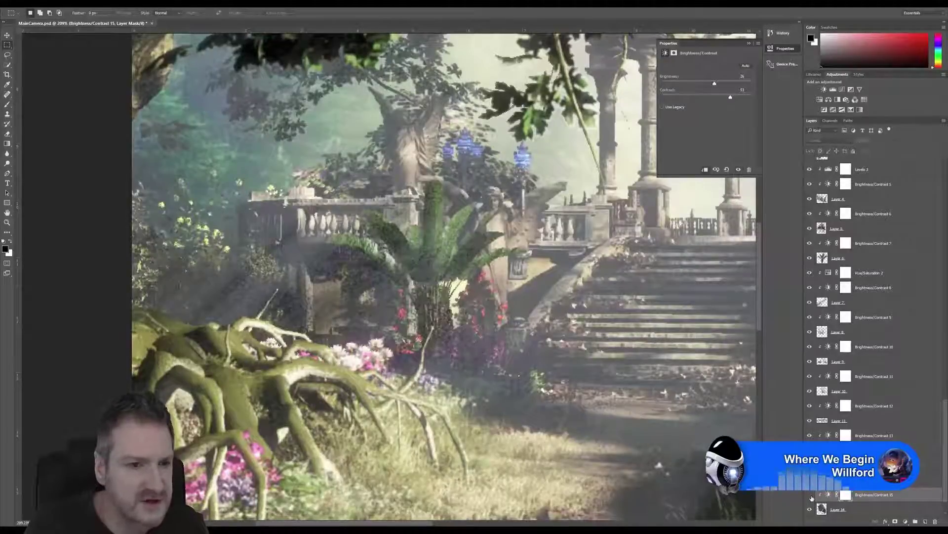
pyautogui.click(811, 496)
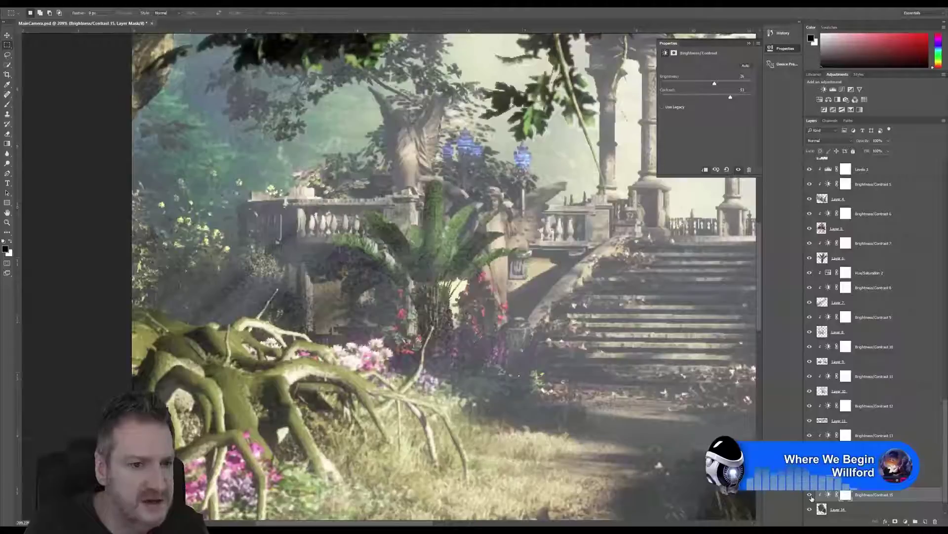
pyautogui.click(811, 495)
pyautogui.click(811, 495)
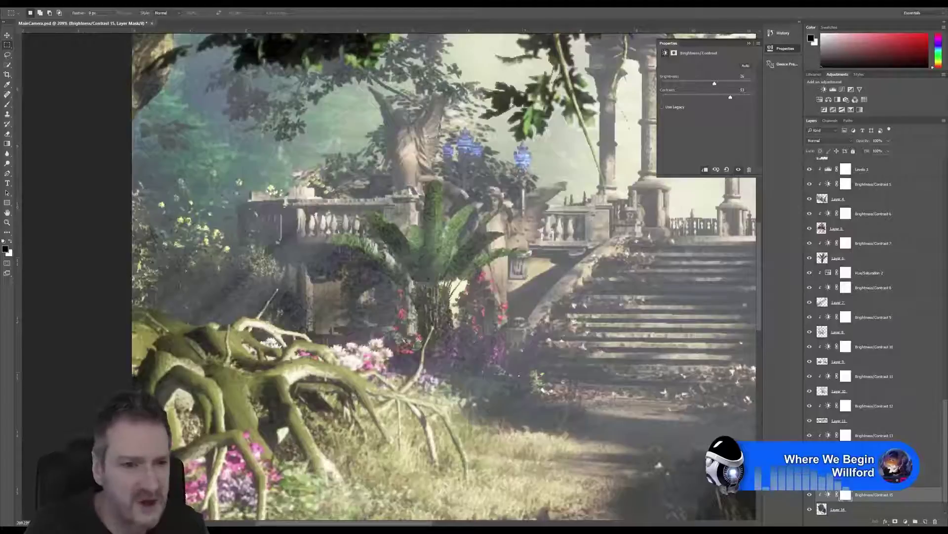
pyautogui.click(809, 495)
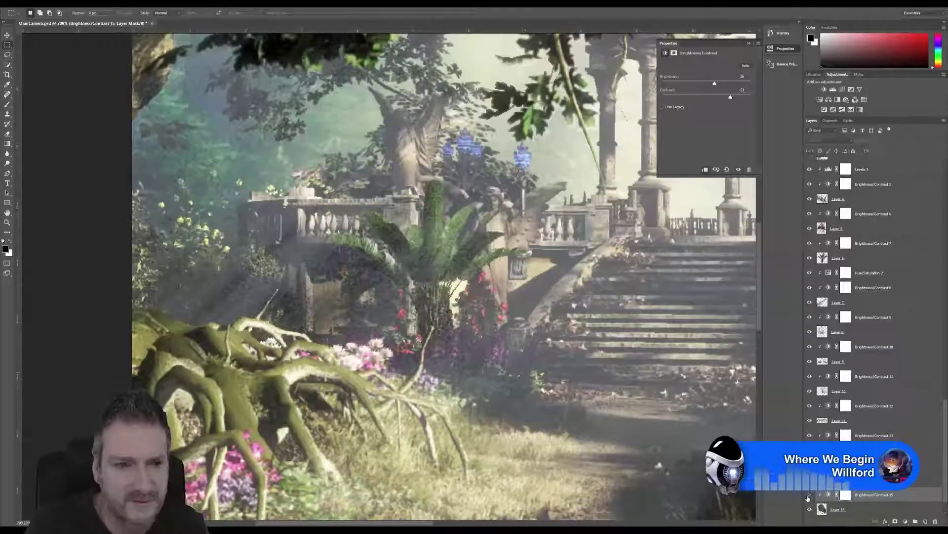
pyautogui.click(809, 495)
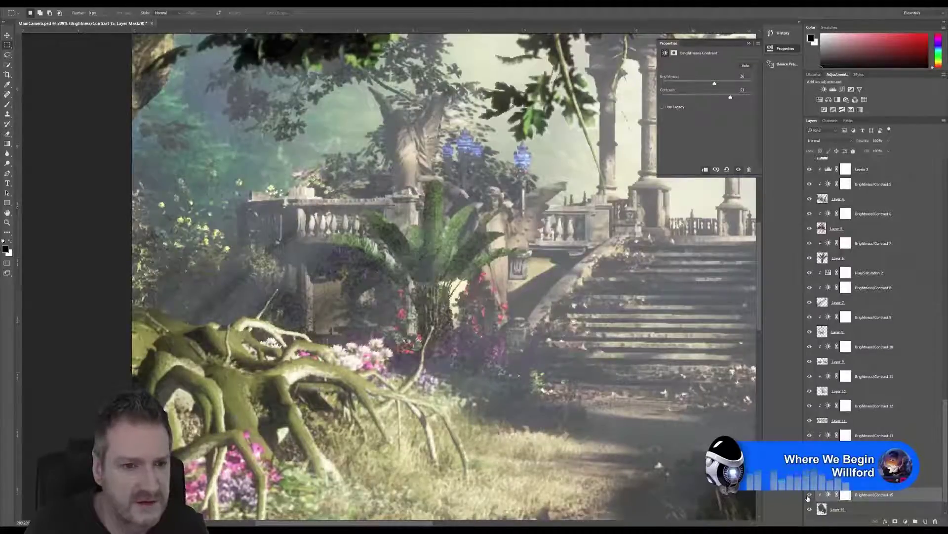
pyautogui.scroll(2, 445, 247)
pyautogui.scroll(-6, 477, 341)
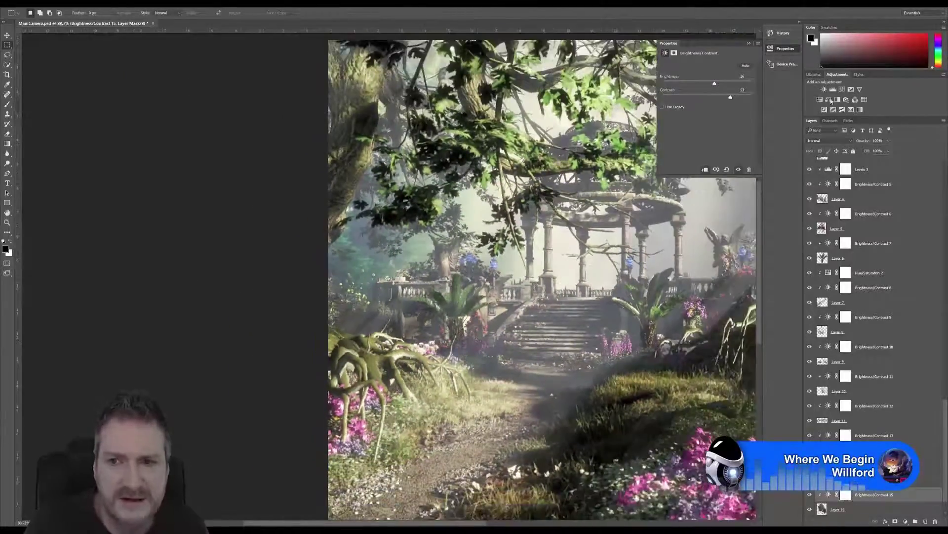
# Inspect the object mask channels one by one, from TallPalmRight through the tall pink flowers and rose flowers to HollywoodJuniper_Left
pyautogui.click(833, 121)
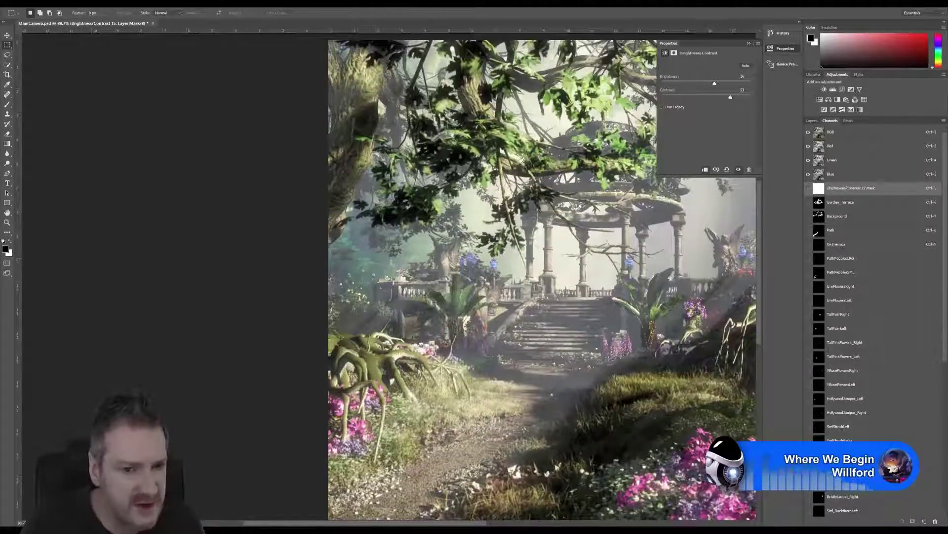
pyautogui.hotkey('ctrl', '-')
pyautogui.hotkey('ctrl', '-')
pyautogui.hotkey('ctrl', '-')
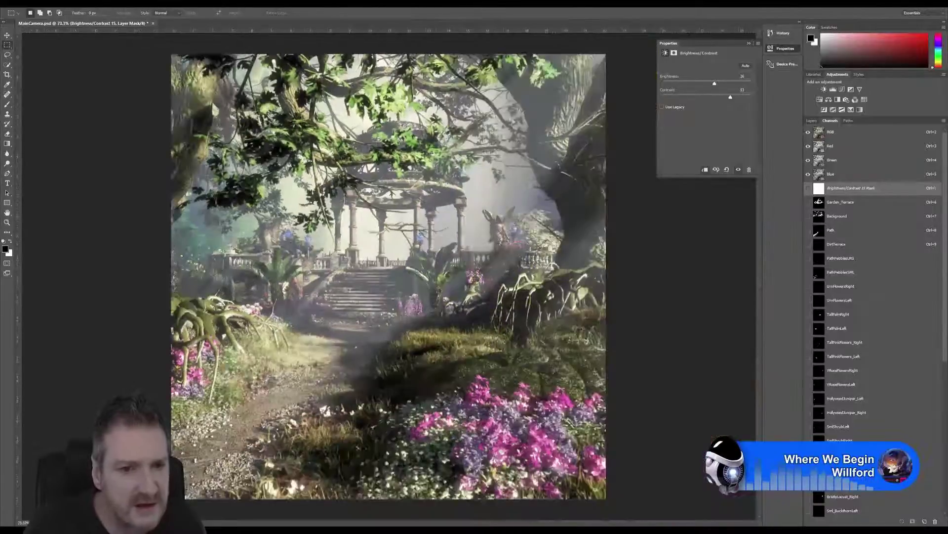
pyautogui.scroll(1, 407, 206)
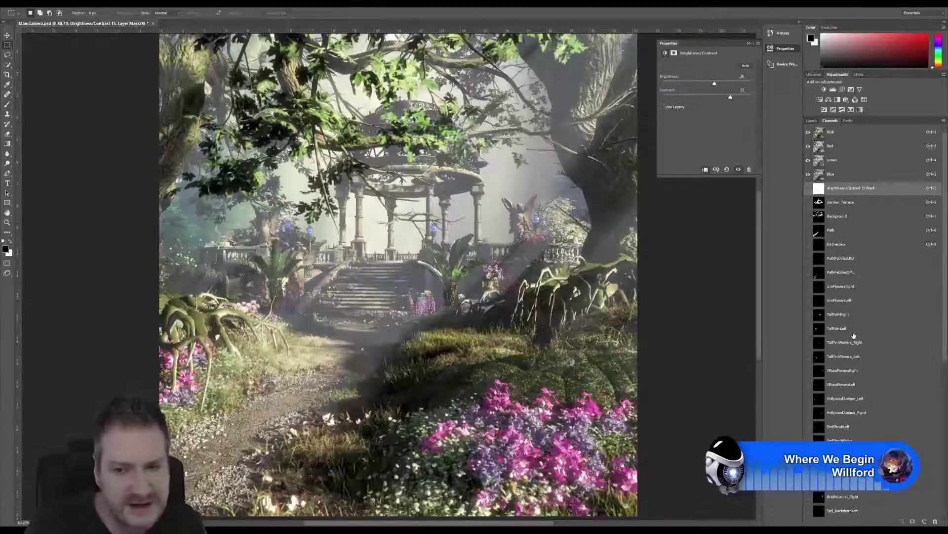
pyautogui.click(847, 314)
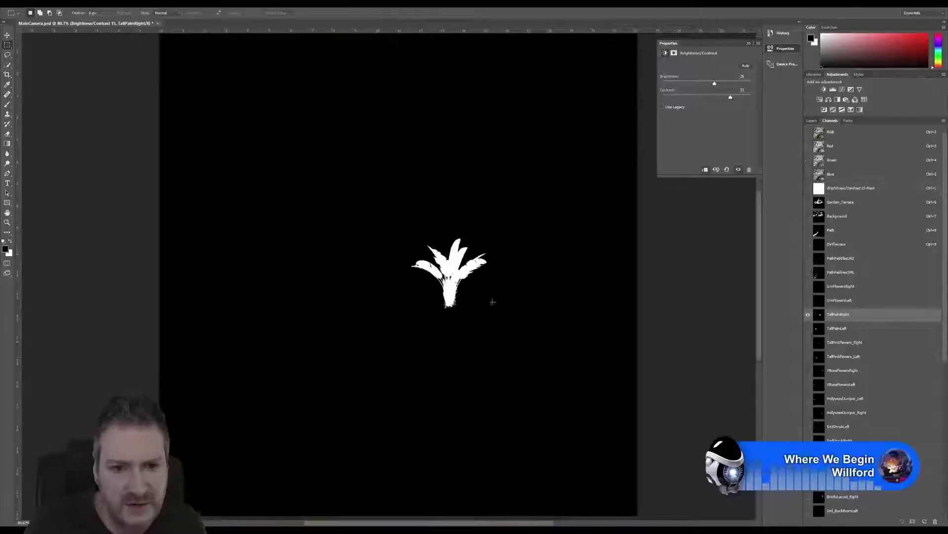
pyautogui.click(863, 329)
pyautogui.click(864, 344)
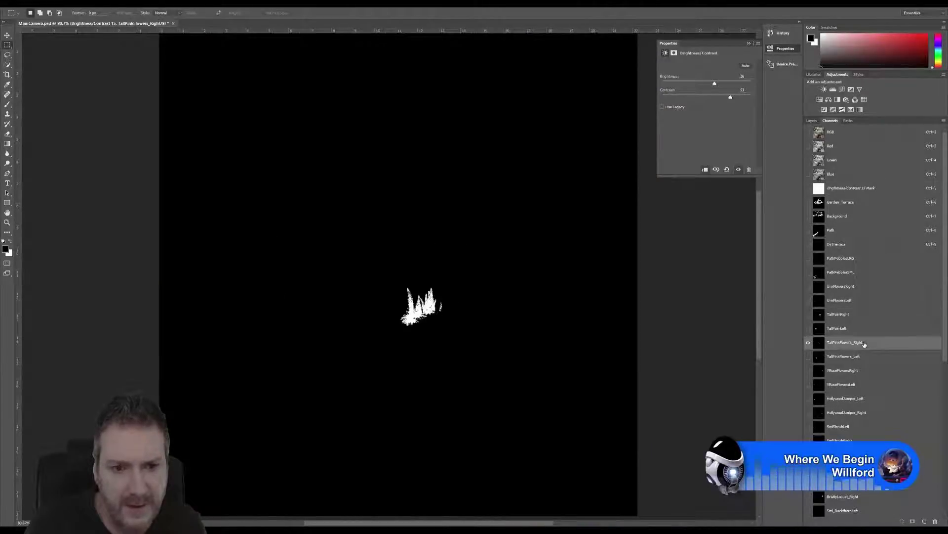
pyautogui.click(859, 357)
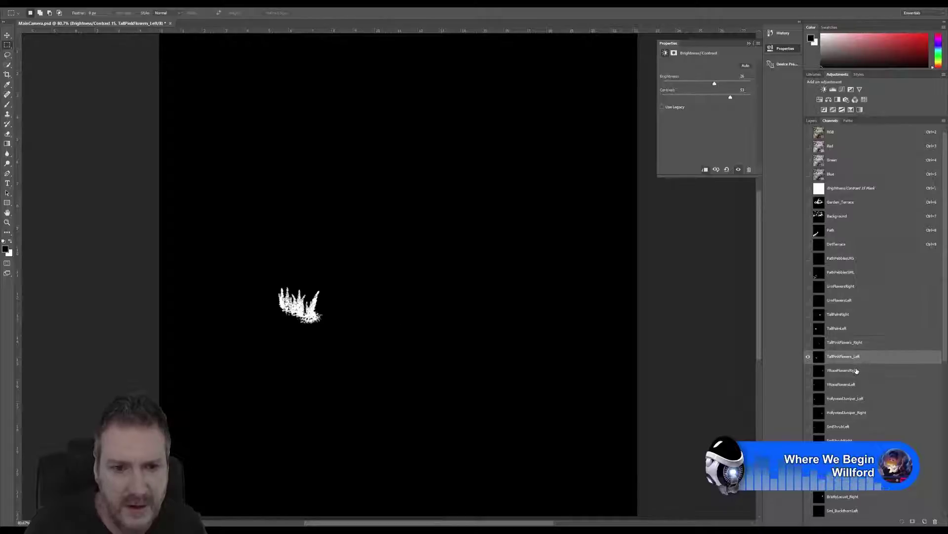
pyautogui.click(856, 371)
pyautogui.click(864, 388)
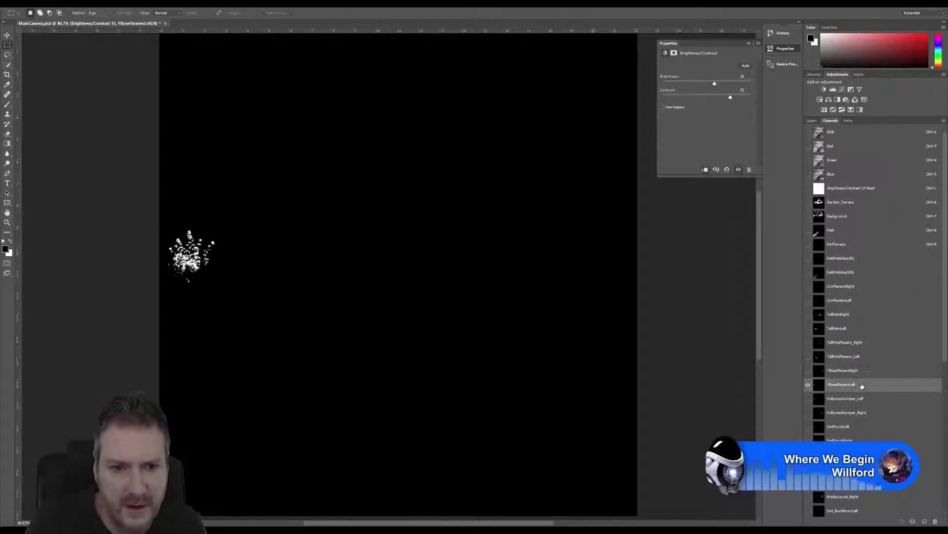
pyautogui.click(865, 399)
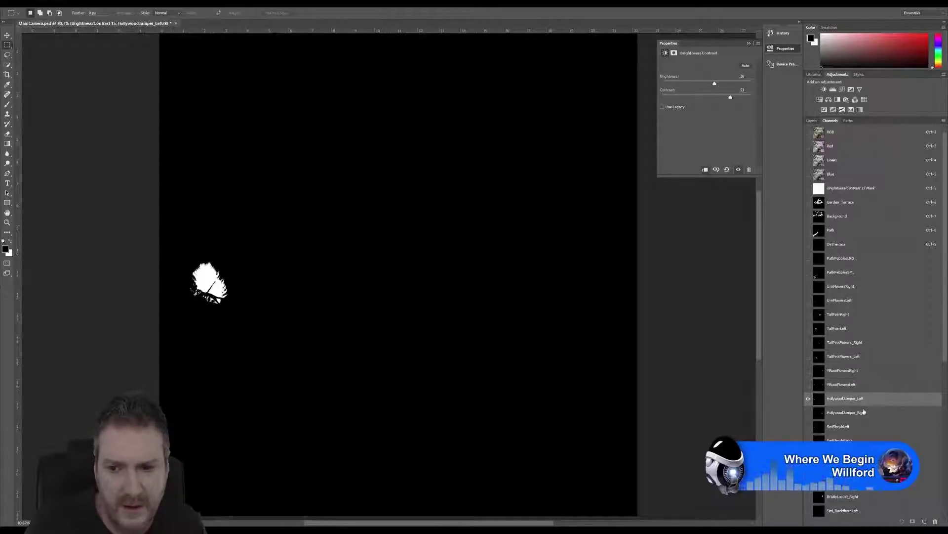
# Load the HollywoodJuniper_Right channel as a selection and restore the full-colour RGB composite
pyautogui.click(862, 412)
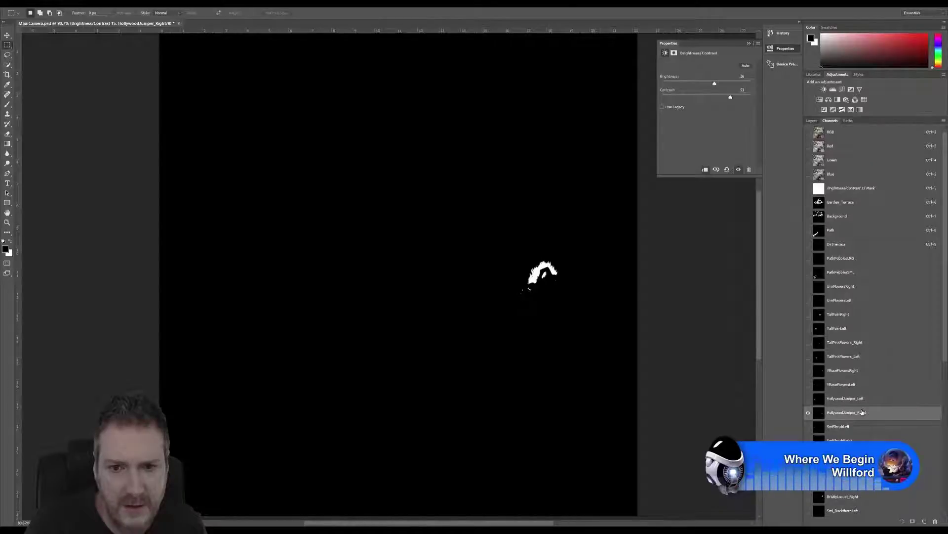
pyautogui.click(902, 521)
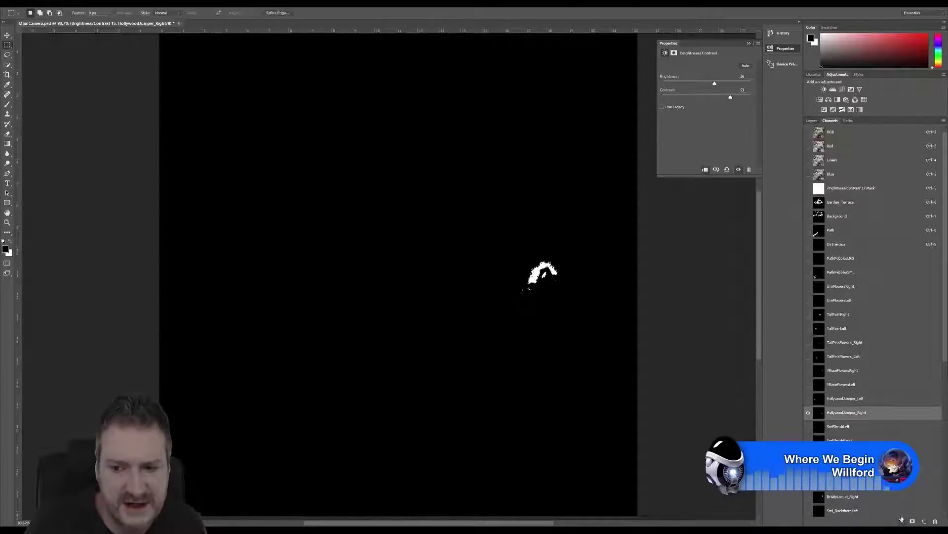
pyautogui.click(846, 137)
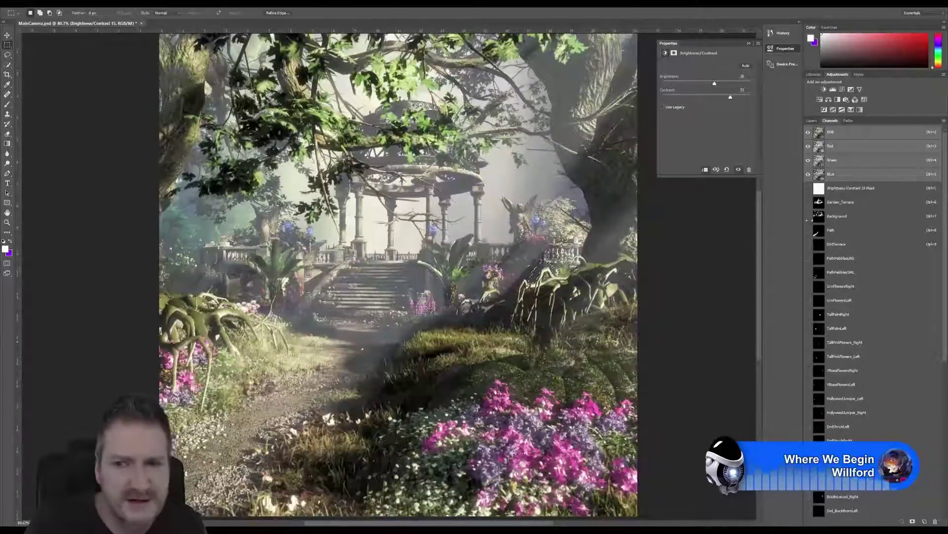
# Copy the selected right juniper from Layer 0 copy and paste it in place on its own layer
pyautogui.click(812, 121)
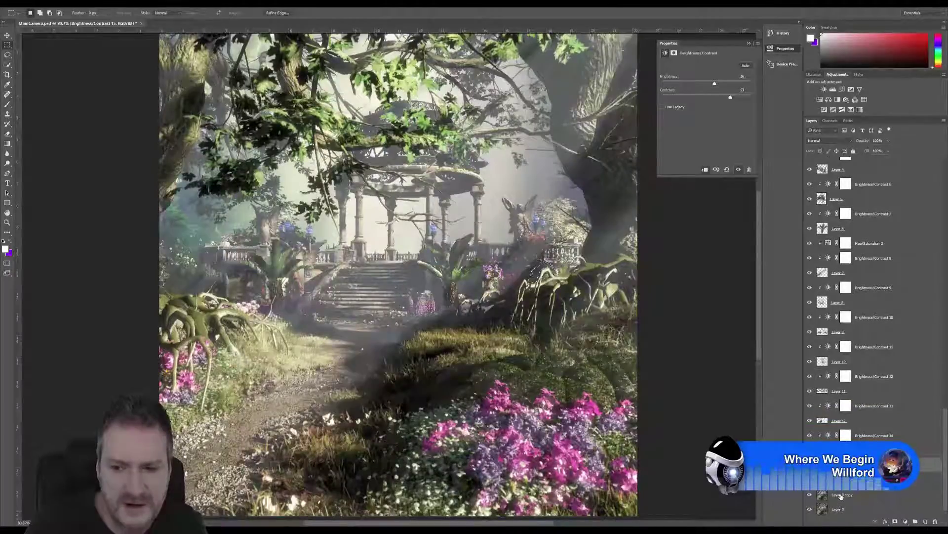
pyautogui.click(842, 495)
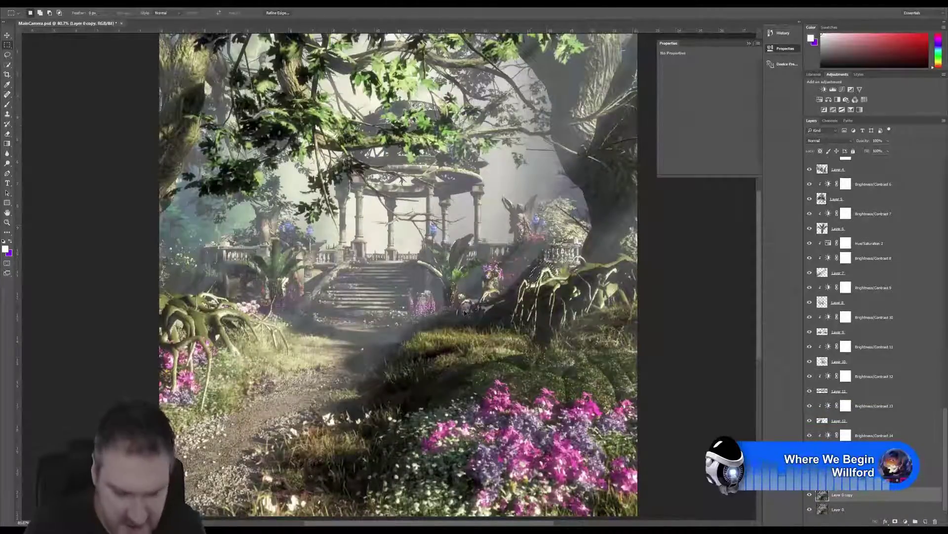
pyautogui.click(33, 3)
pyautogui.moveTo(118, 75)
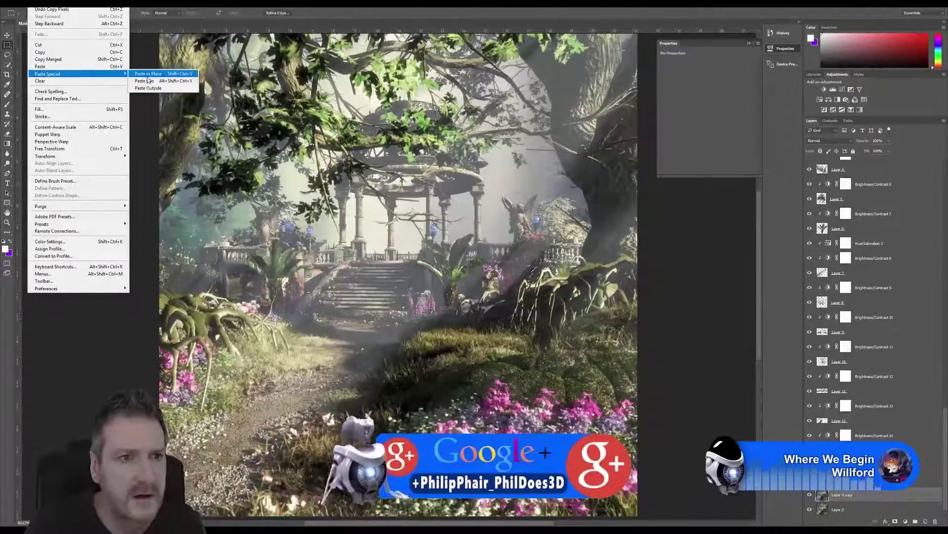
pyautogui.click(148, 73)
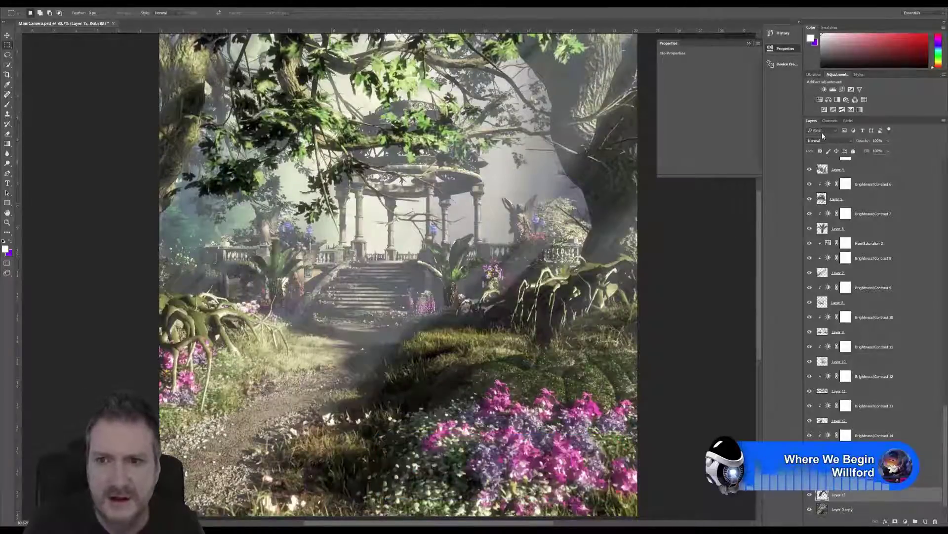
# Add a Brightness/Contrast adjustment clipped to the right juniper layer, with brightness about 38 and contrast about 42
pyautogui.click(824, 90)
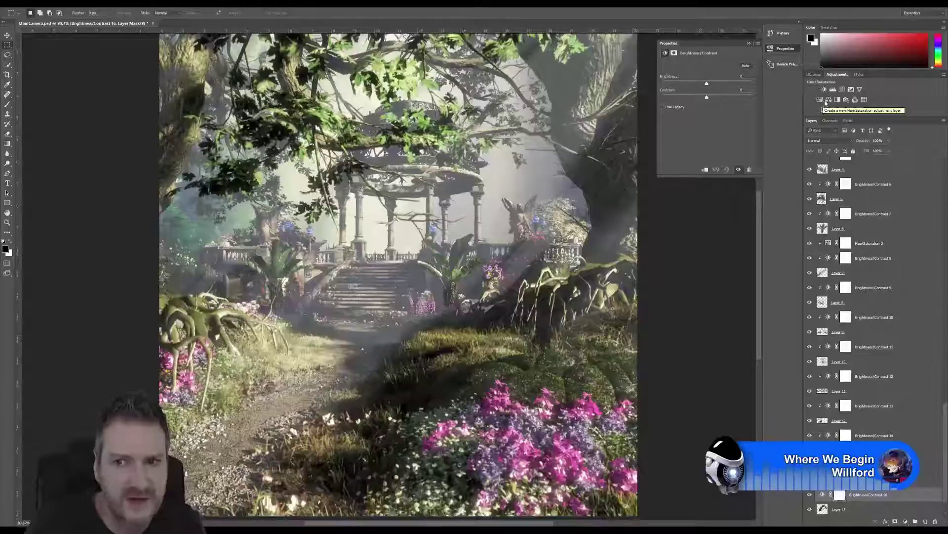
pyautogui.rightClick(867, 496)
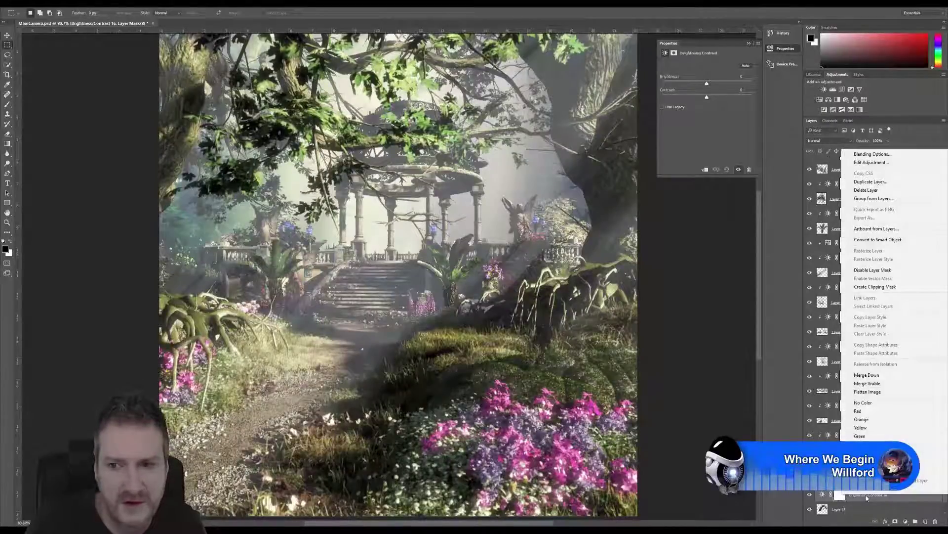
pyautogui.click(875, 287)
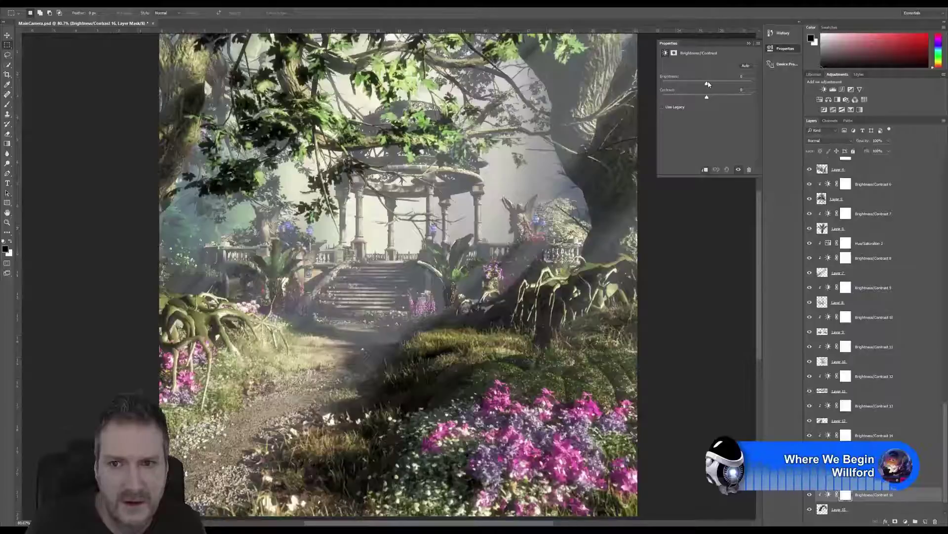
pyautogui.moveTo(707, 85)
pyautogui.mouseDown()
pyautogui.moveTo(719, 84)
pyautogui.moveTo(691, 100)
pyautogui.moveTo(726, 102)
pyautogui.moveTo(718, 85)
pyautogui.mouseUp()
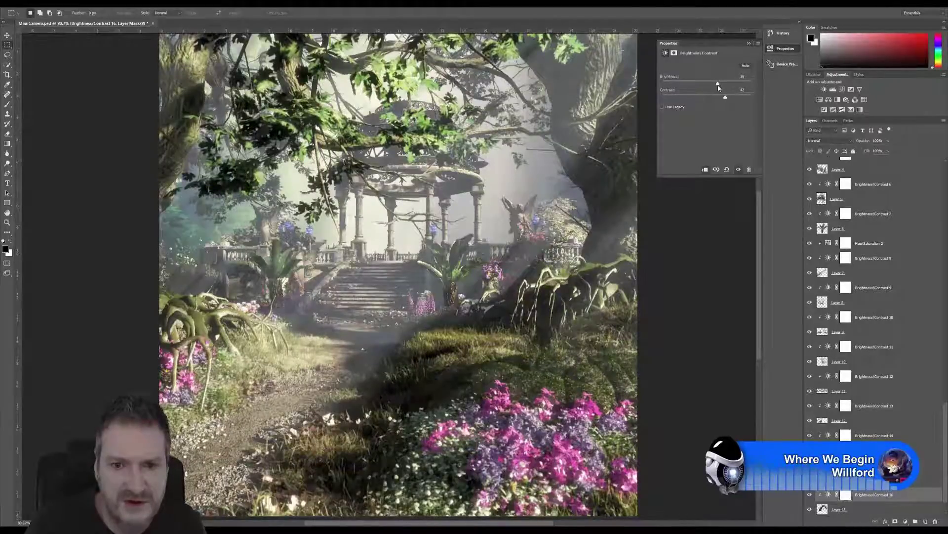
# Compare the right juniper up close with and without its adjustment, and reduce the adjustment's brightness to about 27
pyautogui.scroll(3, 554, 275)
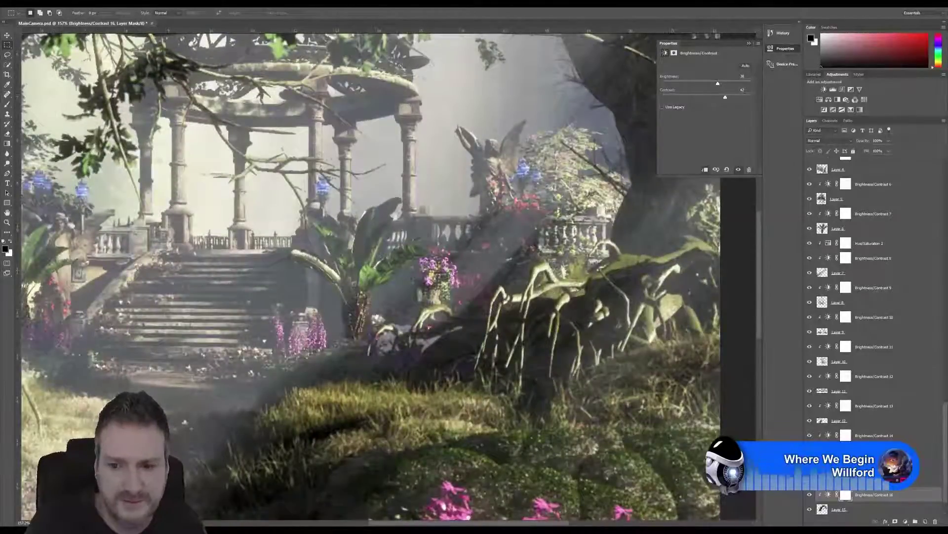
pyautogui.click(810, 495)
pyautogui.click(810, 494)
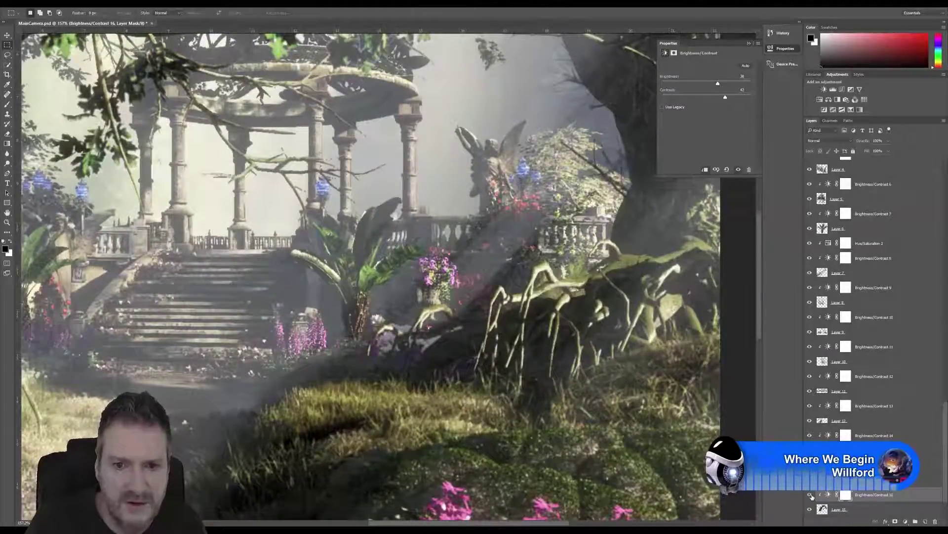
pyautogui.scroll(2, 537, 261)
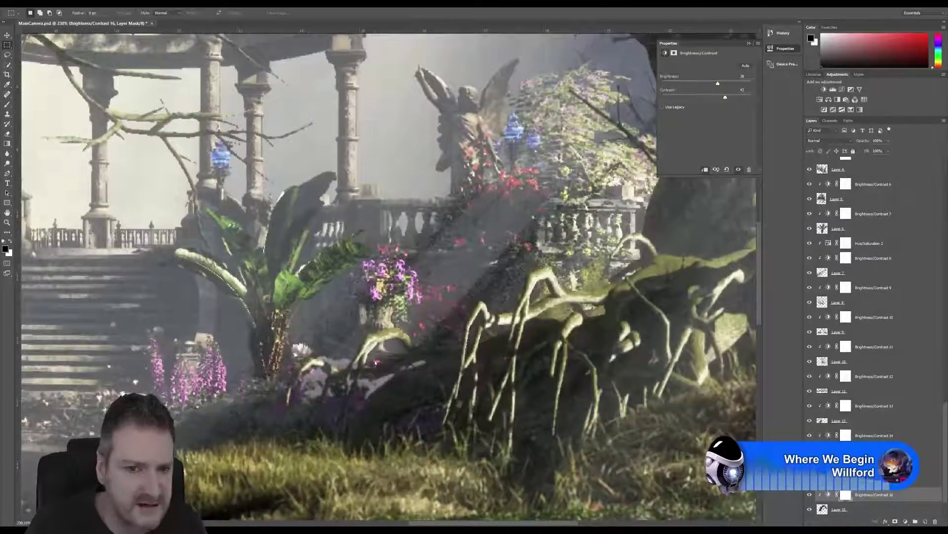
pyautogui.click(811, 495)
pyautogui.click(810, 495)
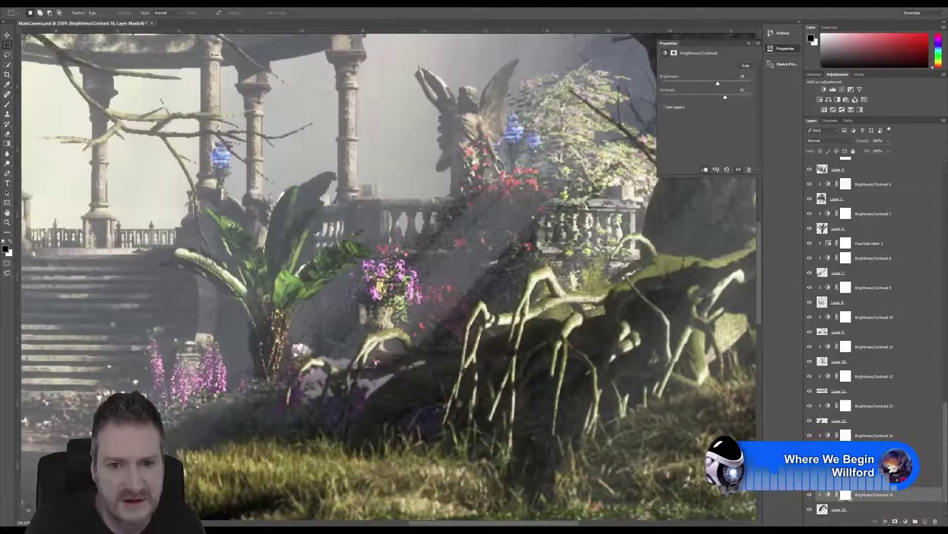
pyautogui.scroll(-5, 544, 310)
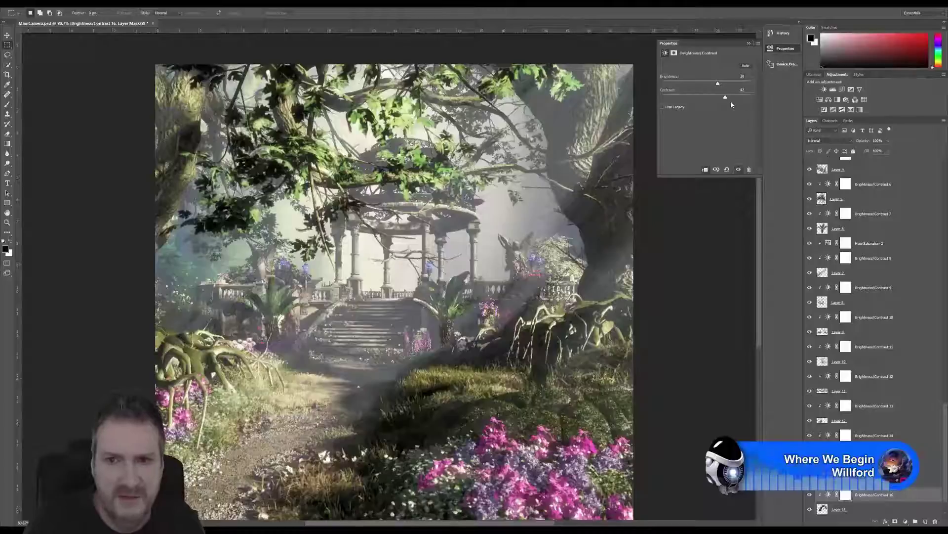
pyautogui.moveTo(718, 86); pyautogui.dragTo(716, 88)
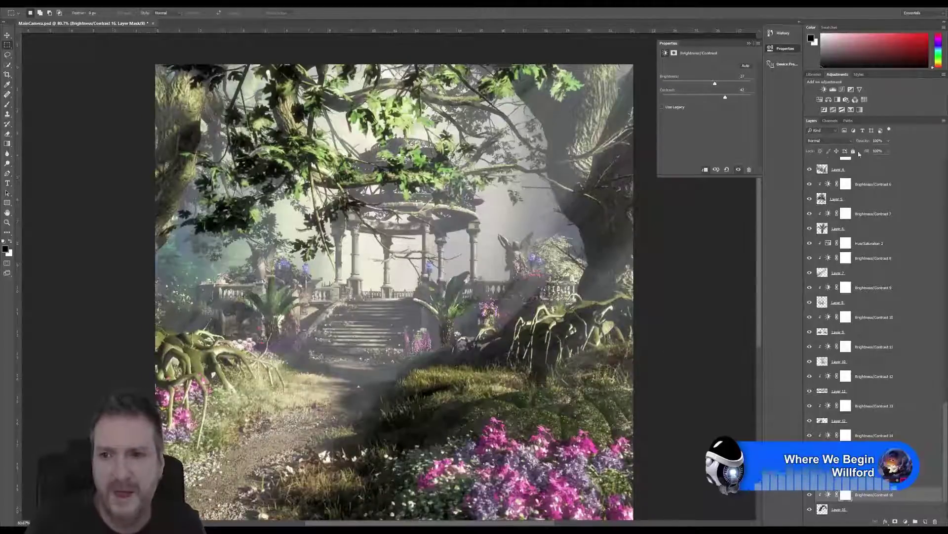
# Find the SmlShrubLeft mask among the channels, load it as a selection and restore the RGB composite
pyautogui.click(831, 121)
pyautogui.scroll(-1, 852, 370)
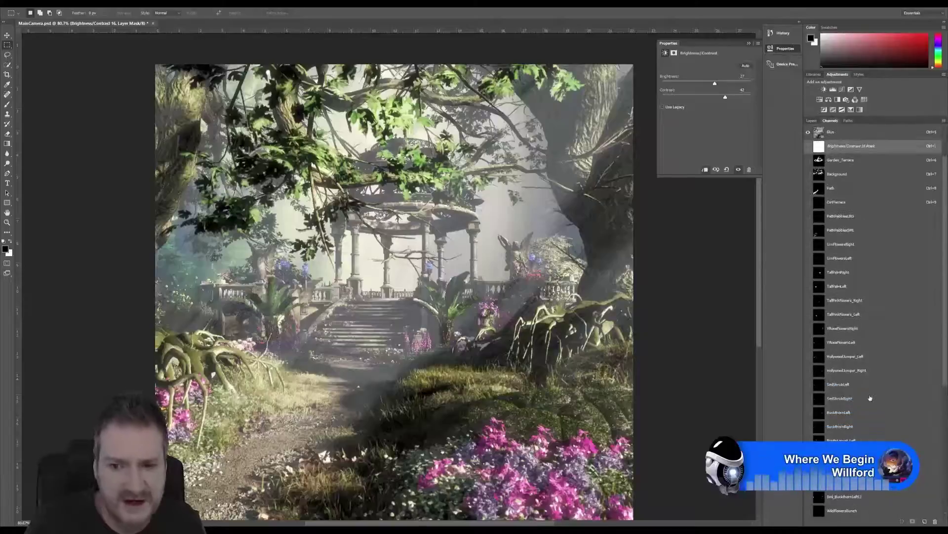
pyautogui.click(850, 357)
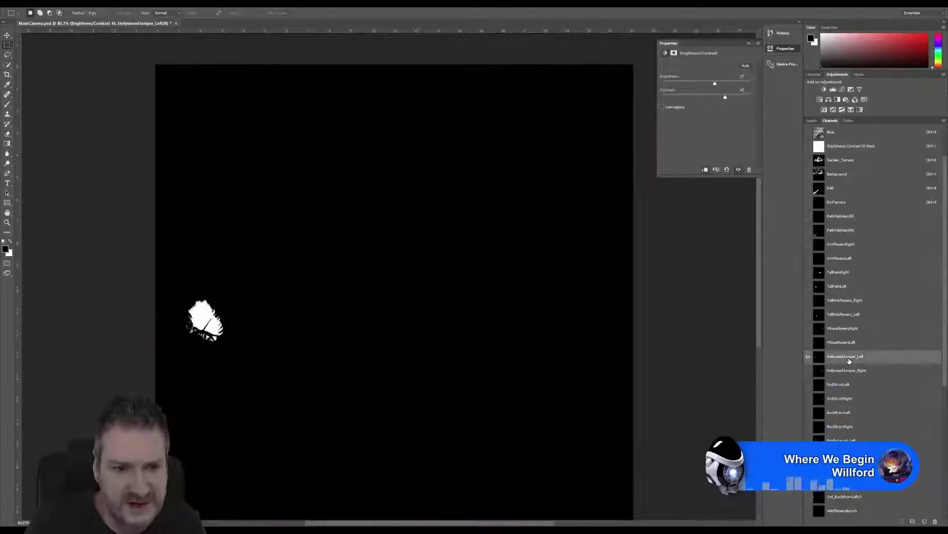
pyautogui.click(852, 370)
pyautogui.click(842, 384)
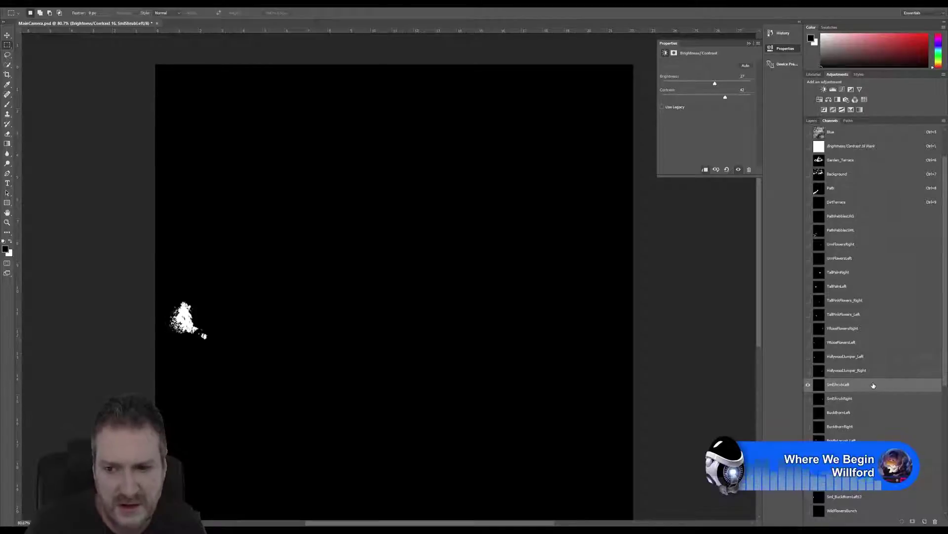
pyautogui.scroll(2, 839, 213)
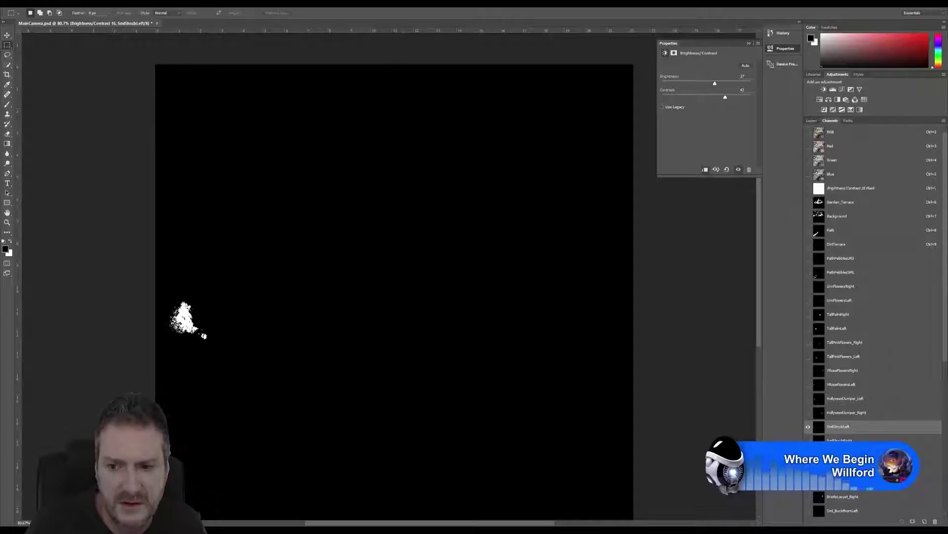
pyautogui.click(902, 521)
pyautogui.click(851, 134)
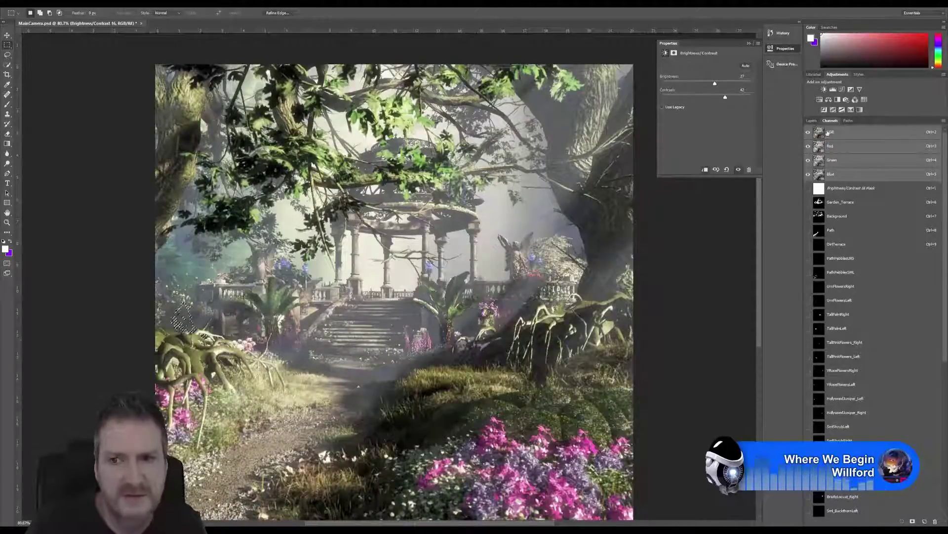
# Copy the selected small left shrub from Layer 0 copy and paste it in place on its own layer
pyautogui.click(812, 121)
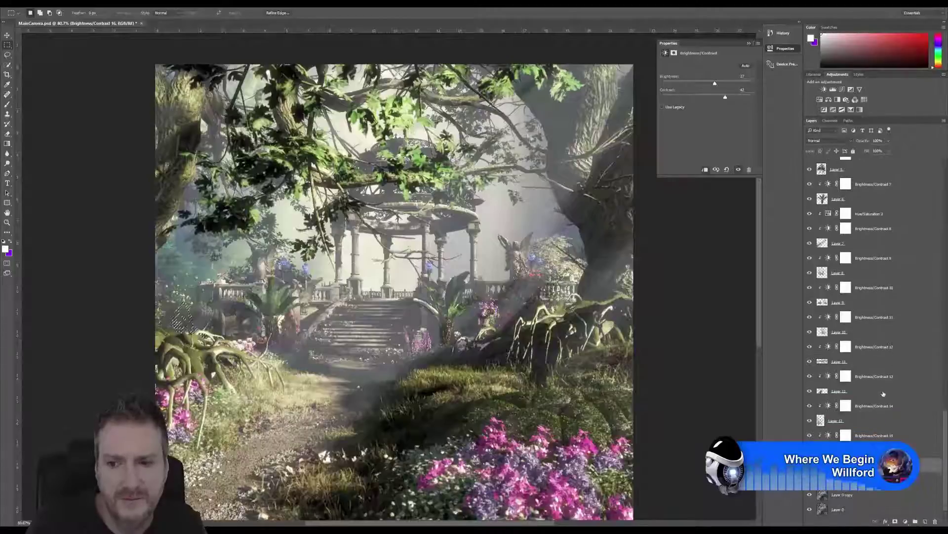
pyautogui.click(850, 496)
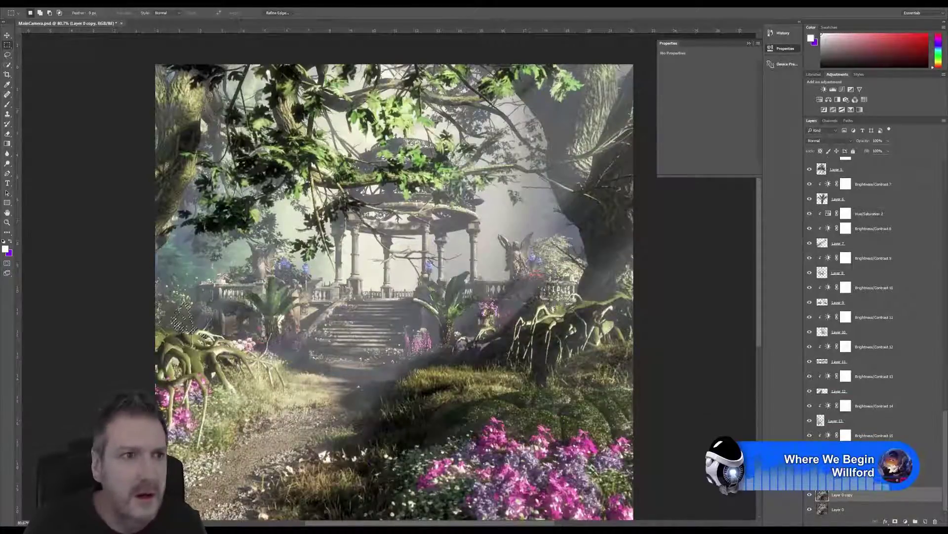
pyautogui.click(34, 3)
pyautogui.moveTo(114, 74)
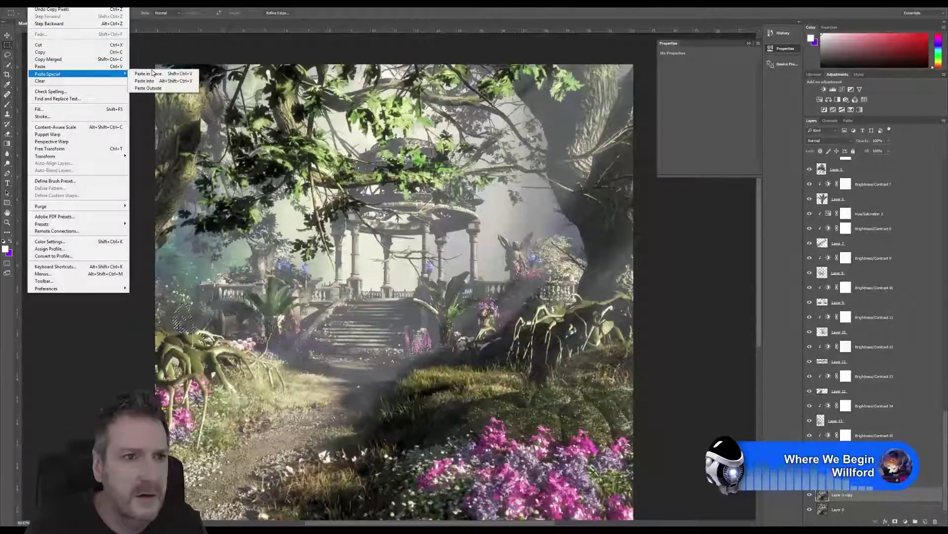
pyautogui.click(151, 75)
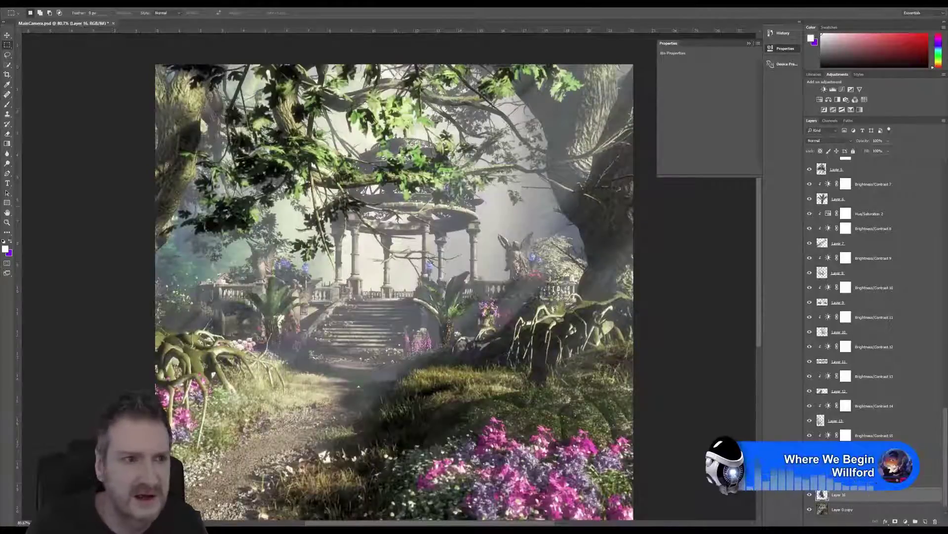
pyautogui.click(34, 3)
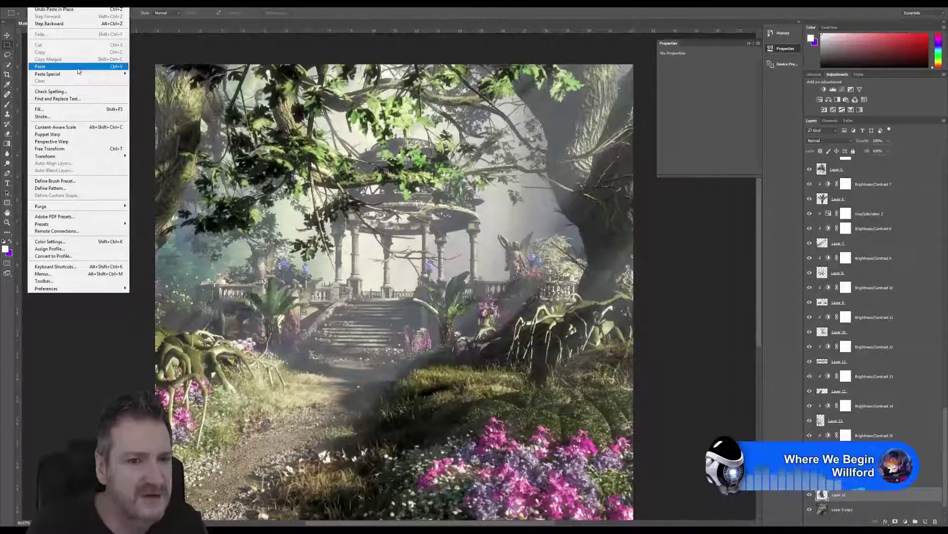
# Check the pasted small left shrub layer by hiding and showing it
pyautogui.moveTo(75, 78)
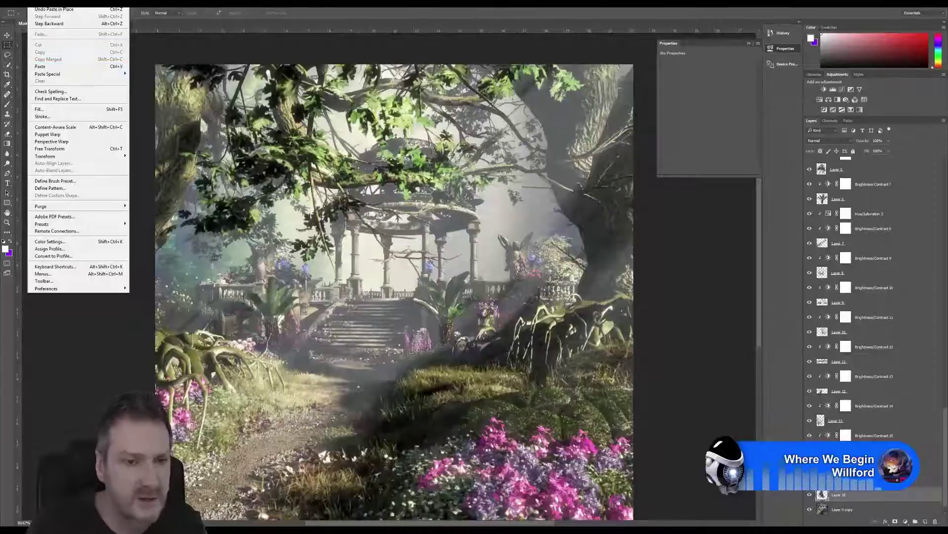
pyautogui.press('Escape')
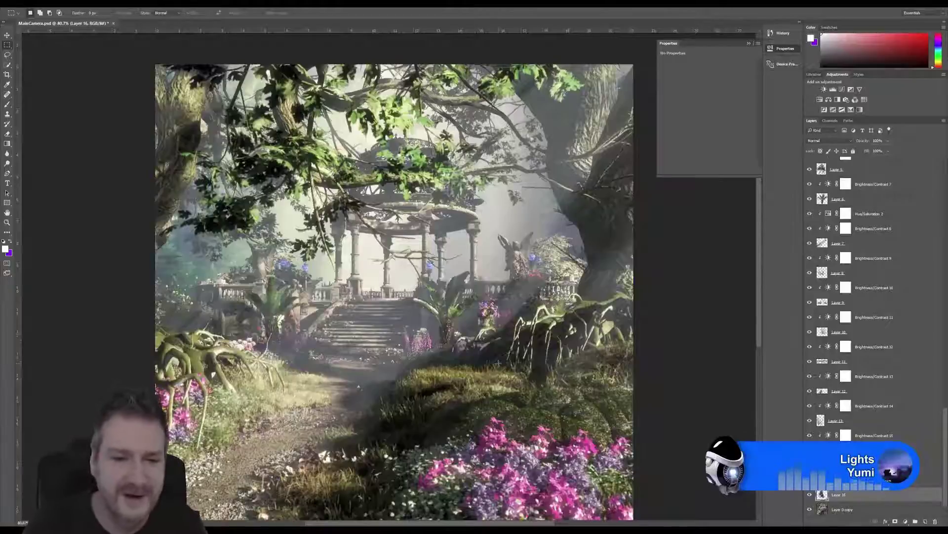
pyautogui.click(813, 497)
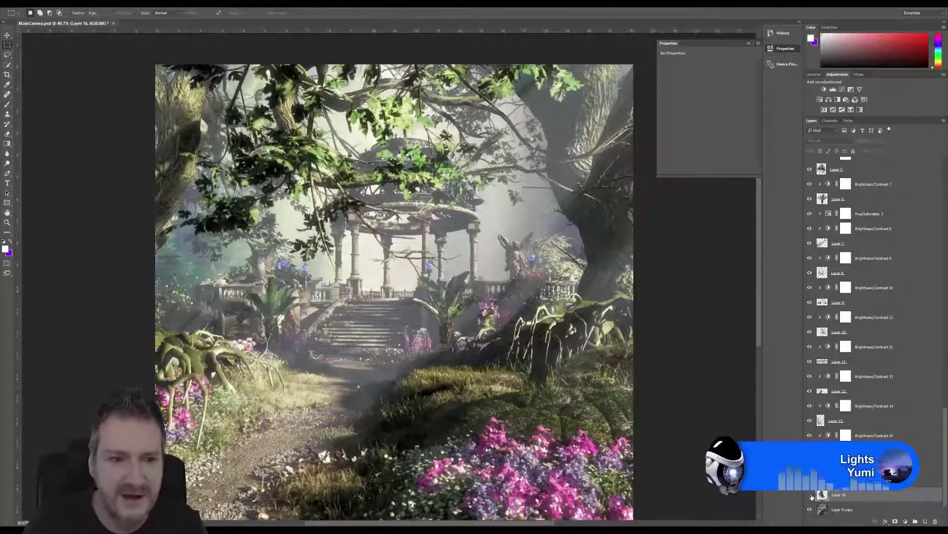
pyautogui.click(812, 496)
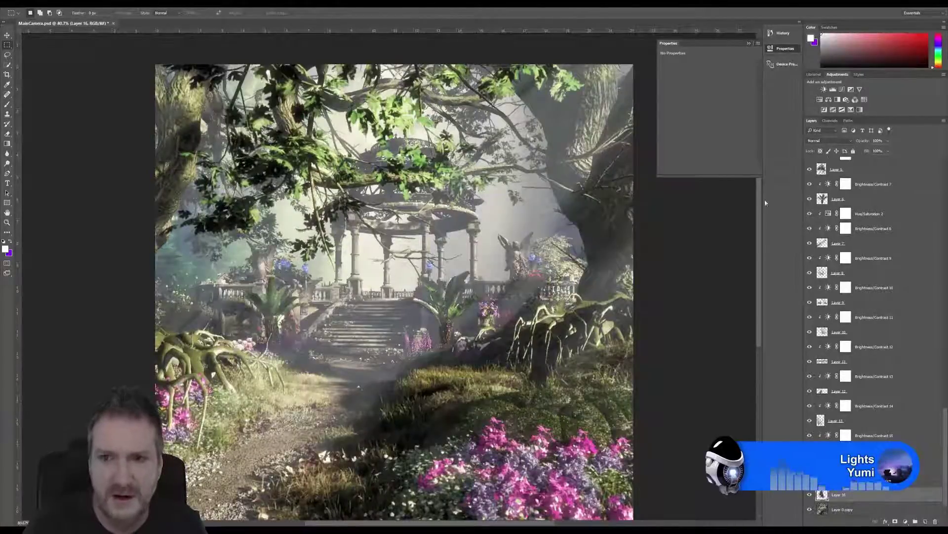
# Add a Brightness/Contrast adjustment clipped to the small left shrub layer, with brightness about 19 and contrast about 26
pyautogui.click(824, 89)
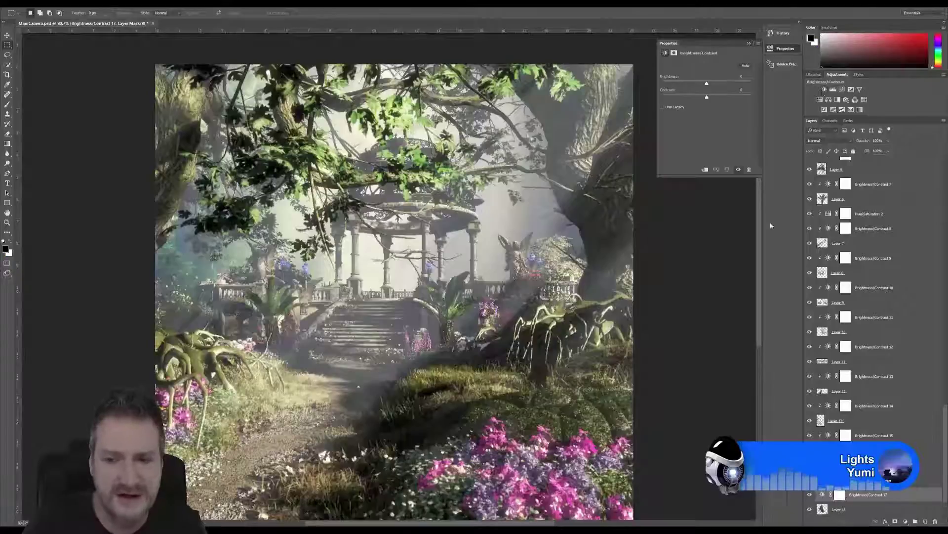
pyautogui.rightClick(868, 494)
pyautogui.click(870, 284)
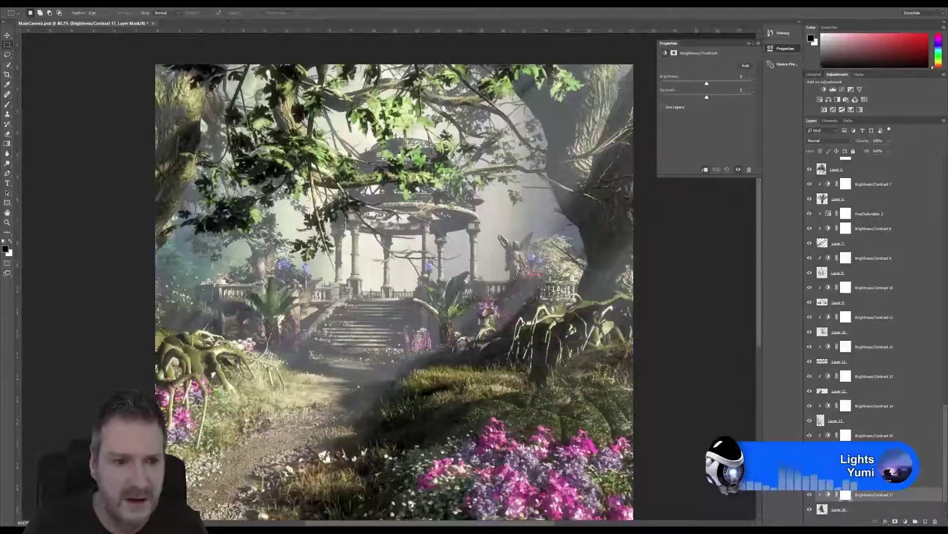
pyautogui.scroll(5, 192, 309)
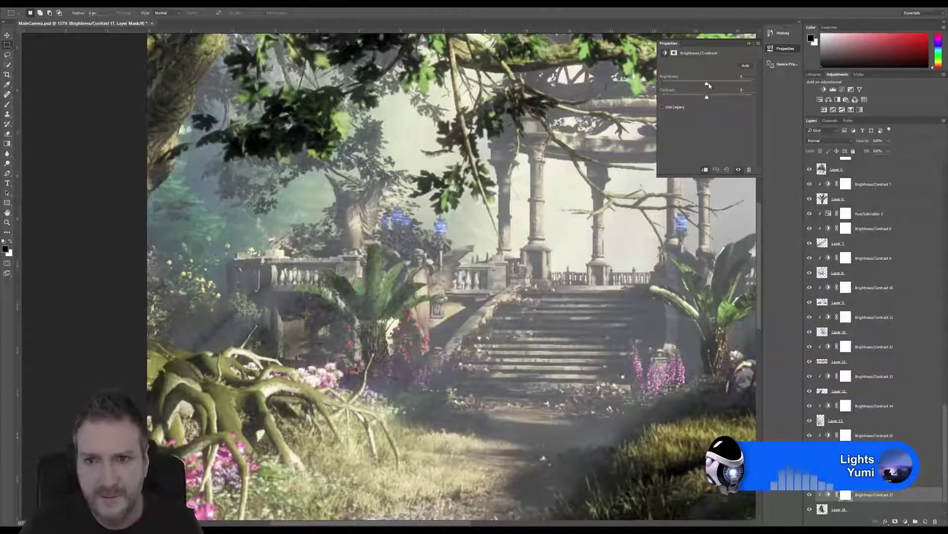
pyautogui.moveTo(707, 86); pyautogui.dragTo(708, 87)
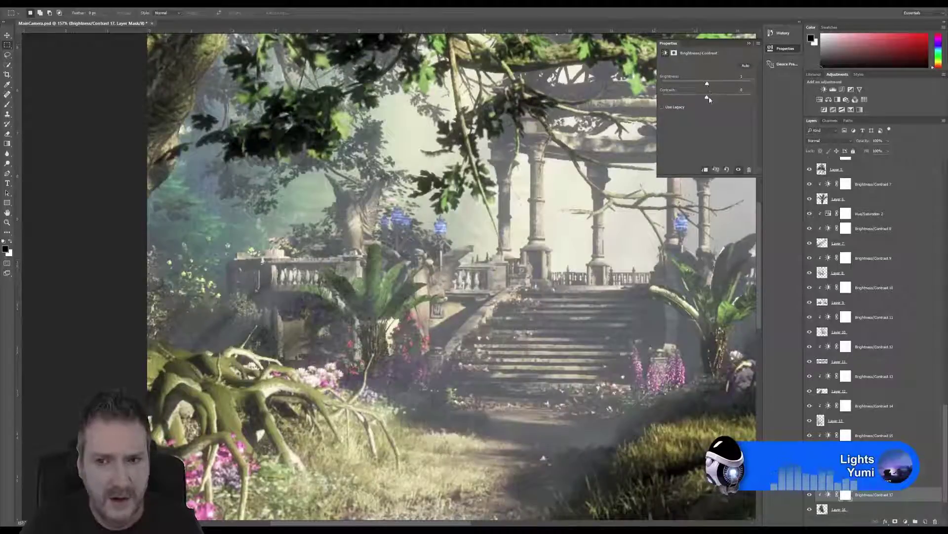
pyautogui.moveTo(707, 98)
pyautogui.mouseDown()
pyautogui.moveTo(698, 99)
pyautogui.moveTo(712, 99)
pyautogui.moveTo(709, 86)
pyautogui.moveTo(716, 98)
pyautogui.mouseUp()
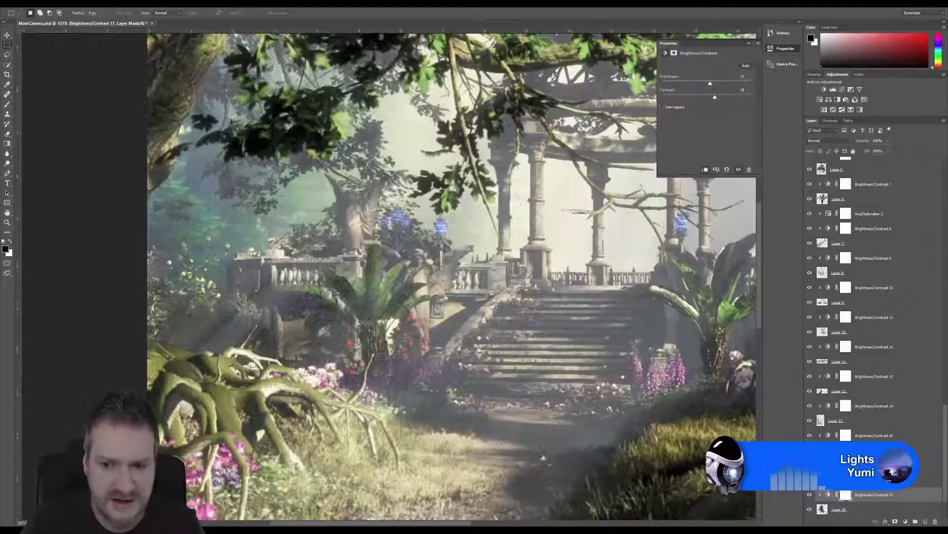
pyautogui.click(810, 495)
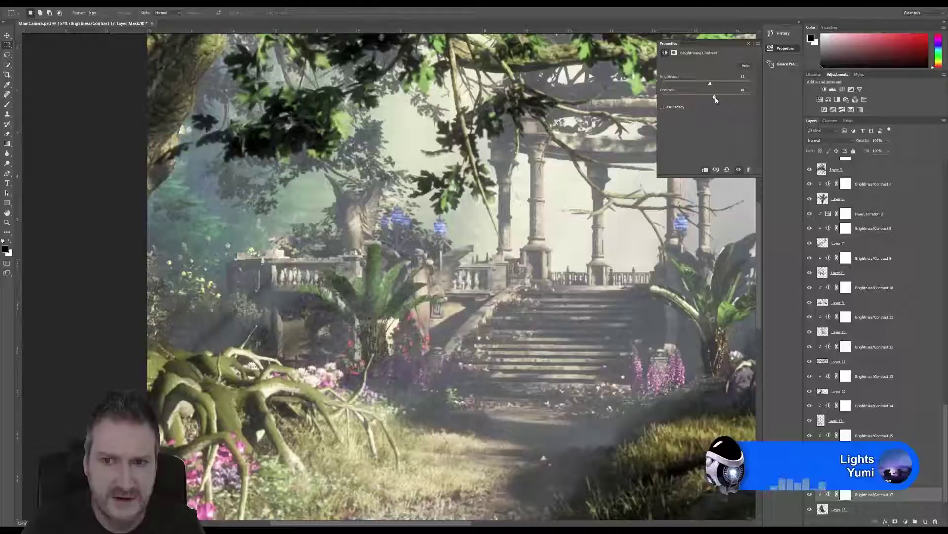
pyautogui.moveTo(716, 98); pyautogui.dragTo(713, 85)
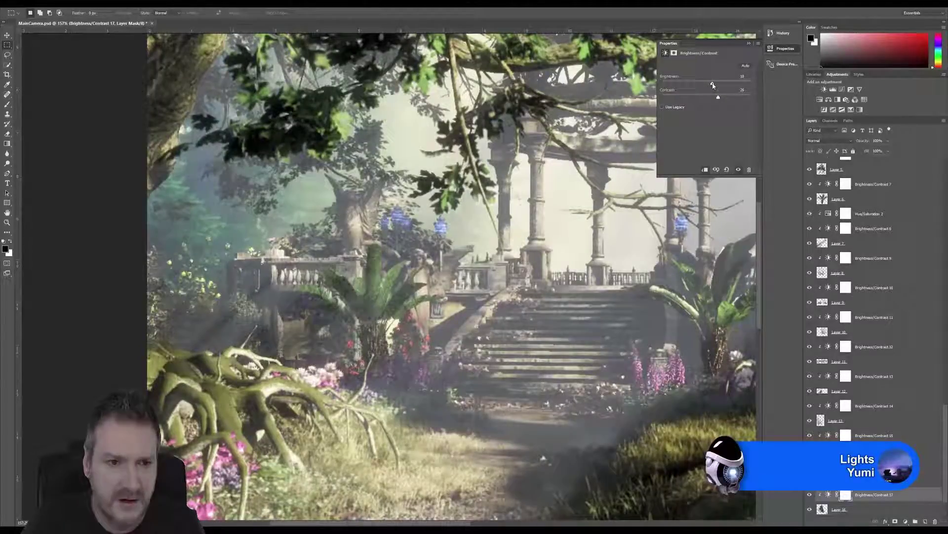
# Compare the small left shrub up close with and without its Brightness/Contrast adjustment, and return to the full image
pyautogui.click(810, 495)
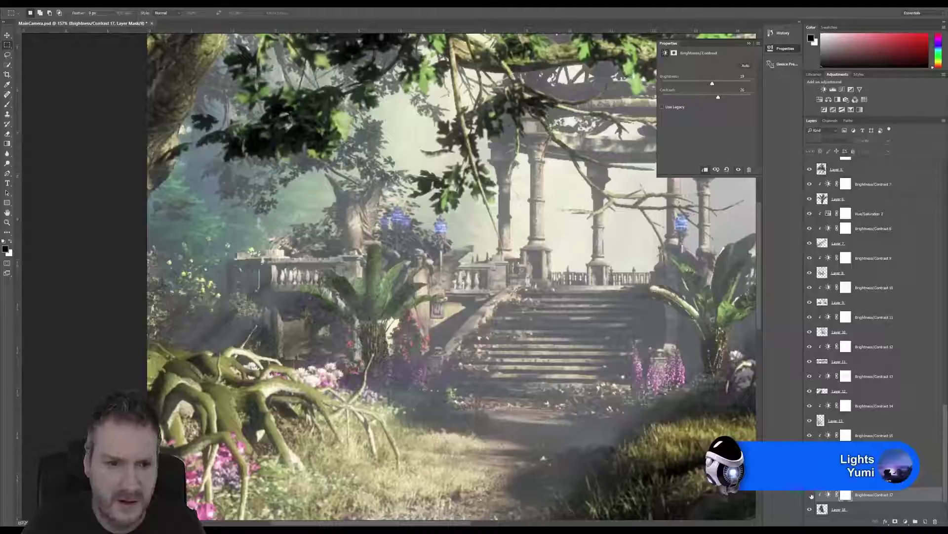
pyautogui.click(811, 495)
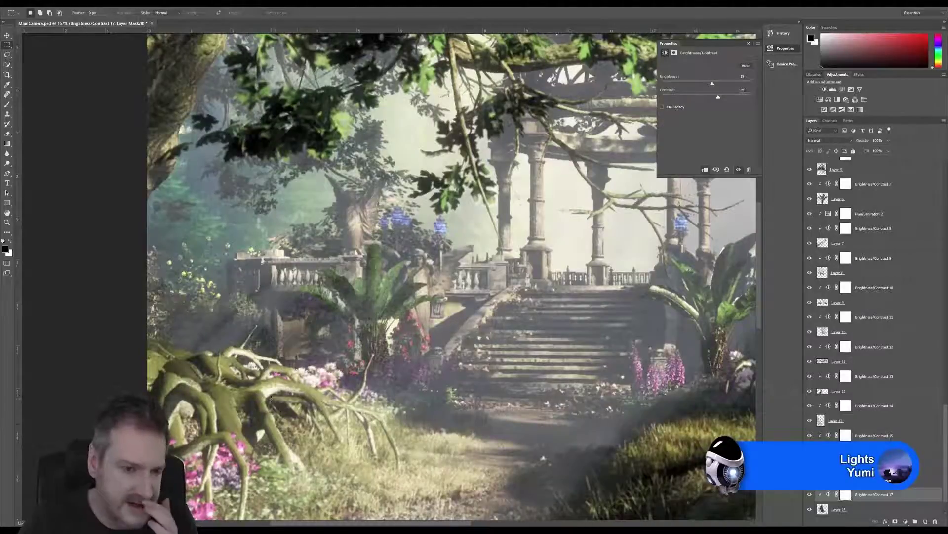
pyautogui.scroll(3, 200, 325)
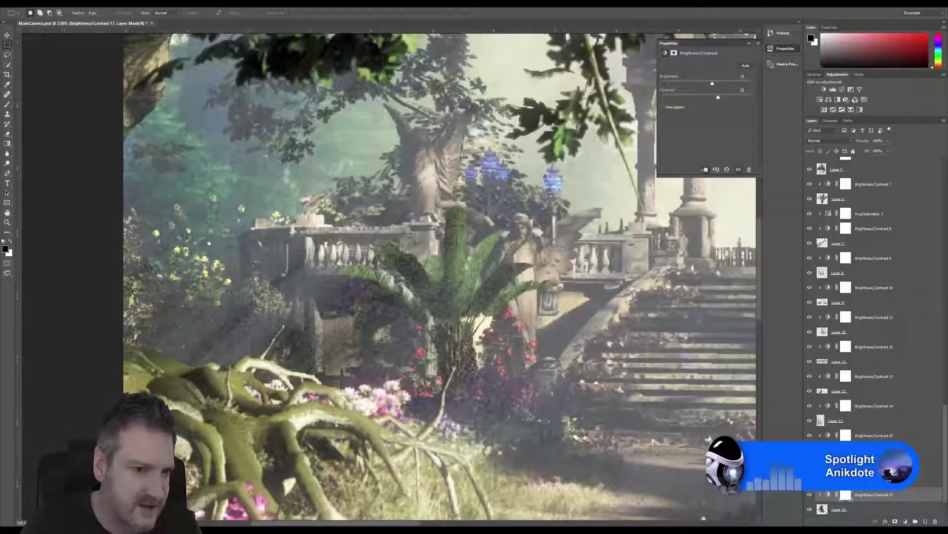
pyautogui.click(810, 495)
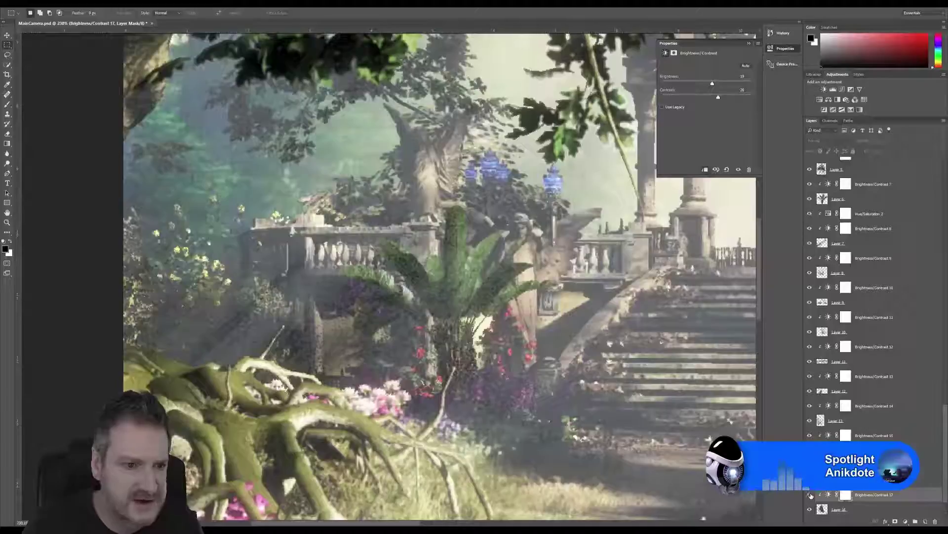
pyautogui.click(810, 495)
pyautogui.click(810, 495)
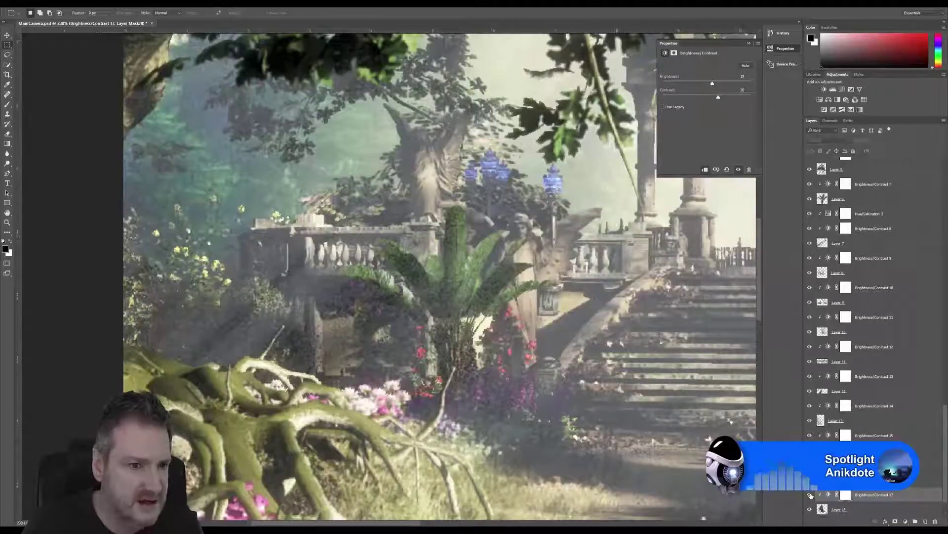
pyautogui.click(810, 495)
pyautogui.keyDown('alt'); pyautogui.scroll(-6, 479, 368); pyautogui.keyUp('alt')
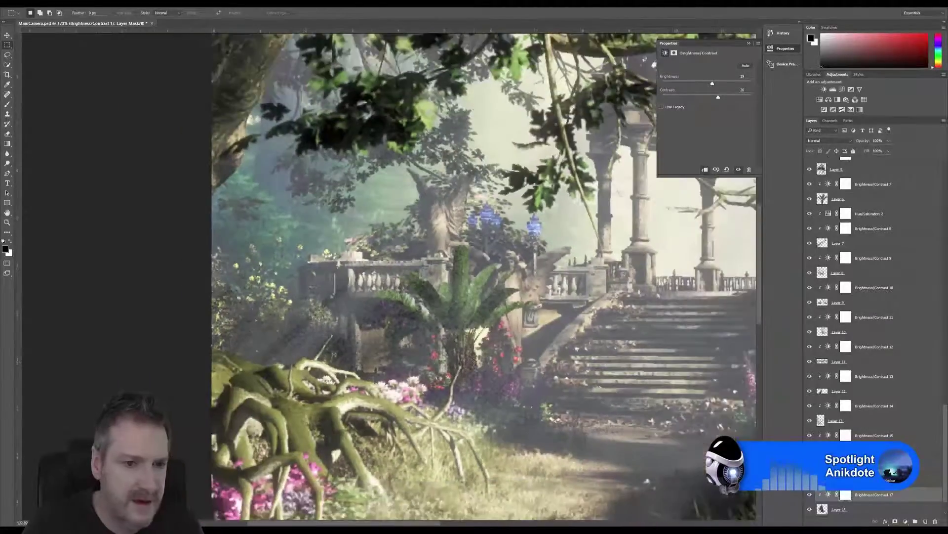
pyautogui.hotkey('ctrl', '0')
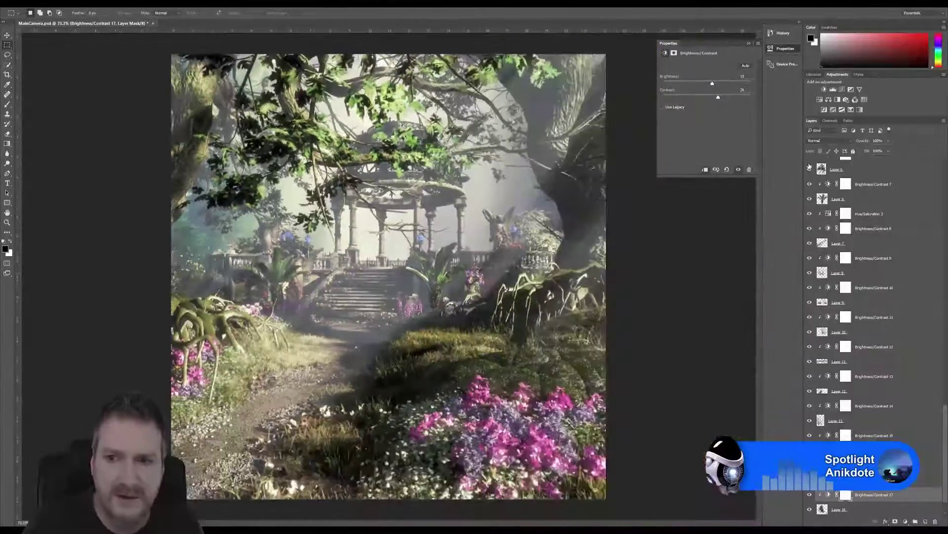
# Examine the left rose flower, left and right juniper and SmlShrubRight mask channels, and restore the RGB composite
pyautogui.click(830, 121)
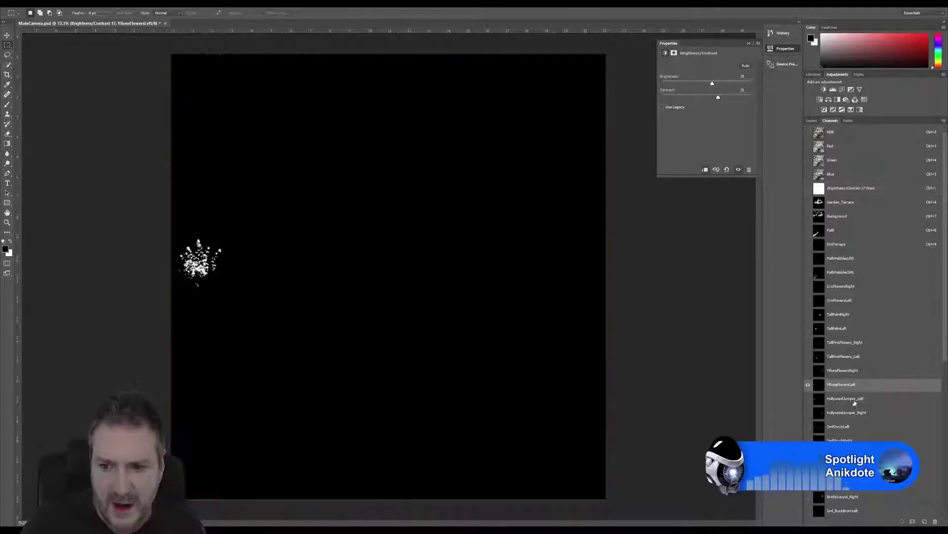
pyautogui.click(861, 385)
pyautogui.click(852, 401)
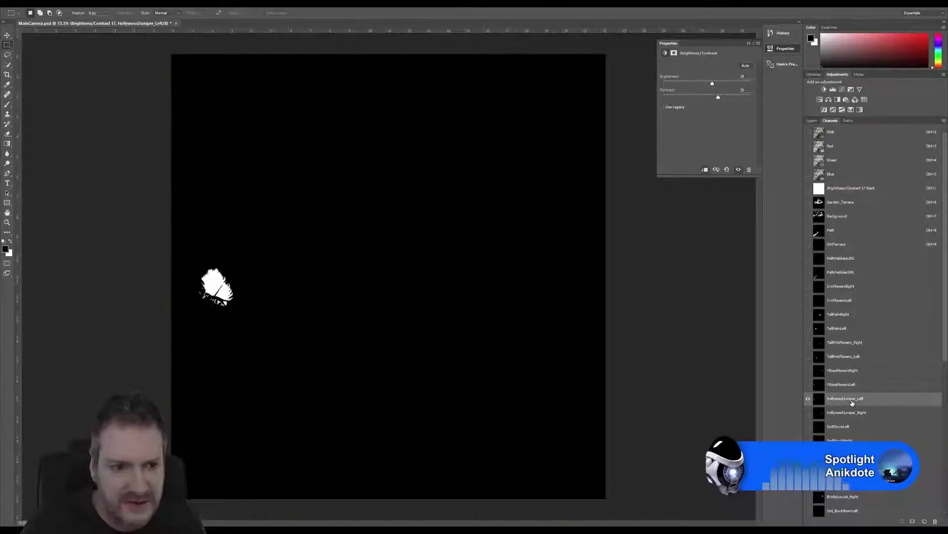
pyautogui.click(859, 413)
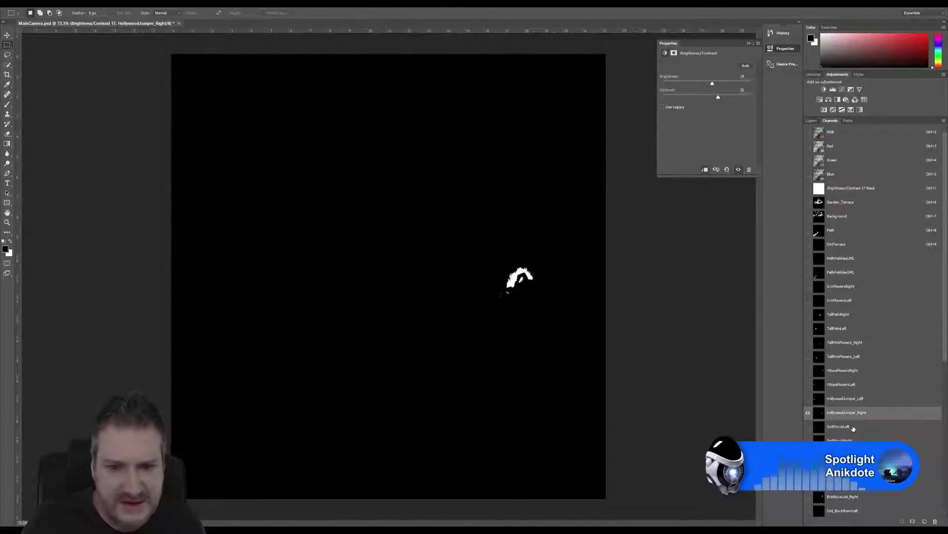
pyautogui.click(855, 439)
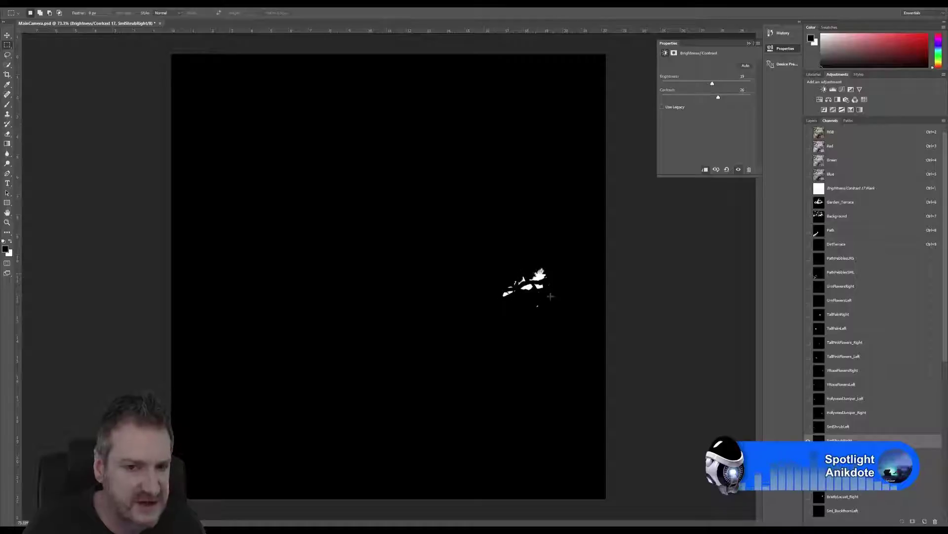
pyautogui.click(854, 142)
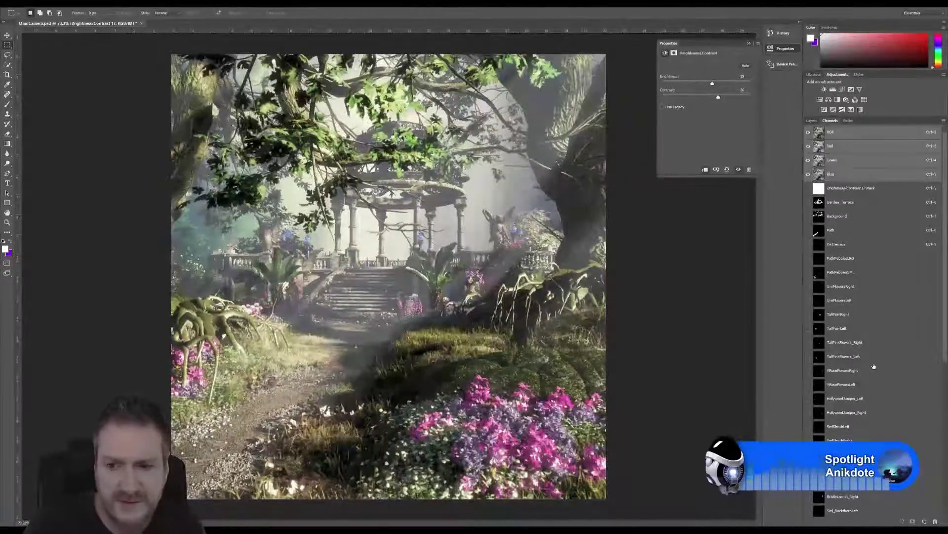
# Look through the small shrub, buckthorn and locust mask channels for another element to correct, and return to the RGB composite
pyautogui.click(842, 427)
pyautogui.click(842, 440)
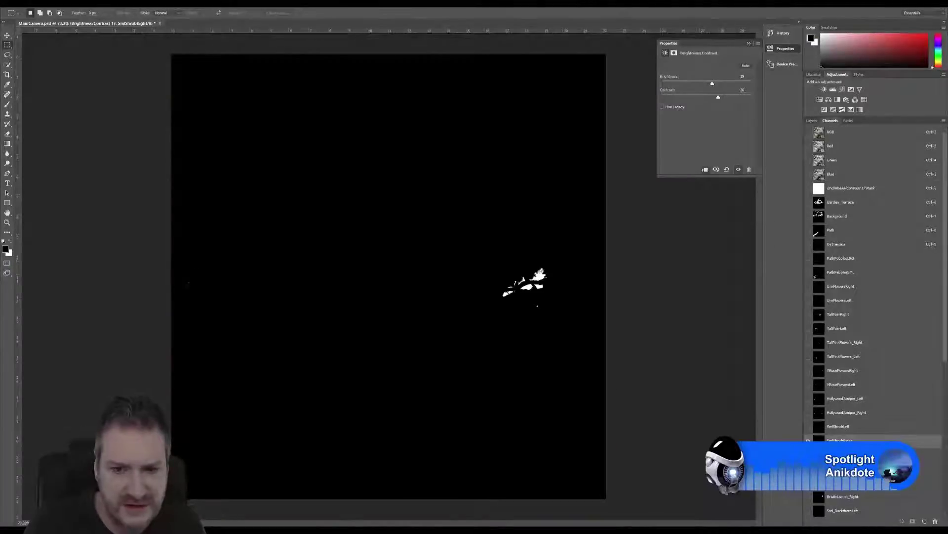
pyautogui.click(842, 454)
pyautogui.click(842, 468)
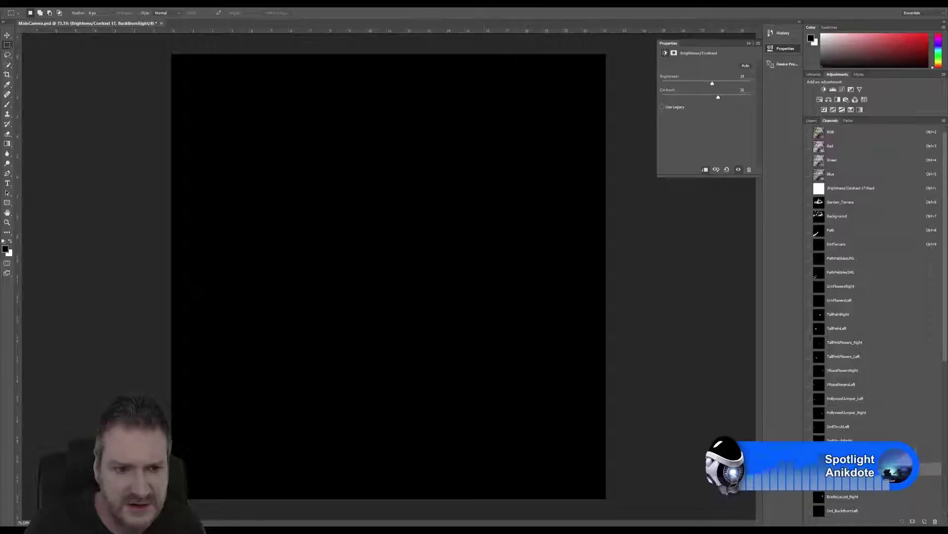
pyautogui.click(842, 483)
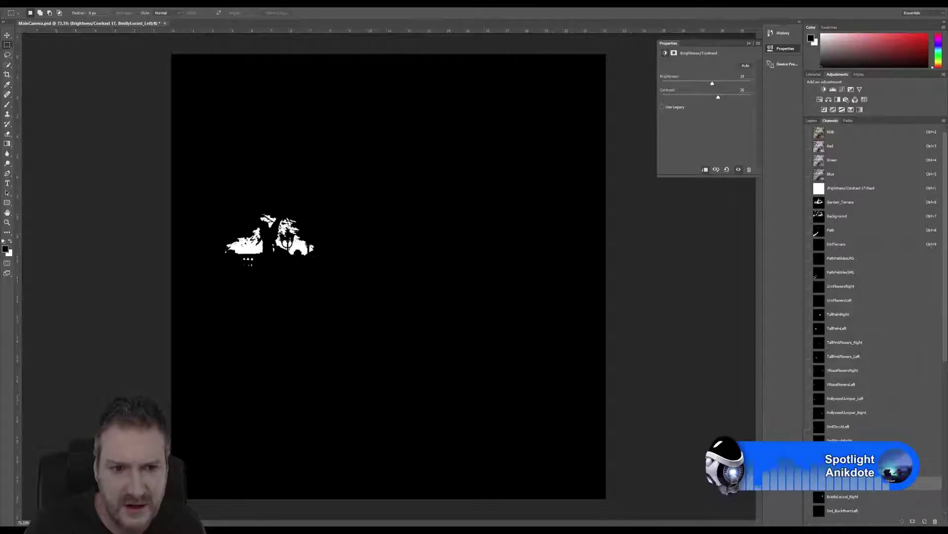
pyautogui.scroll(-3, 849, 417)
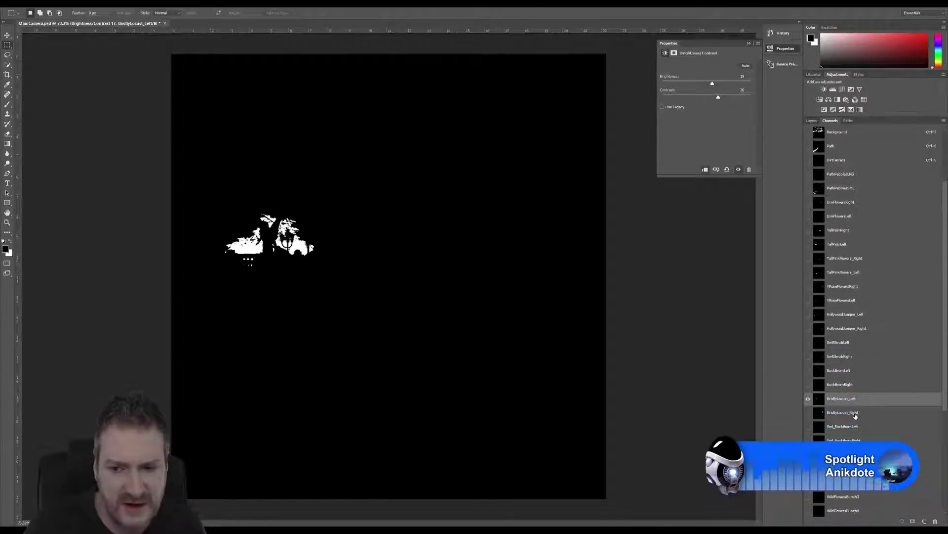
pyautogui.click(854, 416)
pyautogui.click(854, 426)
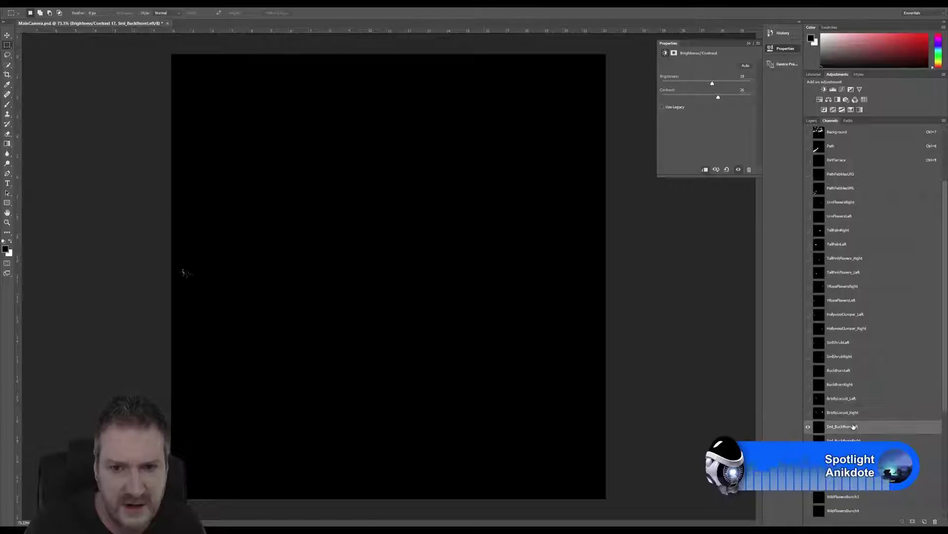
pyautogui.click(854, 439)
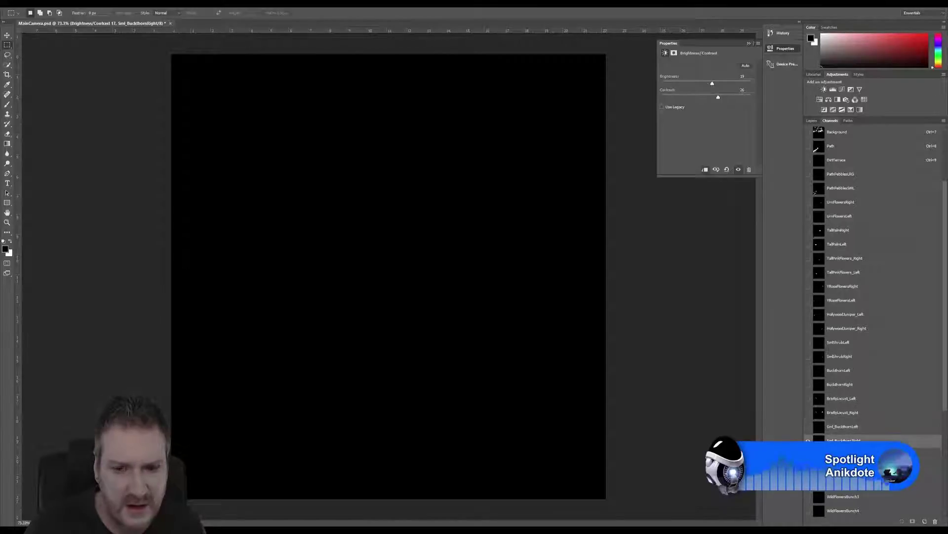
pyautogui.click(854, 454)
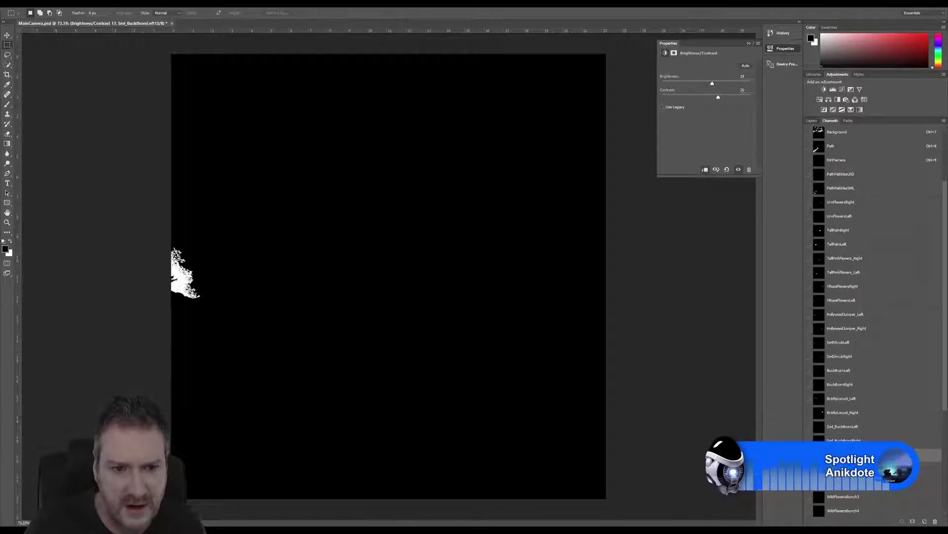
pyautogui.scroll(3, 892, 291)
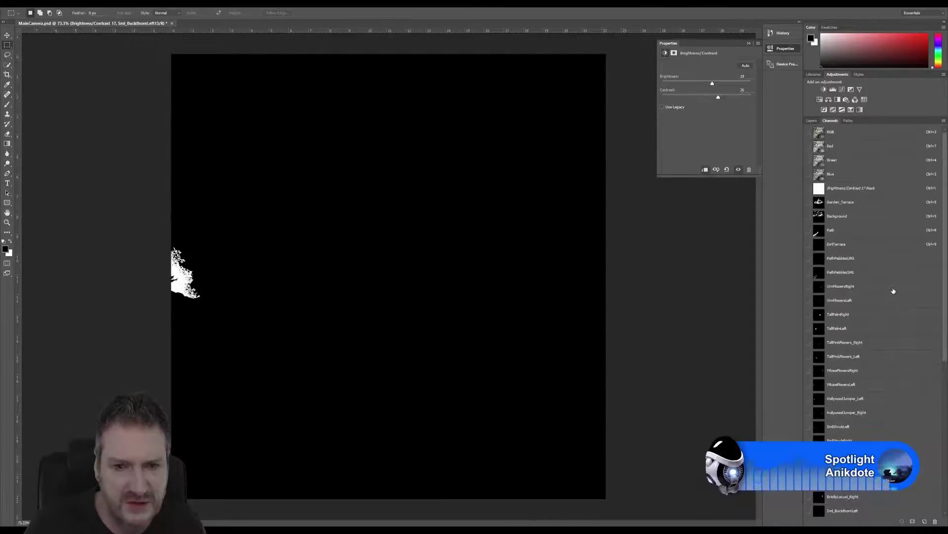
pyautogui.click(860, 132)
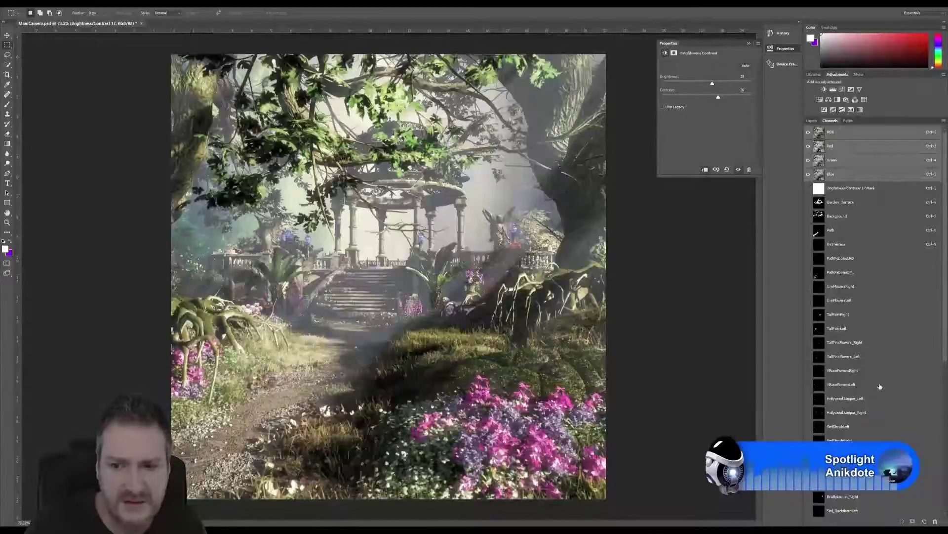
# Load the Sml_BuckthornLeft13 mask channel as a selection
pyautogui.scroll(-5, 880, 387)
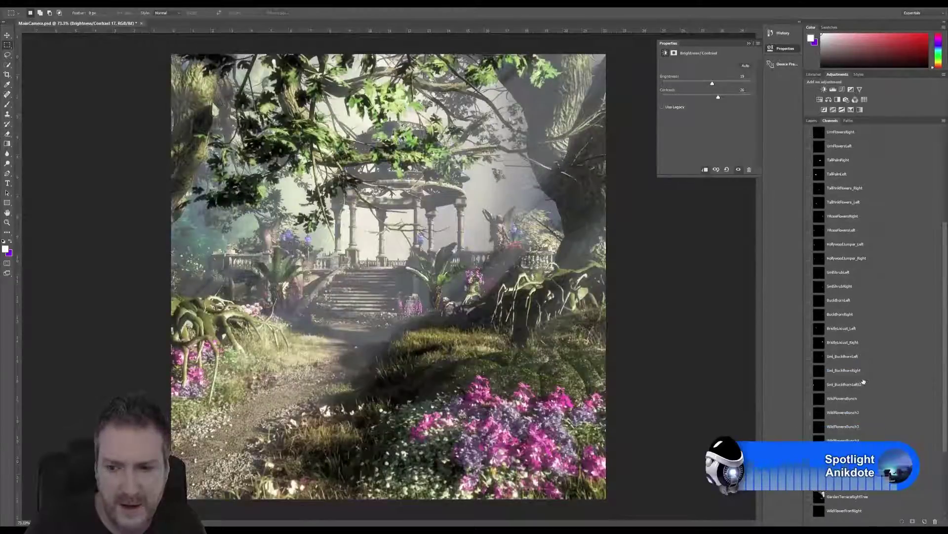
pyautogui.click(856, 387)
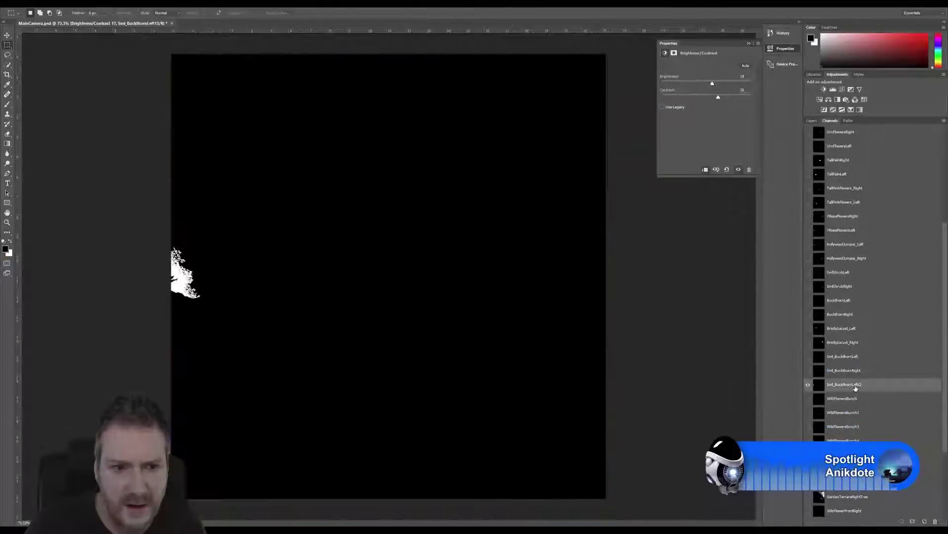
pyautogui.click(903, 521)
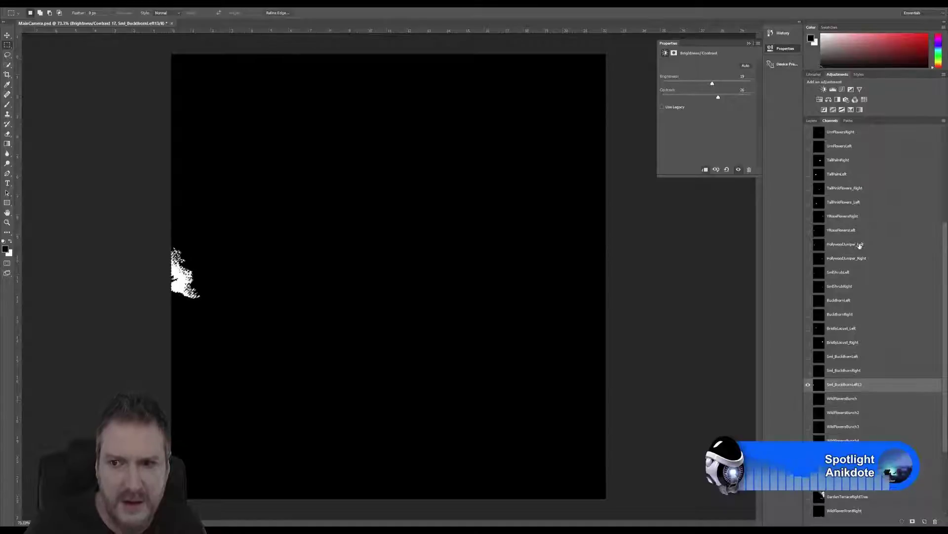
# Restore the RGB composite, copy the selected small buckthorn pixels from Layer 0 copy and paste them in place on a new layer
pyautogui.scroll(5, 857, 222)
pyautogui.click(852, 133)
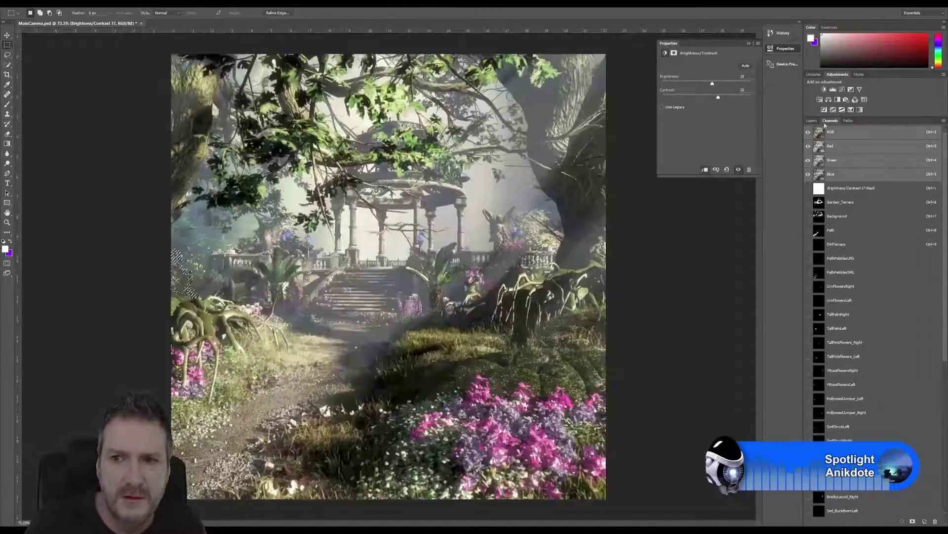
pyautogui.click(812, 121)
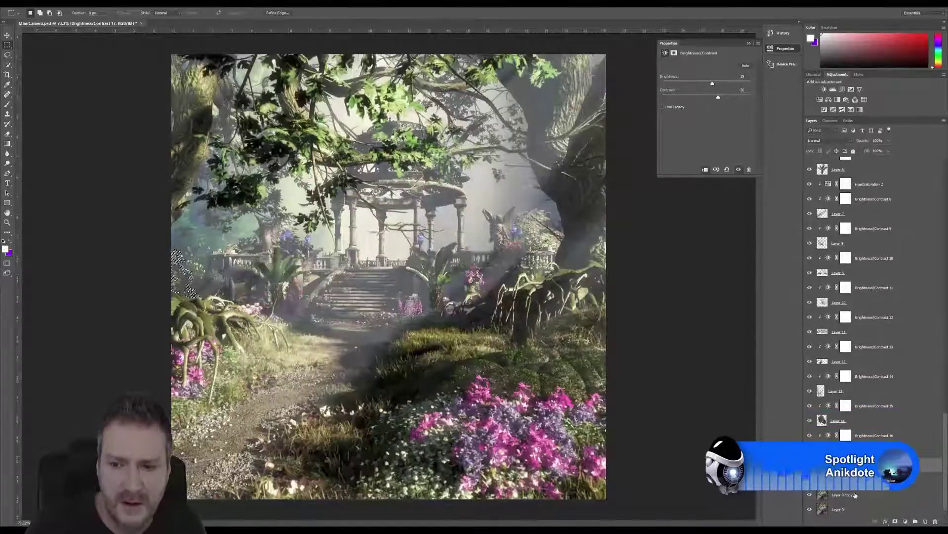
pyautogui.click(856, 494)
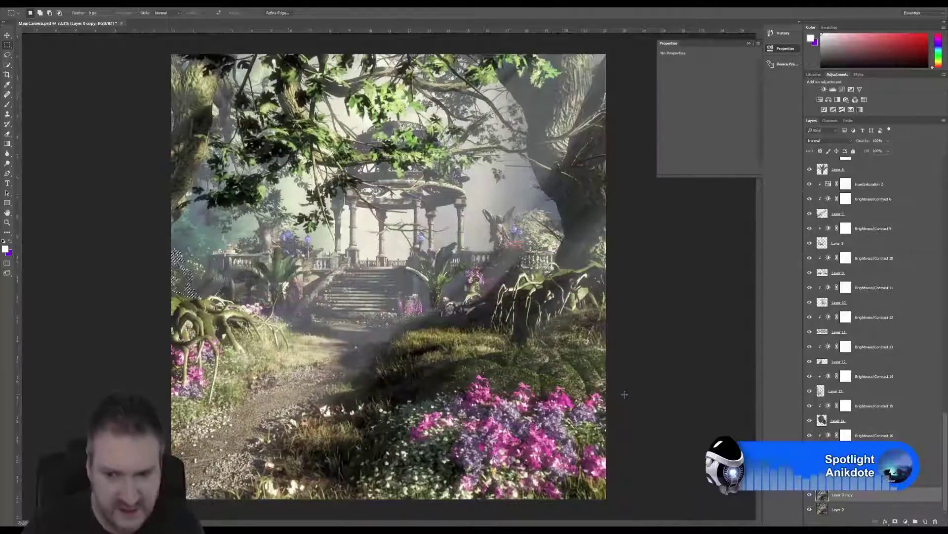
pyautogui.hotkey('ctrl', 's')
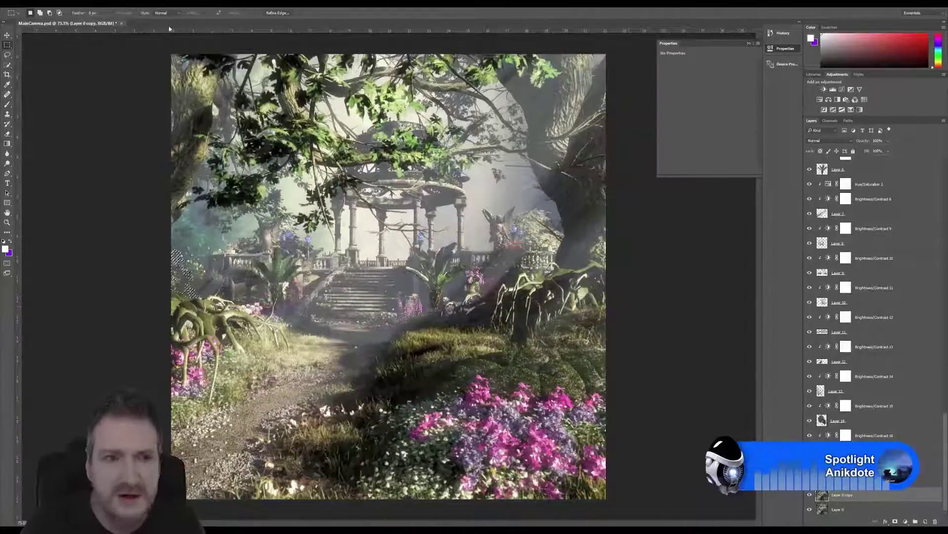
pyautogui.click(25, 8)
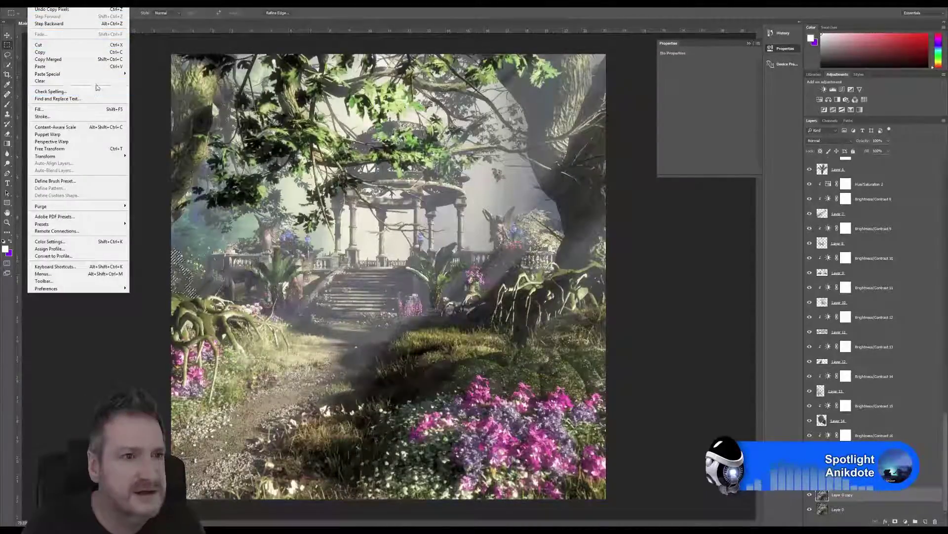
pyautogui.moveTo(115, 74)
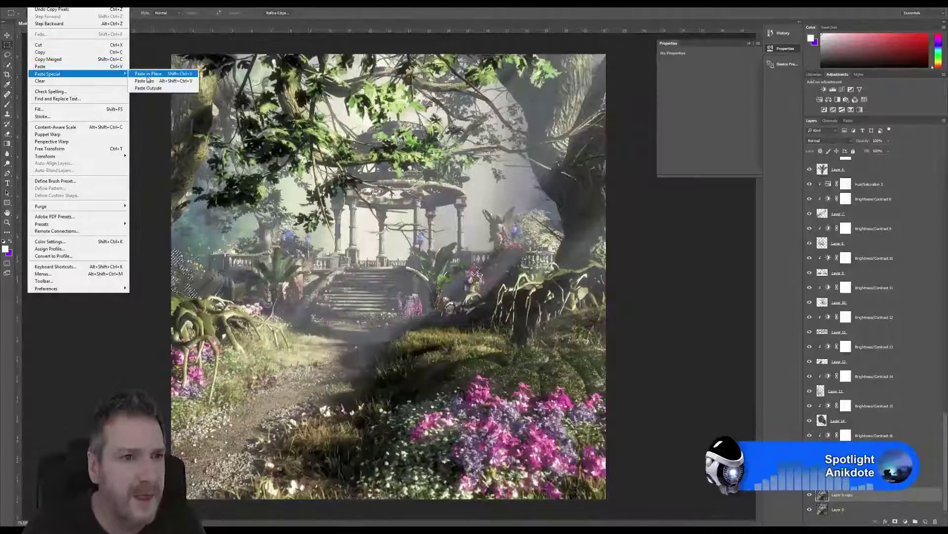
pyautogui.click(147, 75)
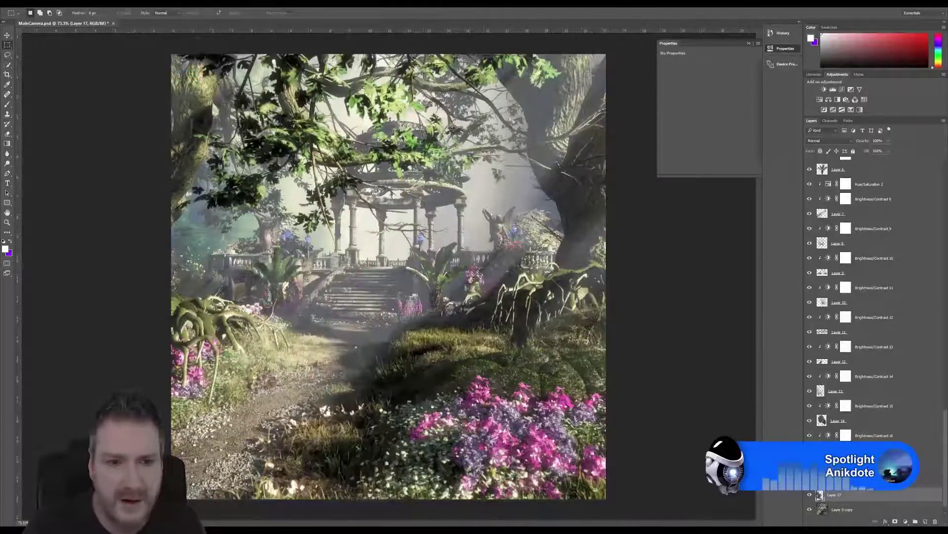
# Add a Brightness/Contrast adjustment clipped to the pasted buckthorn layer, with brightness 26 and contrast 63
pyautogui.scroll(3, 196, 232)
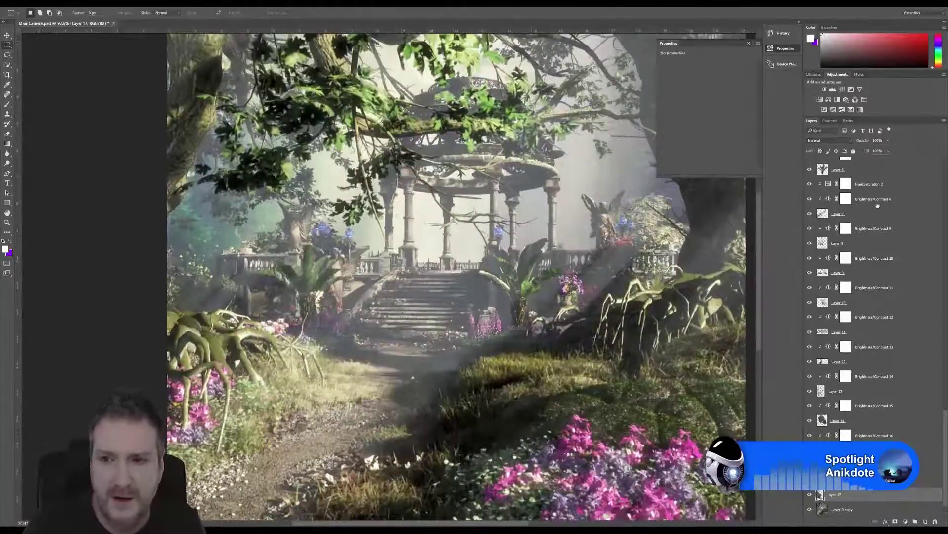
pyautogui.click(823, 89)
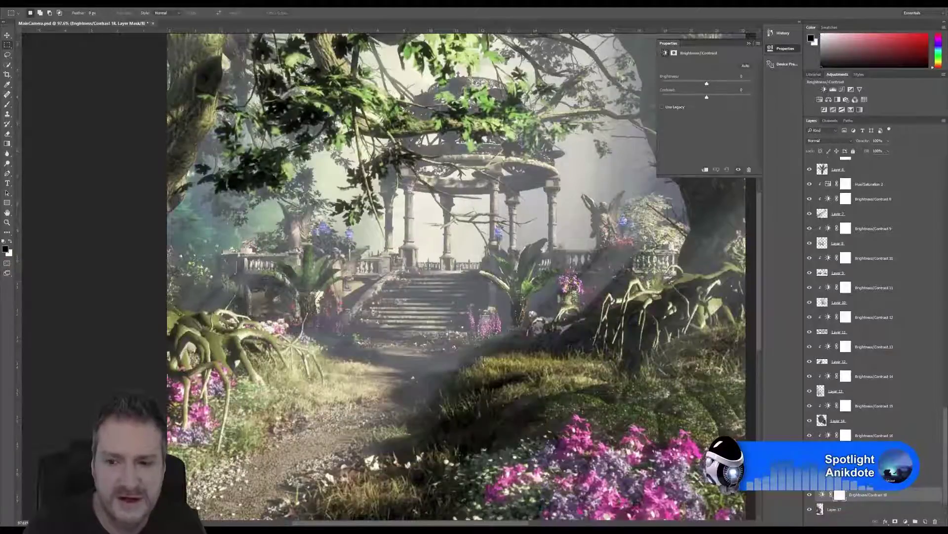
pyautogui.rightClick(842, 494)
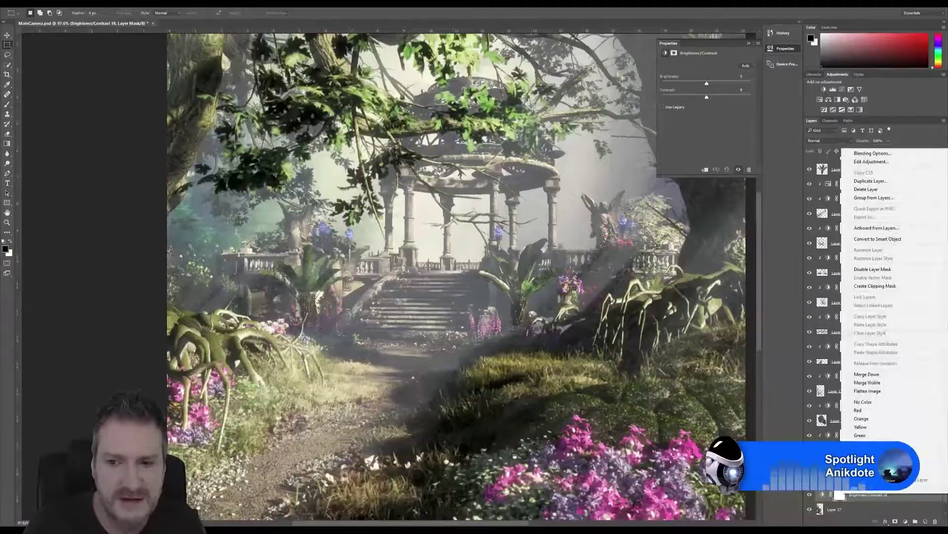
pyautogui.click(884, 291)
pyautogui.moveTo(707, 84)
pyautogui.mouseDown()
pyautogui.moveTo(716, 86)
pyautogui.moveTo(697, 99)
pyautogui.moveTo(725, 97)
pyautogui.moveTo(715, 84)
pyautogui.mouseUp()
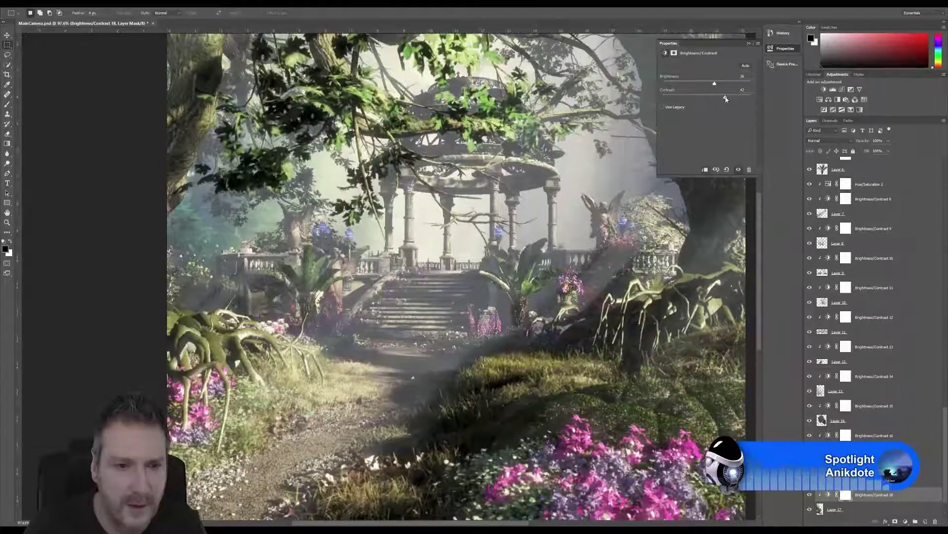
pyautogui.moveTo(726, 99); pyautogui.dragTo(736, 100)
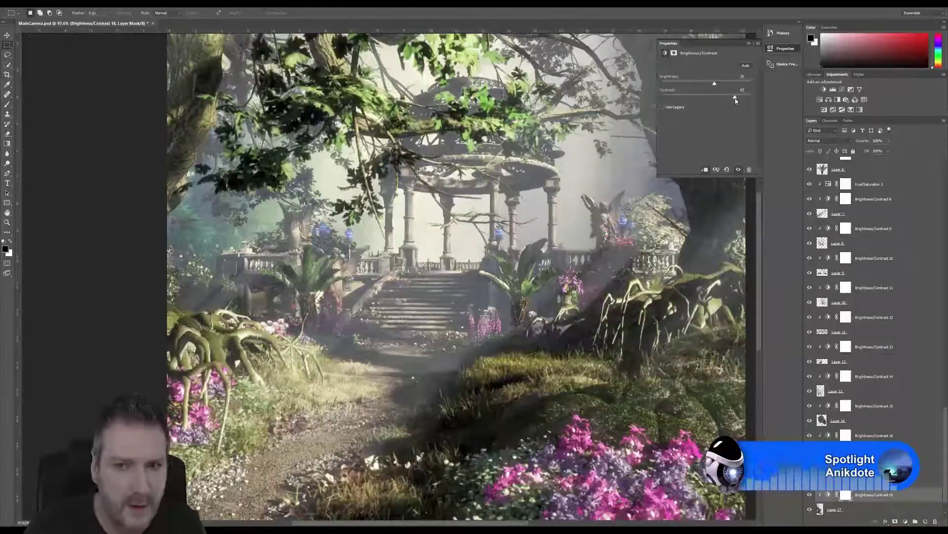
# Compare the small left buckthorn up close with and without its Brightness/Contrast adjustment, and return to the full image
pyautogui.click(810, 494)
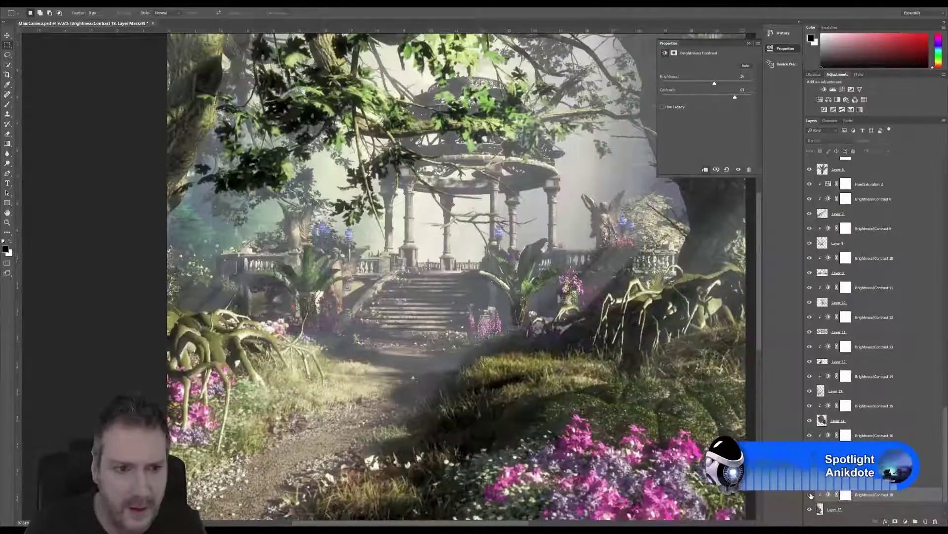
pyautogui.click(810, 495)
pyautogui.scroll(1, 183, 299)
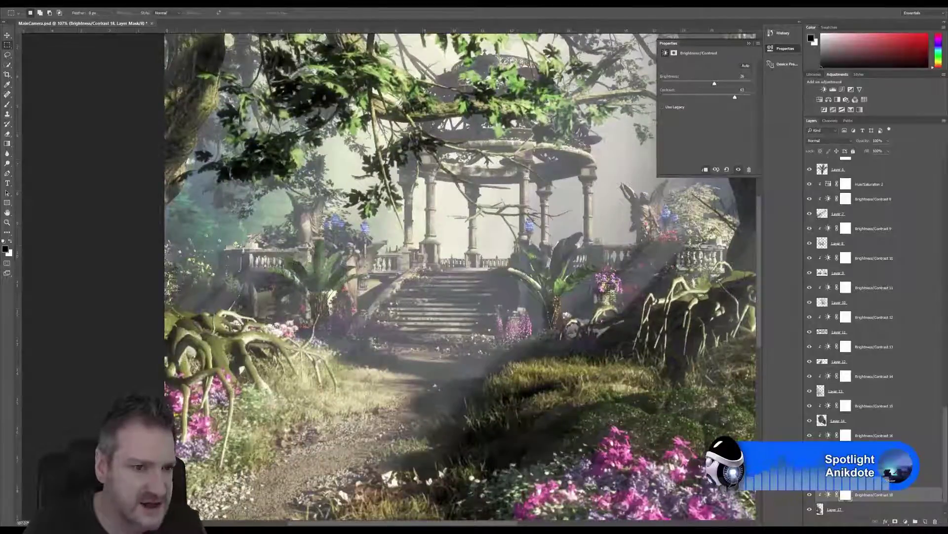
pyautogui.click(809, 494)
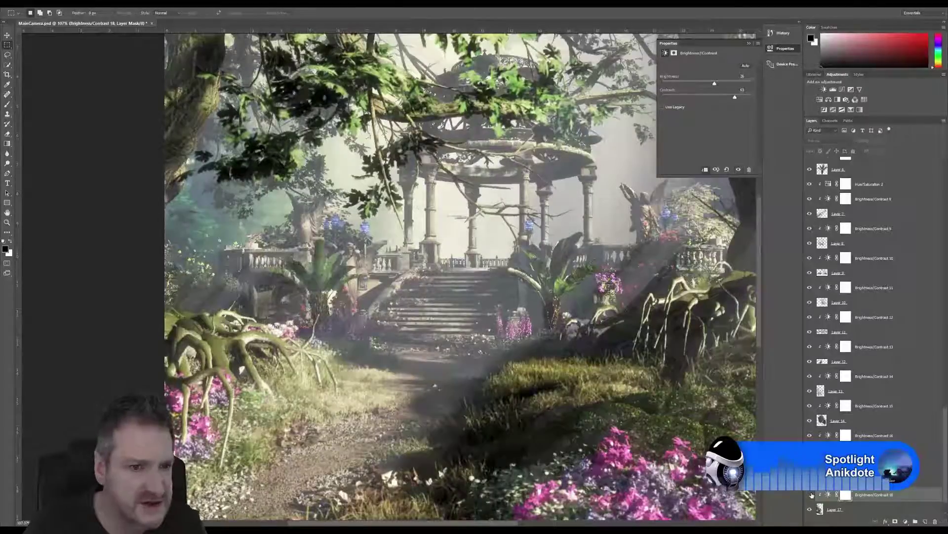
pyautogui.click(810, 494)
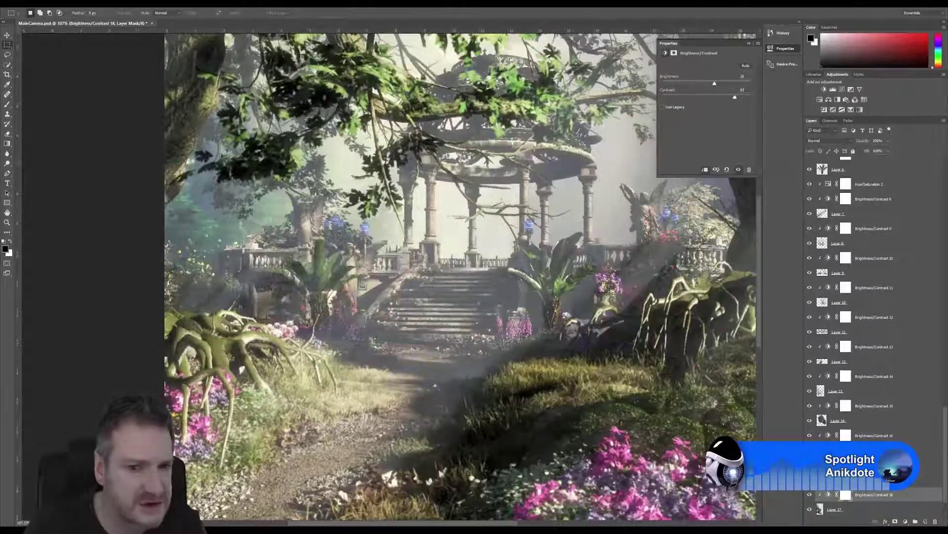
pyautogui.hotkey('ctrl', '0')
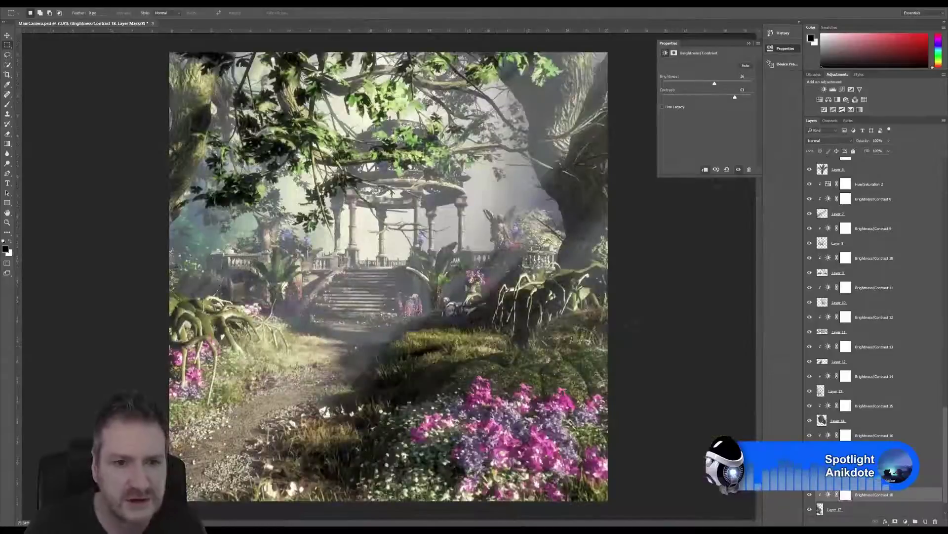
# Look through the right shrub, buckthorn, locust and wildflower bunch mask channels for another element to correct
pyautogui.click(830, 121)
pyautogui.scroll(-5, 867, 234)
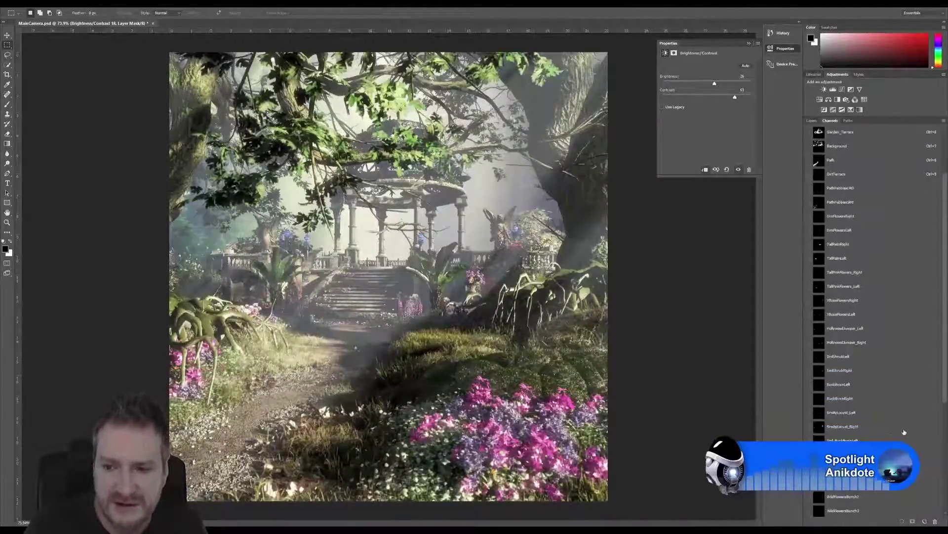
pyautogui.click(849, 370)
pyautogui.click(853, 402)
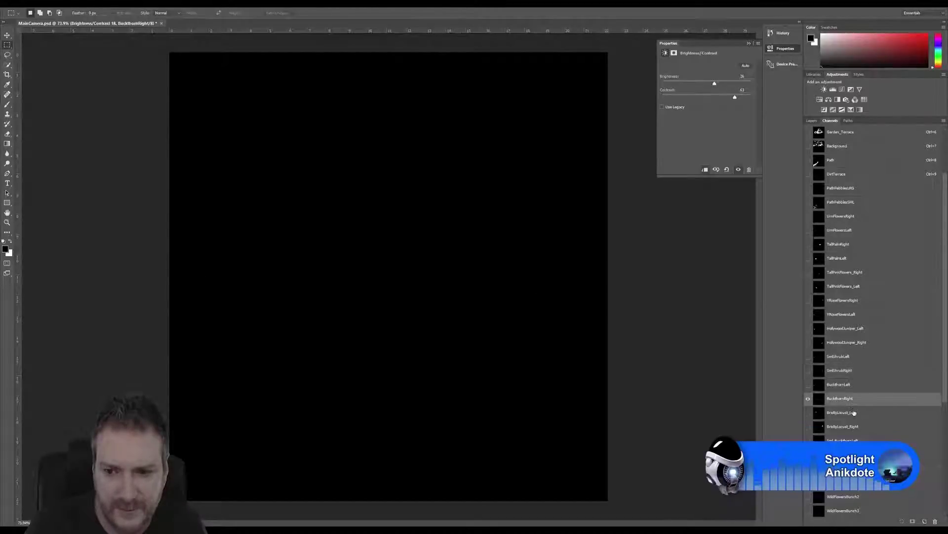
pyautogui.click(845, 412)
pyautogui.click(846, 426)
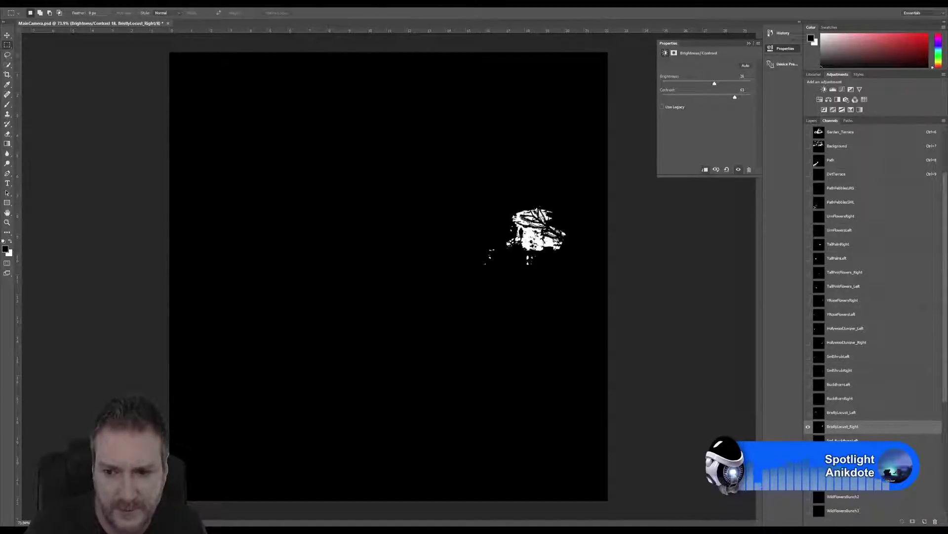
pyautogui.click(862, 469)
pyautogui.scroll(-4, 879, 425)
pyautogui.click(867, 426)
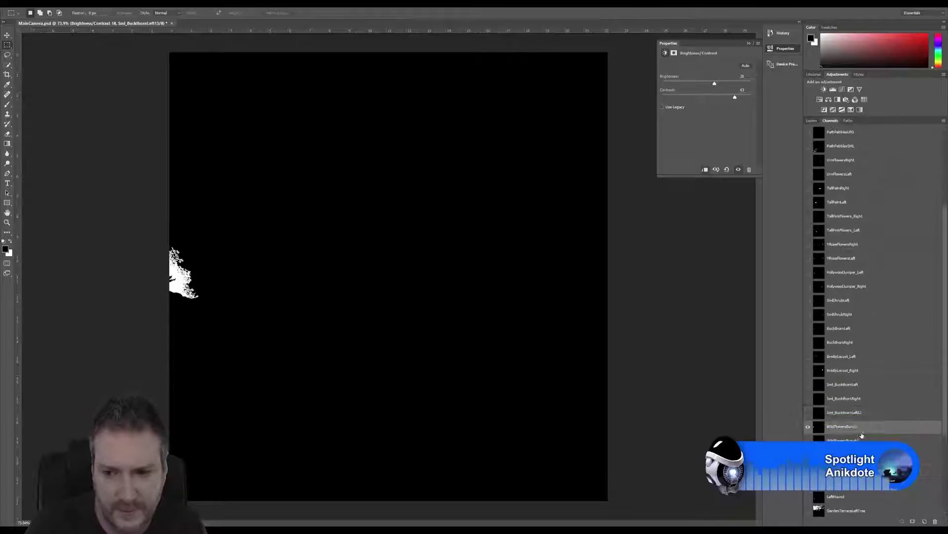
pyautogui.click(865, 440)
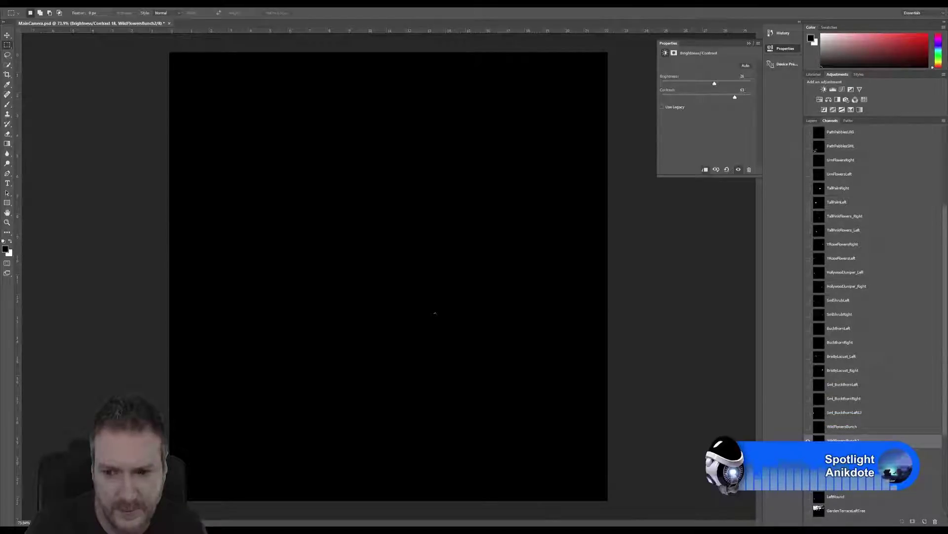
pyautogui.click(866, 454)
pyautogui.click(866, 468)
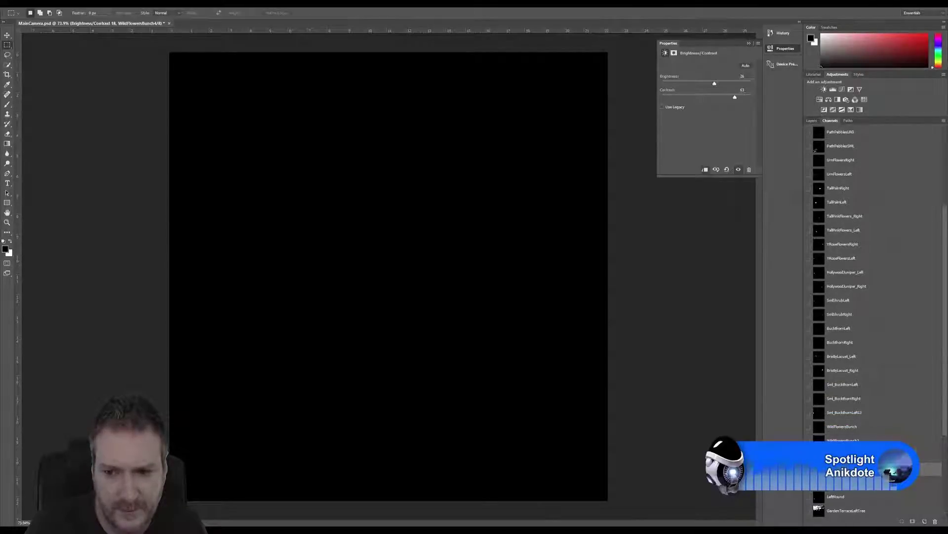
# Examine the RightMound, LeftMound, GardenTerraceLeftTree and GardenTerraceRightTree mask channels
pyautogui.click(865, 482)
pyautogui.scroll(-4, 866, 479)
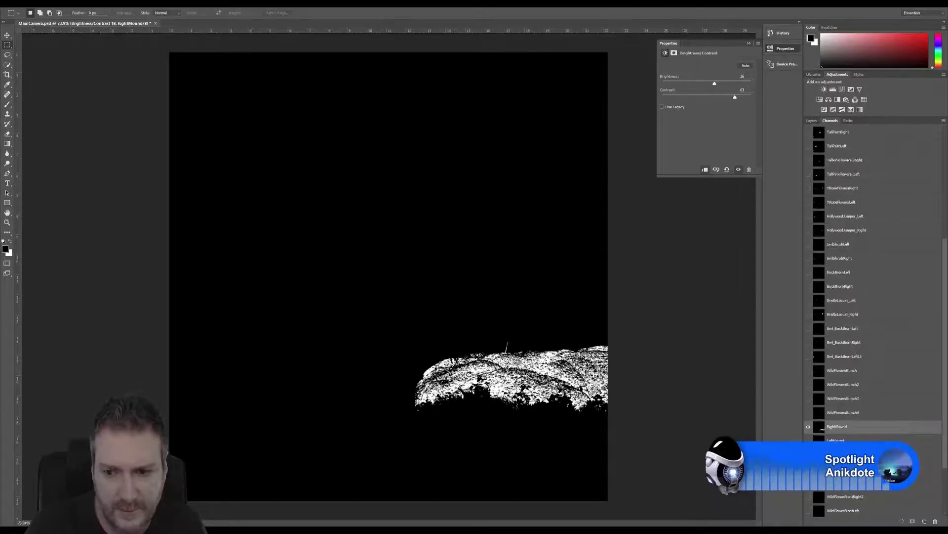
pyautogui.click(866, 440)
pyautogui.scroll(-2, 865, 440)
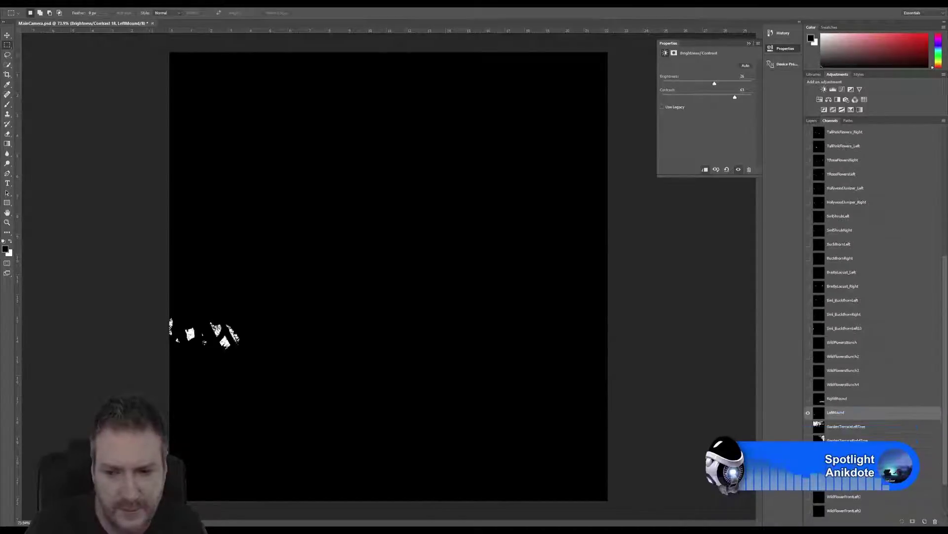
pyautogui.click(858, 427)
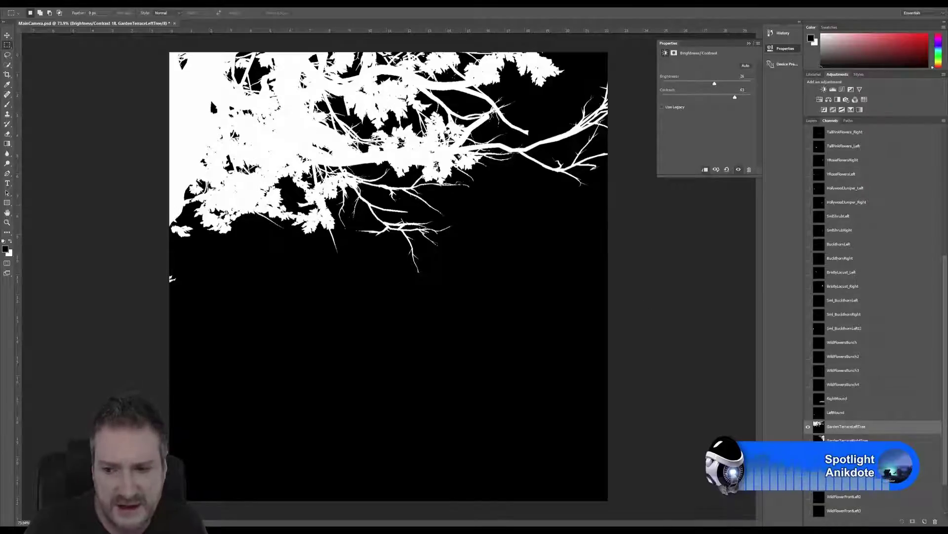
pyautogui.click(854, 439)
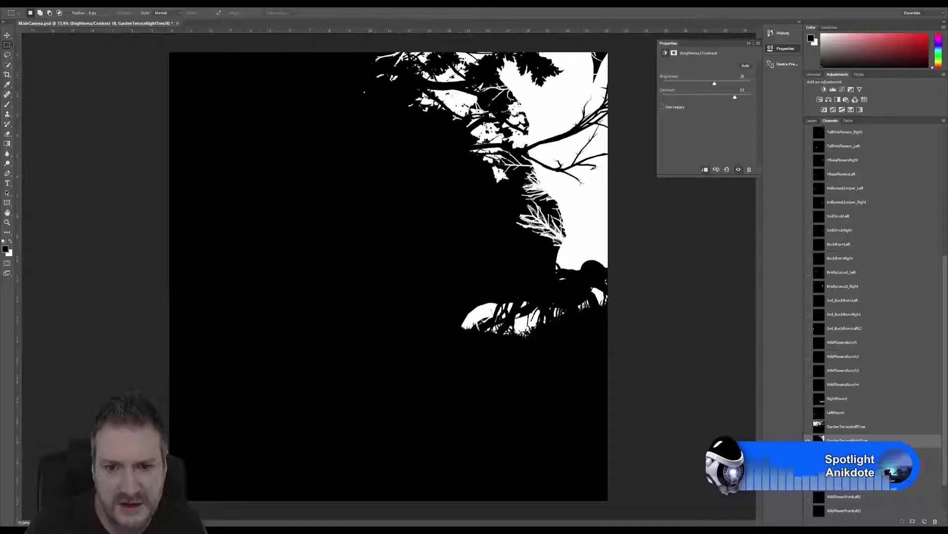
# Load the GardenTerraceRightTree mask channel as a selection and restore the RGB composite
pyautogui.click(903, 522)
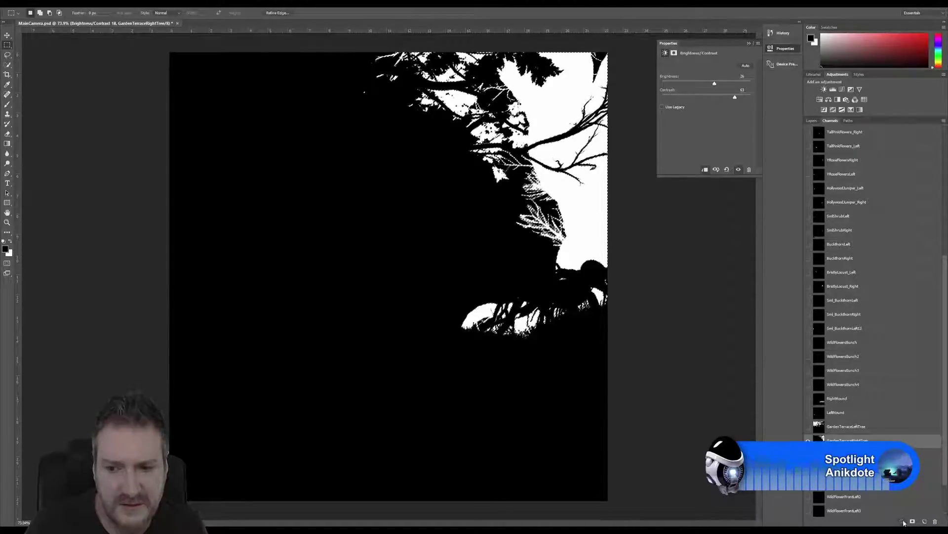
pyautogui.scroll(8, 845, 148)
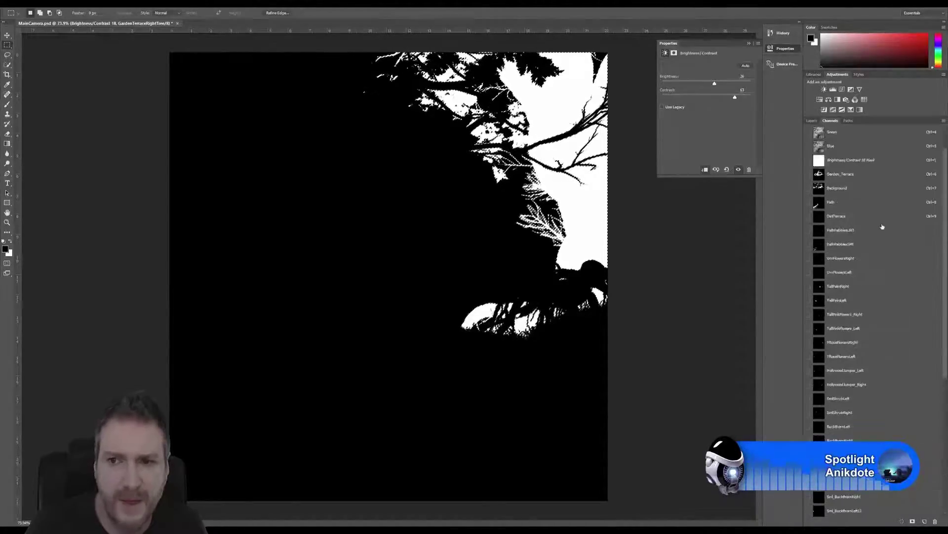
pyautogui.click(841, 134)
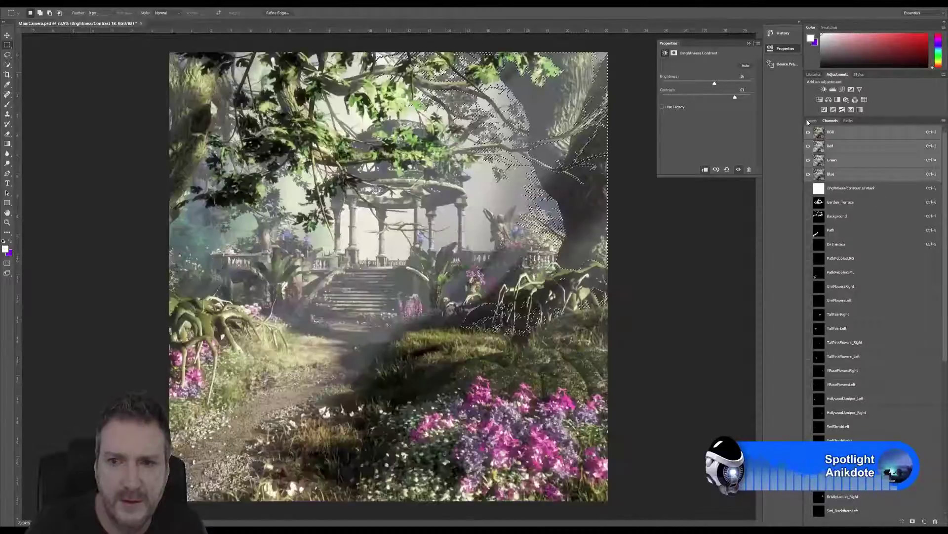
# Copy the selected right tree from Layer 0 and make Layer 0 copy the active layer
pyautogui.click(811, 121)
pyautogui.scroll(-5, 865, 315)
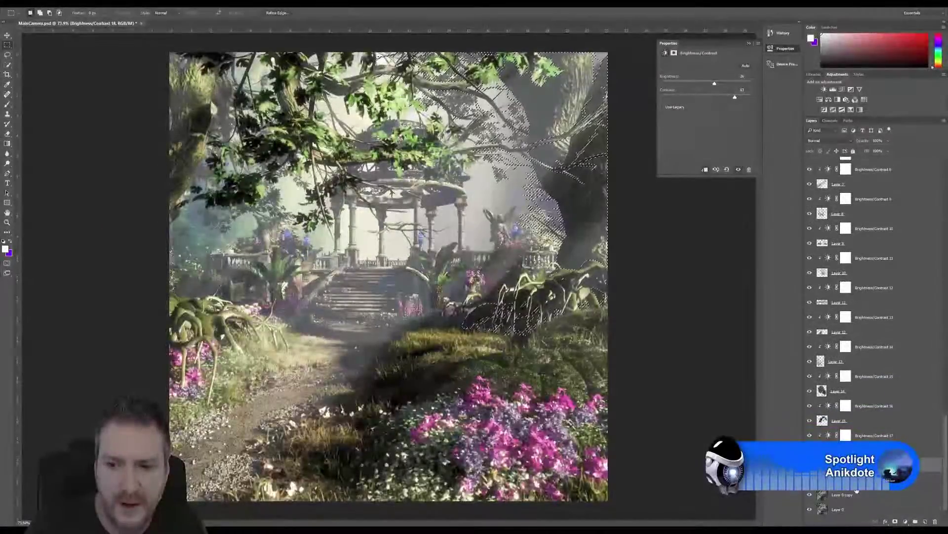
pyautogui.click(854, 494)
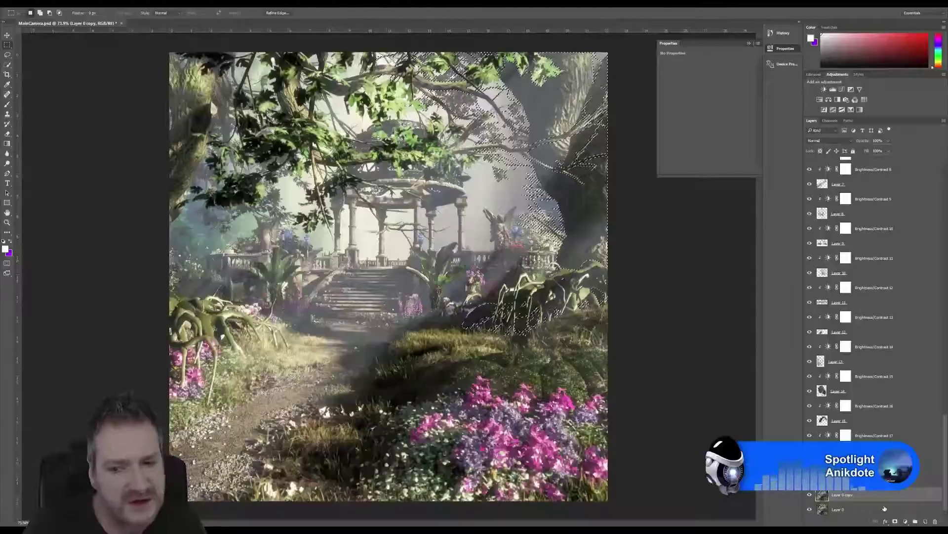
pyautogui.click(839, 513)
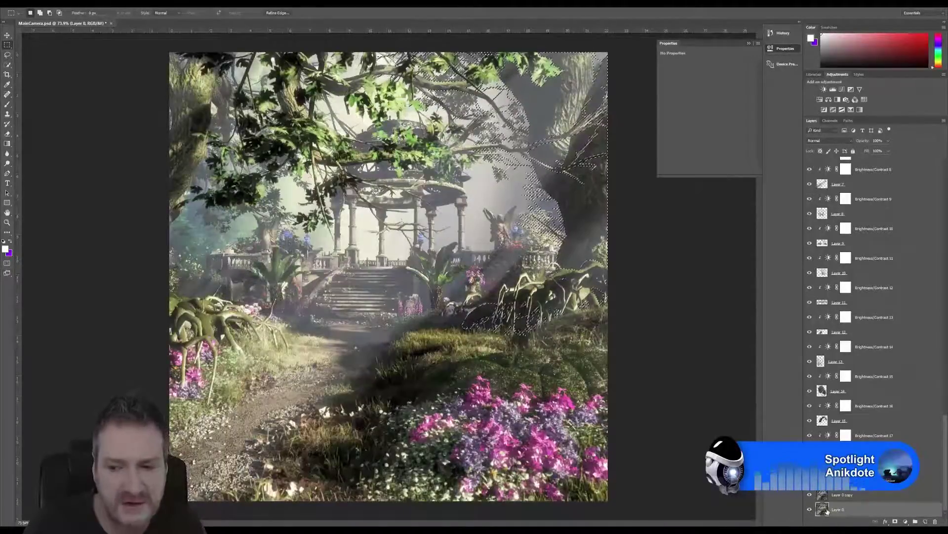
pyautogui.click(855, 496)
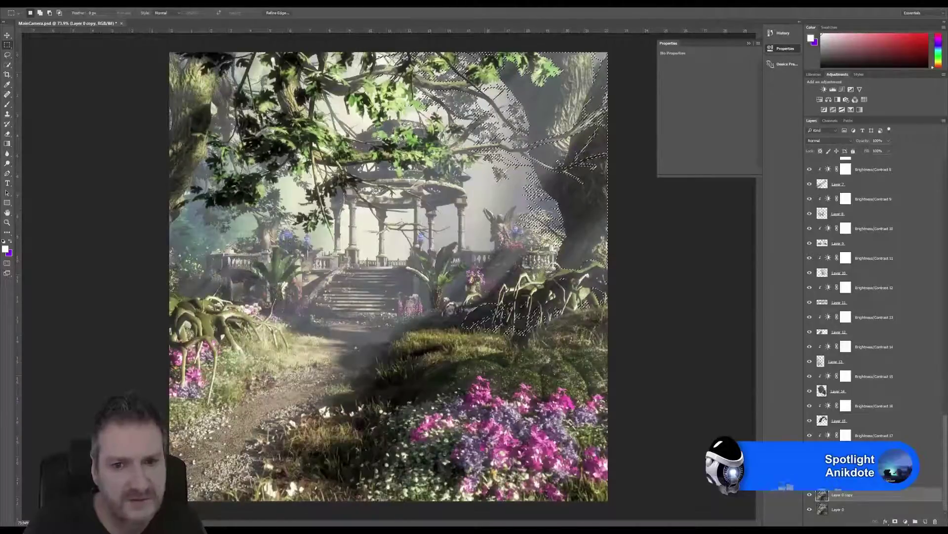
pyautogui.click(841, 512)
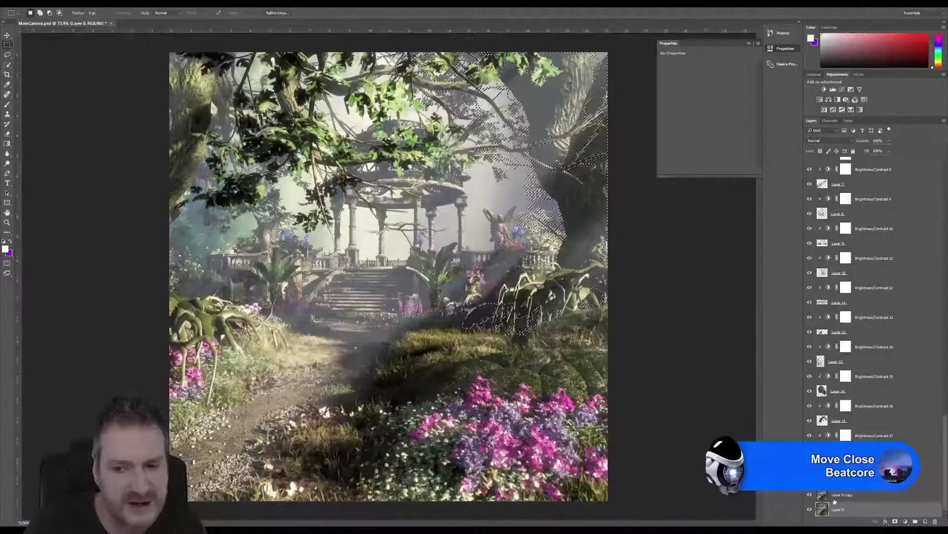
pyautogui.click(851, 496)
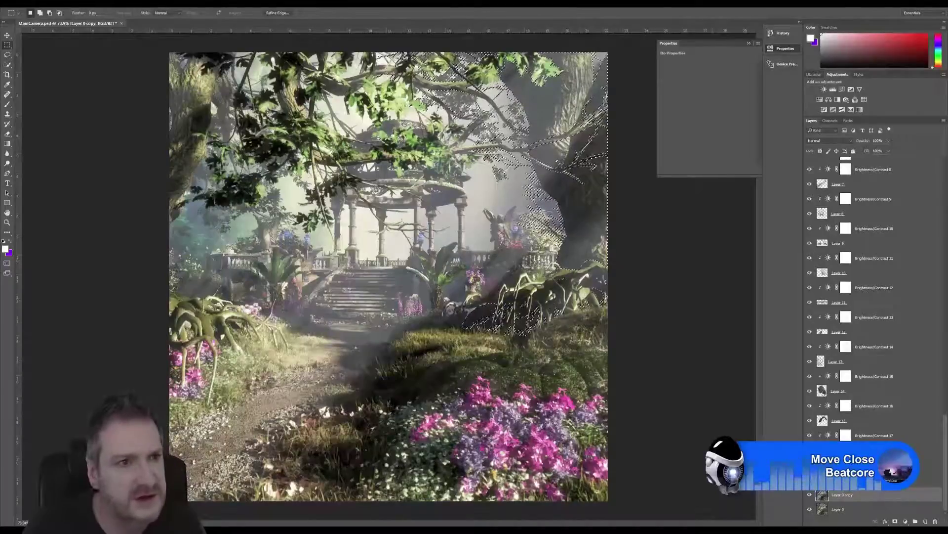
# Paste the copied tree in place as a new layer and toggle the layer's visibility to check it
pyautogui.click(37, 4)
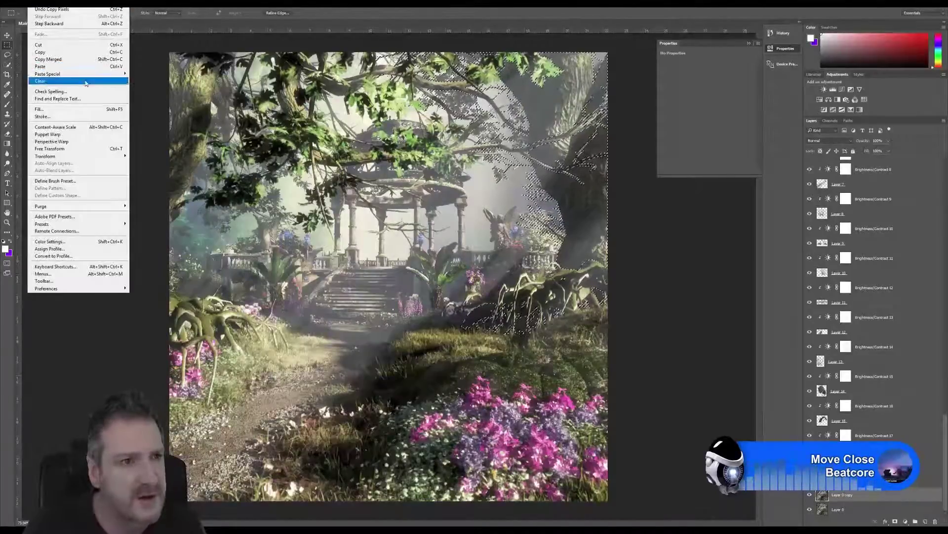
pyautogui.moveTo(99, 74)
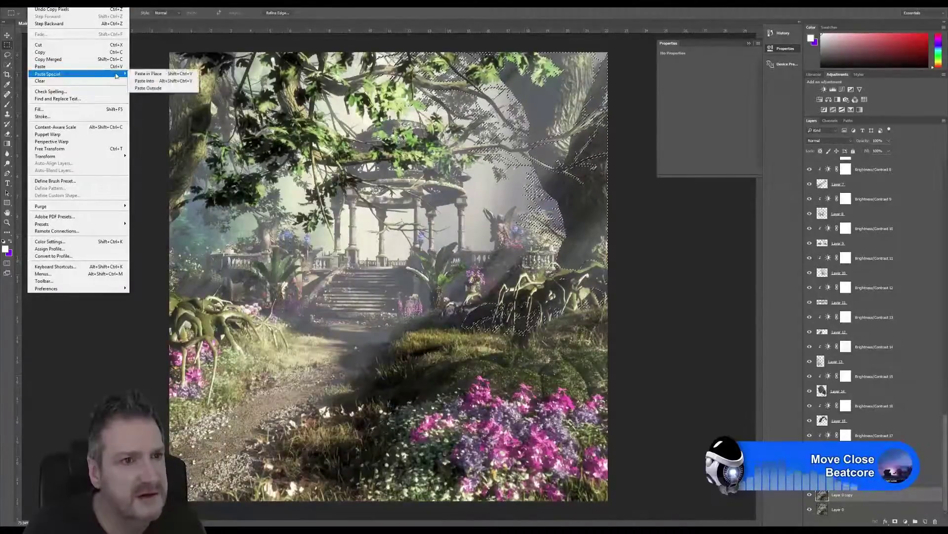
pyautogui.click(148, 73)
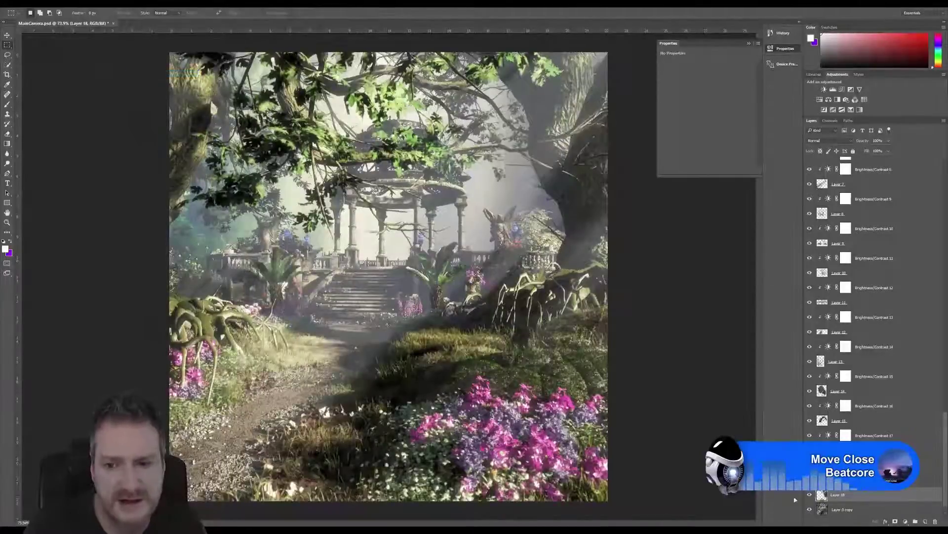
pyautogui.click(810, 495)
pyautogui.click(811, 495)
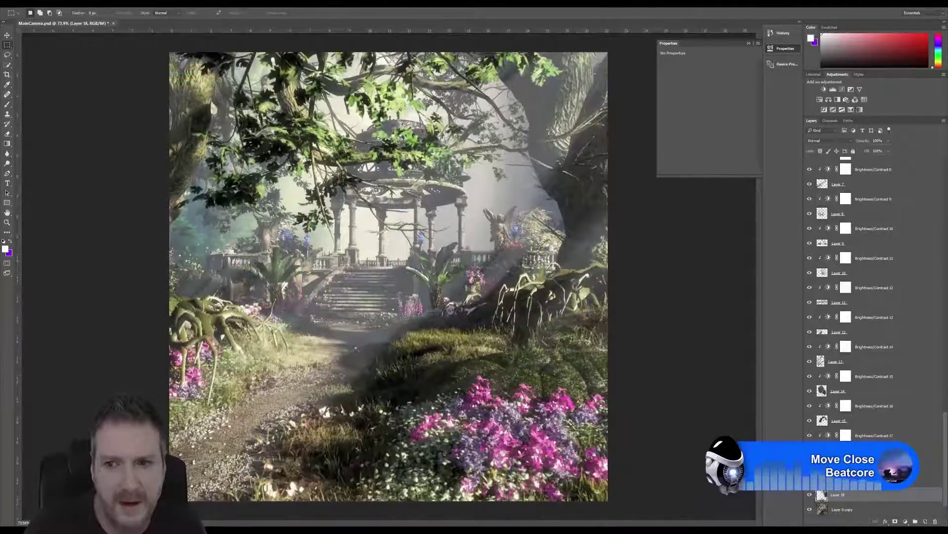
# Add a Brightness/Contrast adjustment above the pasted tree layer and clip it to that layer
pyautogui.click(823, 90)
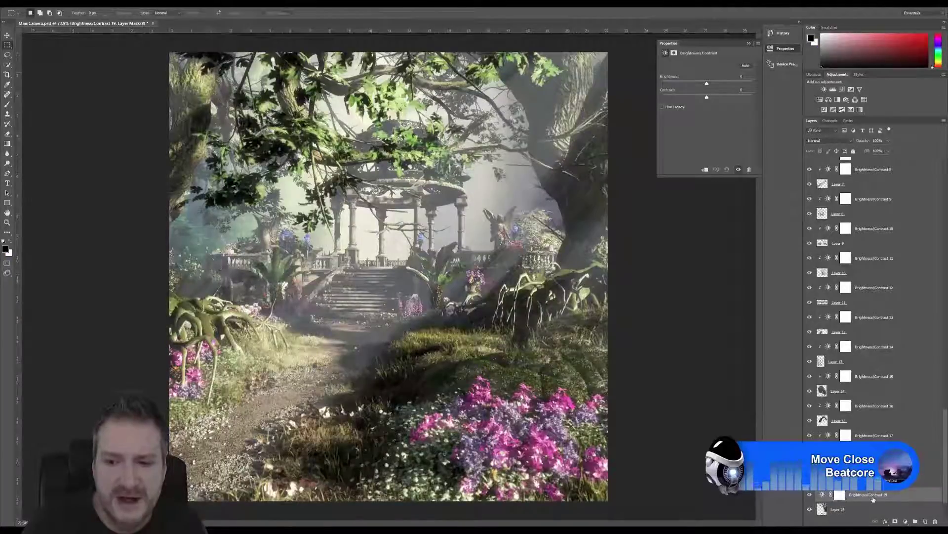
pyautogui.rightClick(873, 499)
pyautogui.click(867, 288)
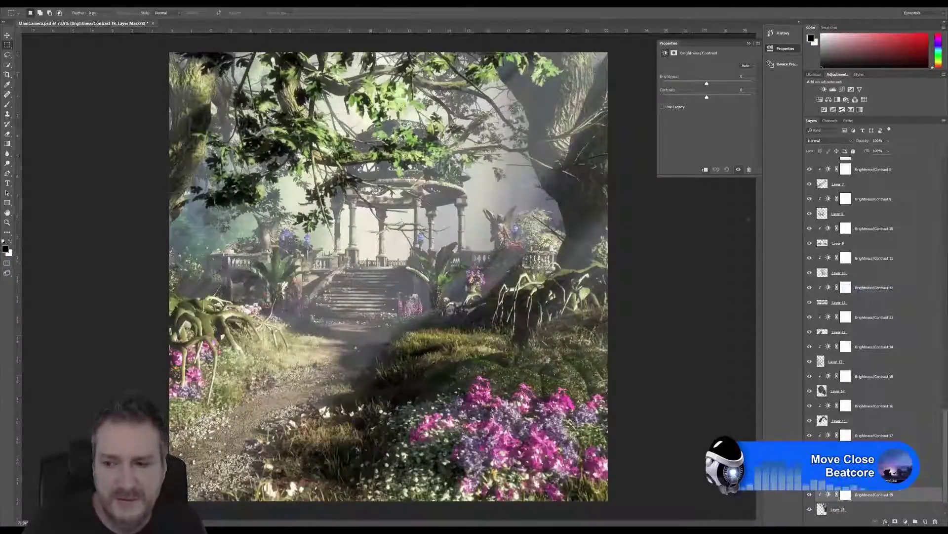
# Set the right tree's Brightness/Contrast adjustment to about 18 brightness and 15 contrast
pyautogui.moveTo(707, 84)
pyautogui.mouseDown()
pyautogui.moveTo(716, 100)
pyautogui.moveTo(700, 99)
pyautogui.moveTo(714, 96)
pyautogui.moveTo(710, 85)
pyautogui.mouseUp()
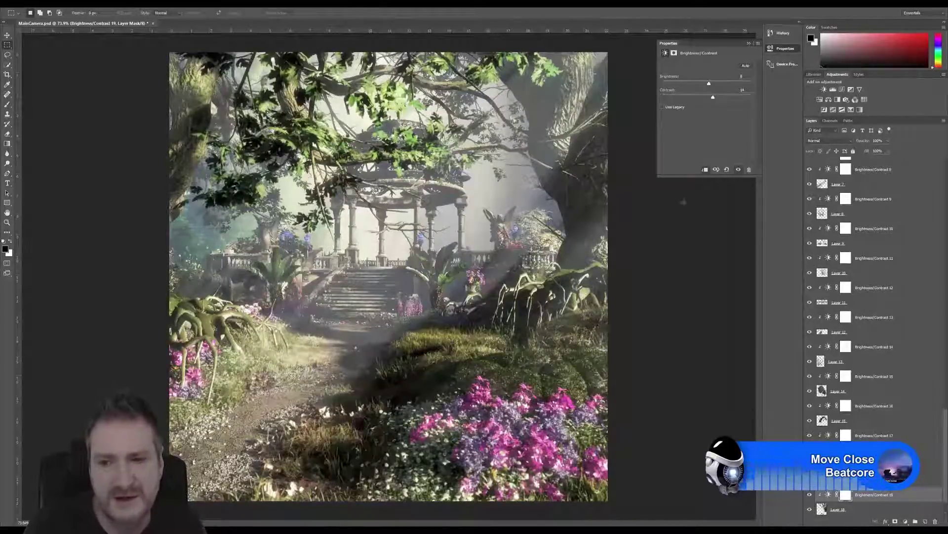
pyautogui.scroll(-1, 859, 368)
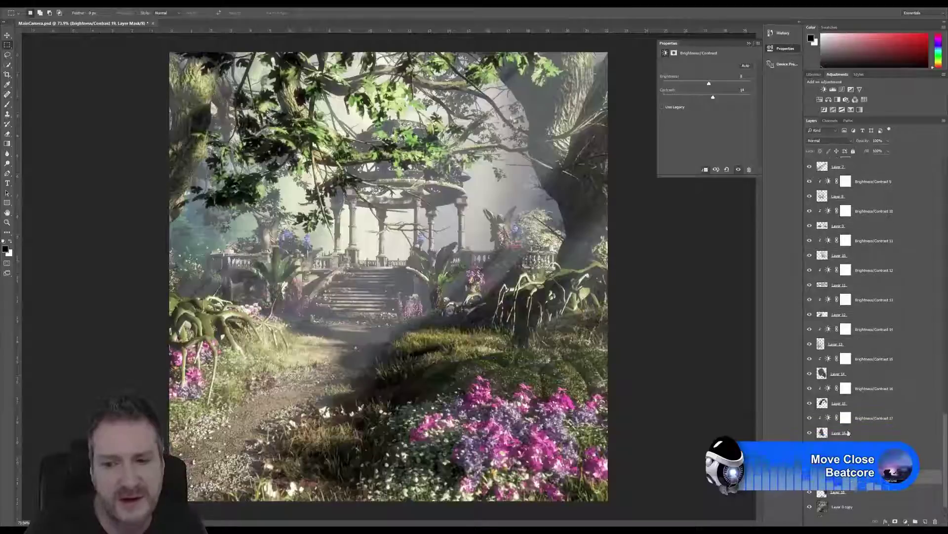
pyautogui.scroll(-1, 850, 430)
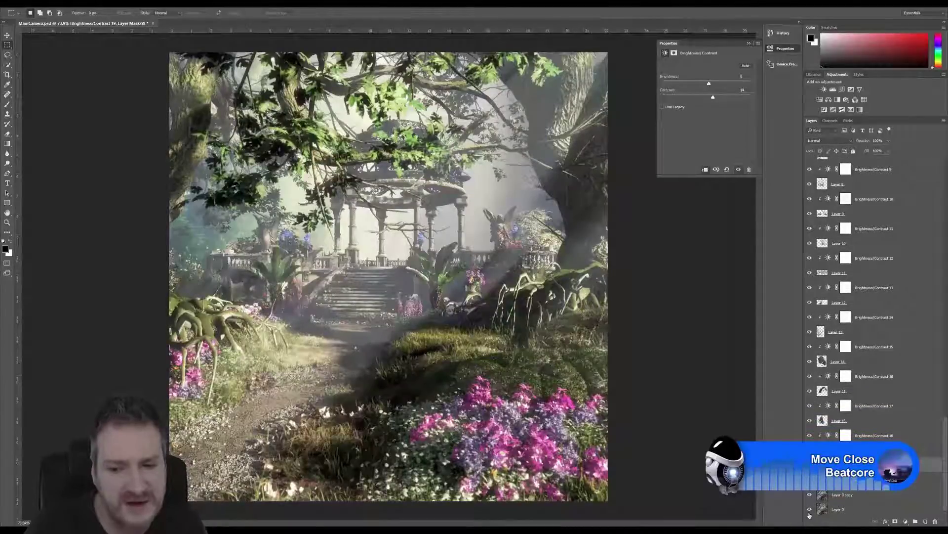
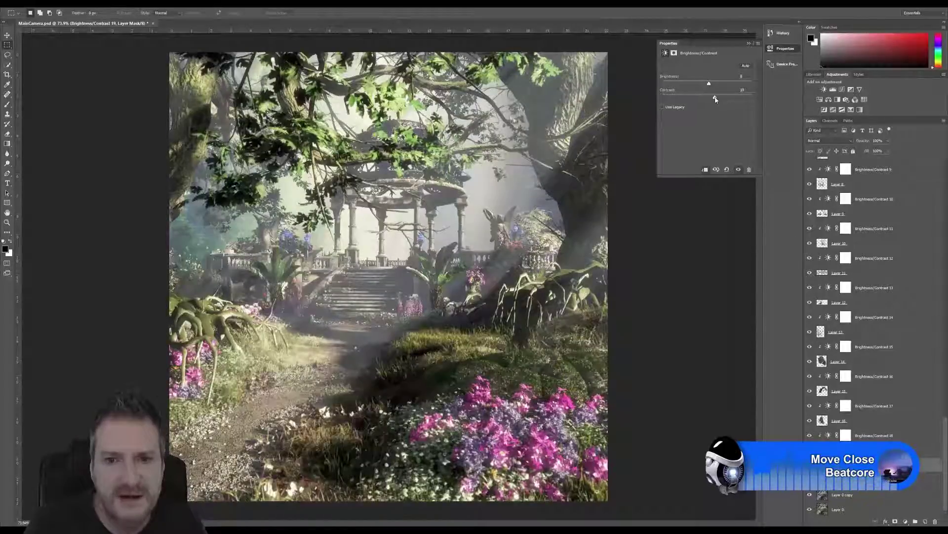
pyautogui.moveTo(712, 98)
pyautogui.mouseDown()
pyautogui.moveTo(705, 102)
pyautogui.moveTo(713, 105)
pyautogui.mouseUp()
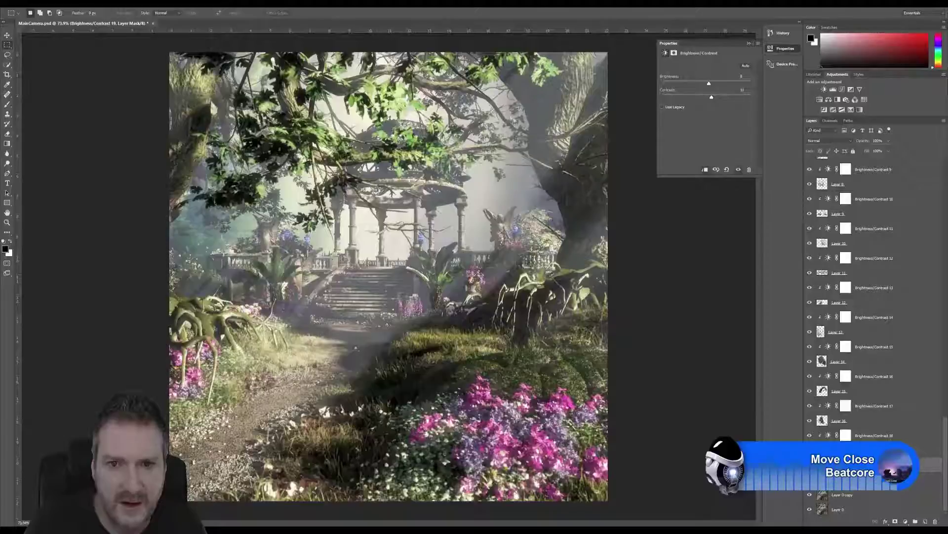
pyautogui.moveTo(709, 83); pyautogui.dragTo(712, 88)
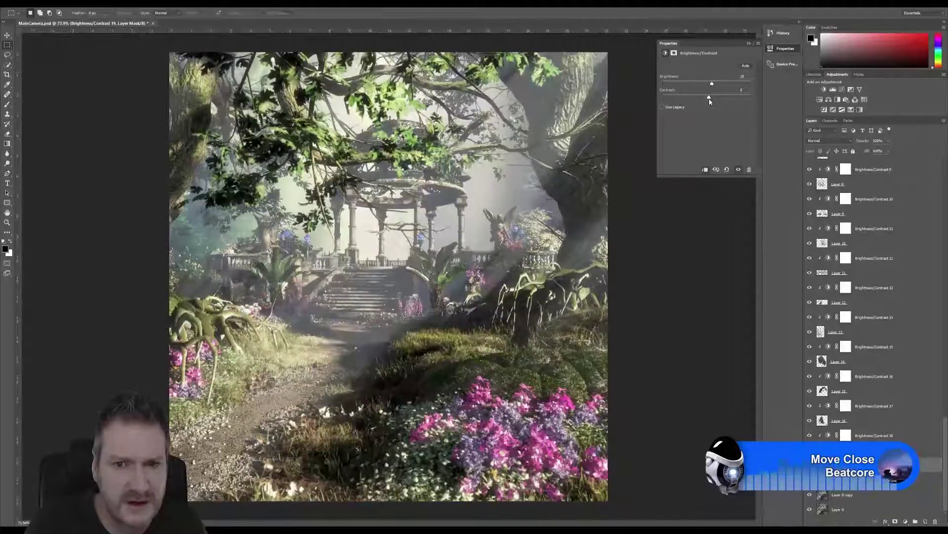
pyautogui.moveTo(712, 98)
pyautogui.mouseDown()
pyautogui.moveTo(721, 104)
pyautogui.moveTo(713, 99)
pyautogui.mouseUp()
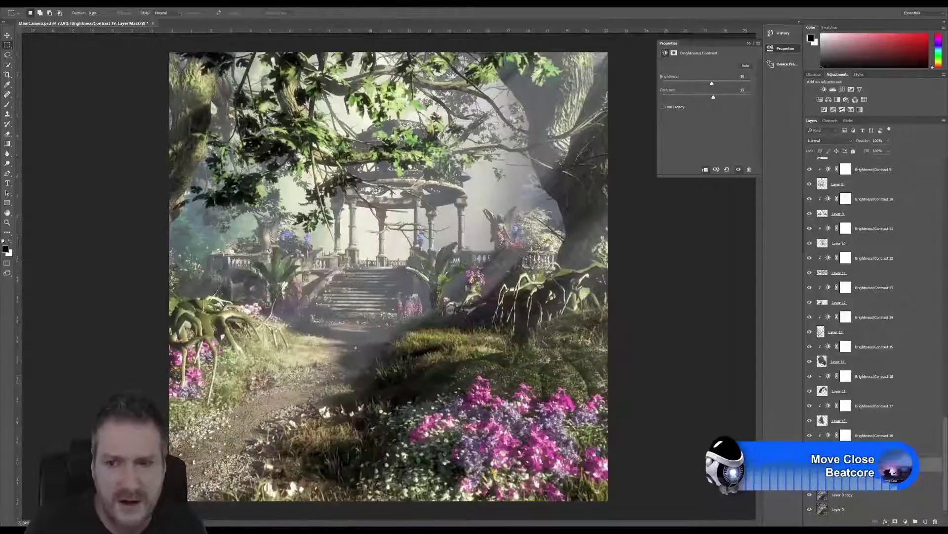
# Compare the right tree with and without its Brightness/Contrast adjustment
pyautogui.click(810, 465)
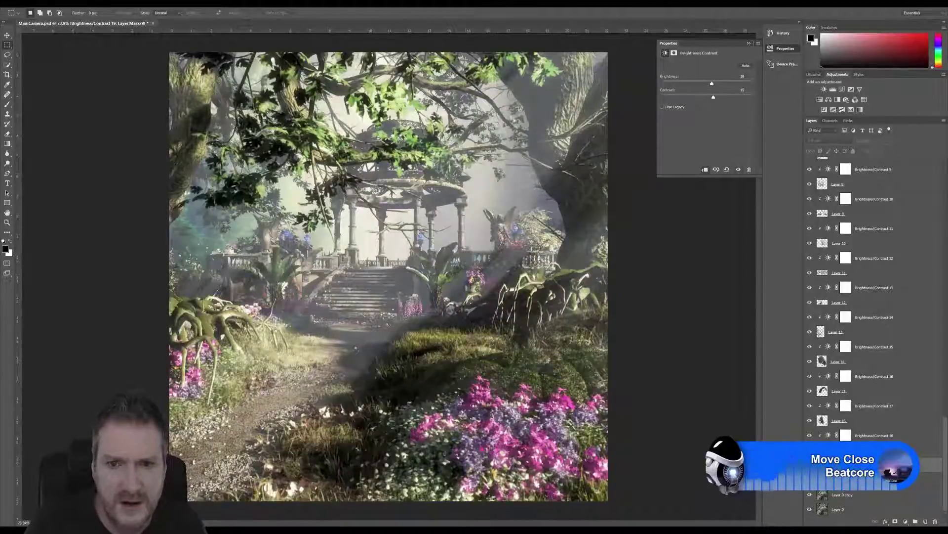
pyautogui.click(810, 464)
pyautogui.click(810, 465)
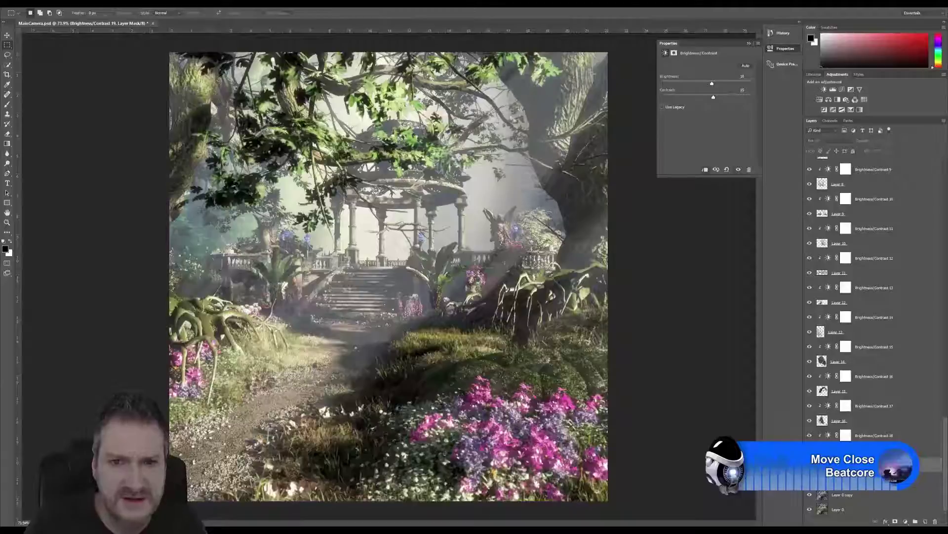
pyautogui.click(809, 465)
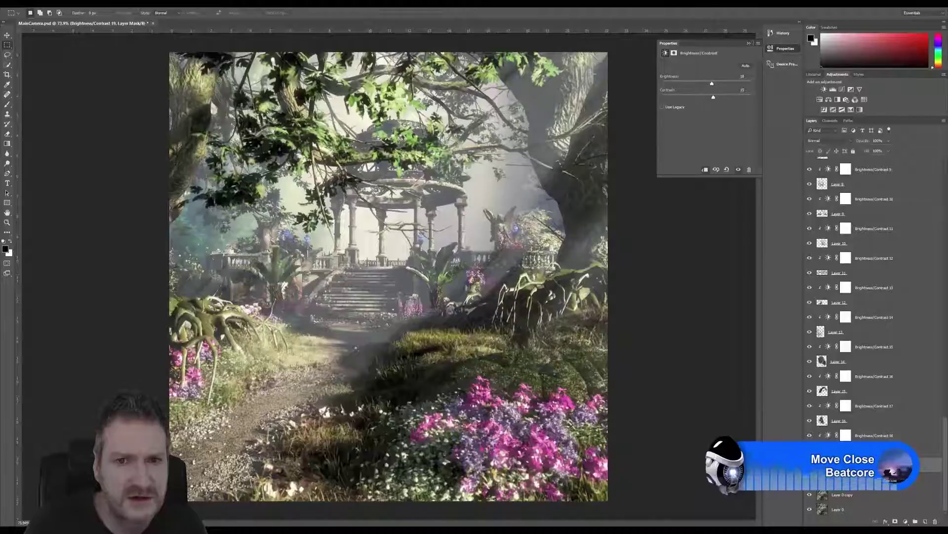
pyautogui.click(809, 465)
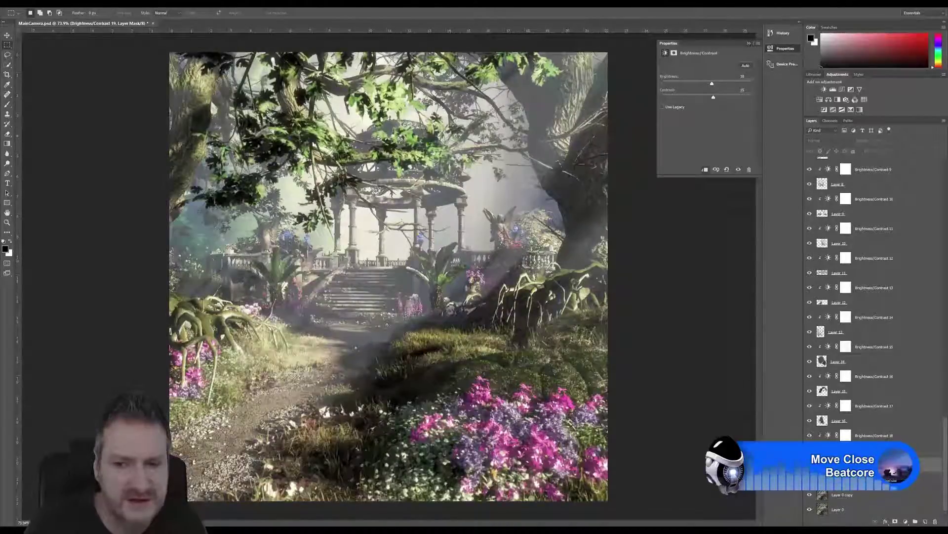
pyautogui.click(810, 465)
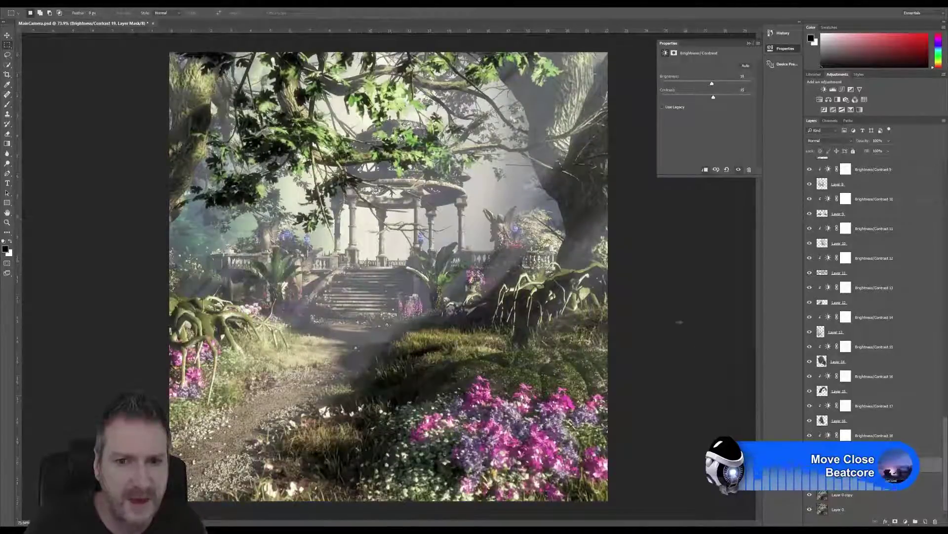
pyautogui.scroll(-1, 677, 321)
pyautogui.scroll(1, 645, 307)
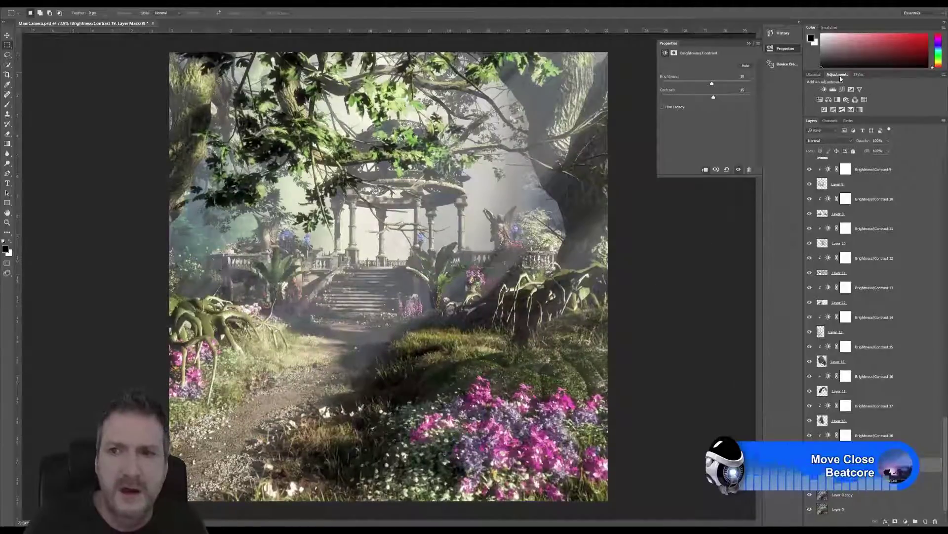
# Examine the GardenTerraceRightTree, front wildflower and Path_Terrain mask channels, and restore the RGB composite
pyautogui.click(838, 122)
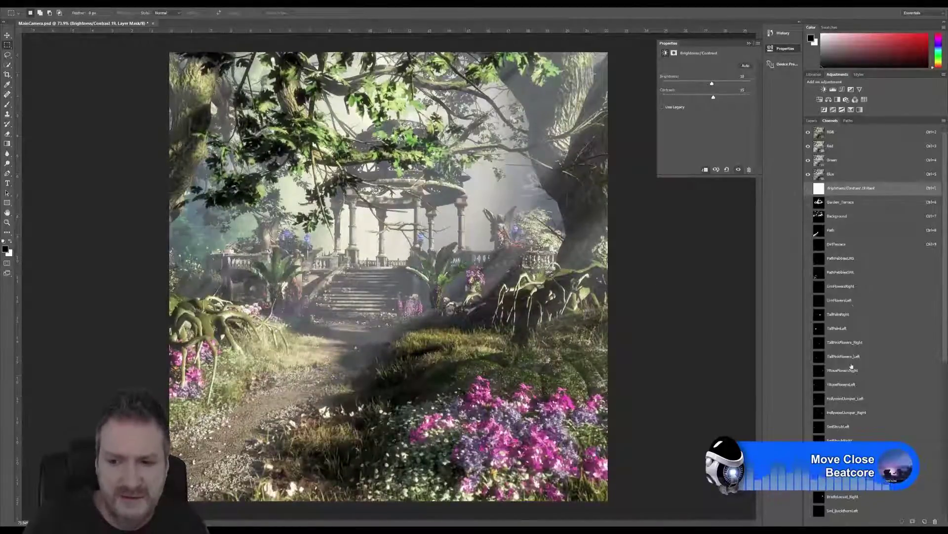
pyautogui.scroll(-5, 852, 394)
pyautogui.scroll(-3, 852, 394)
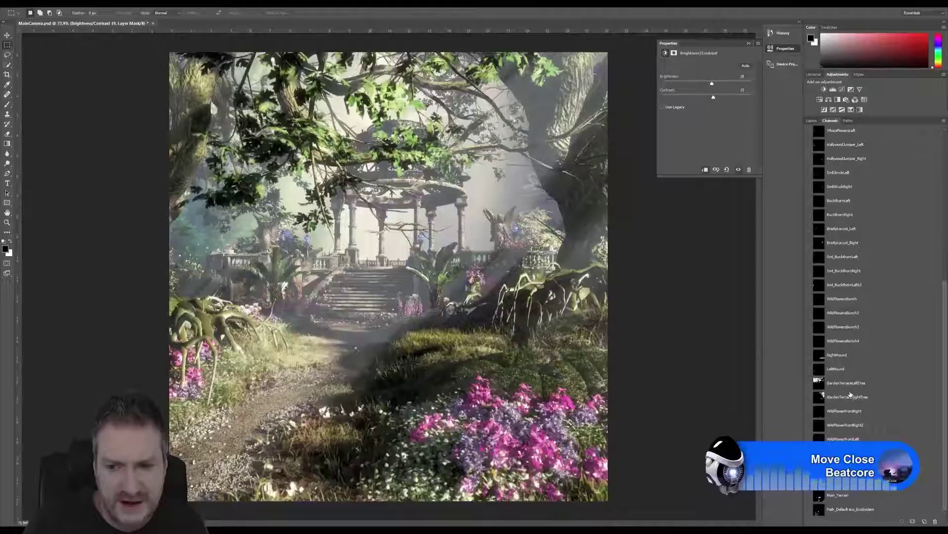
pyautogui.click(852, 397)
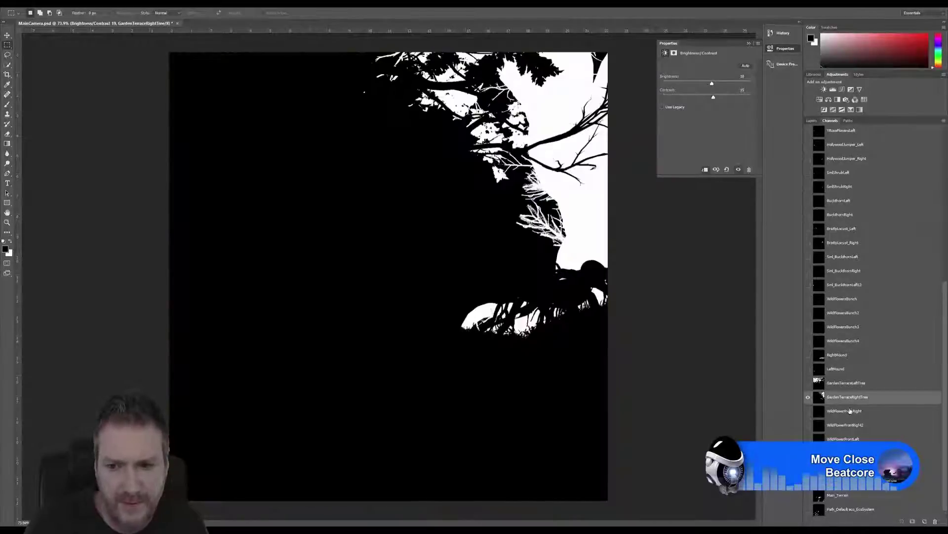
pyautogui.click(848, 412)
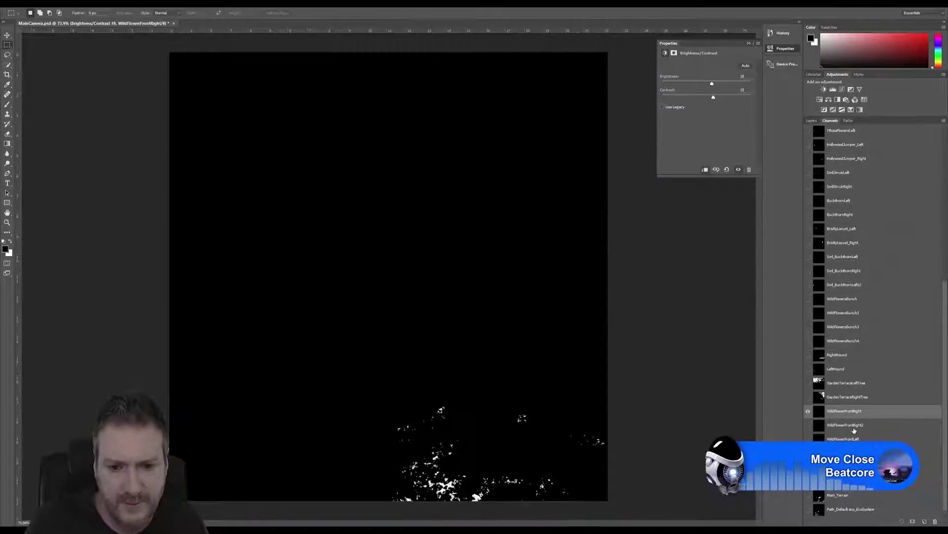
pyautogui.click(850, 429)
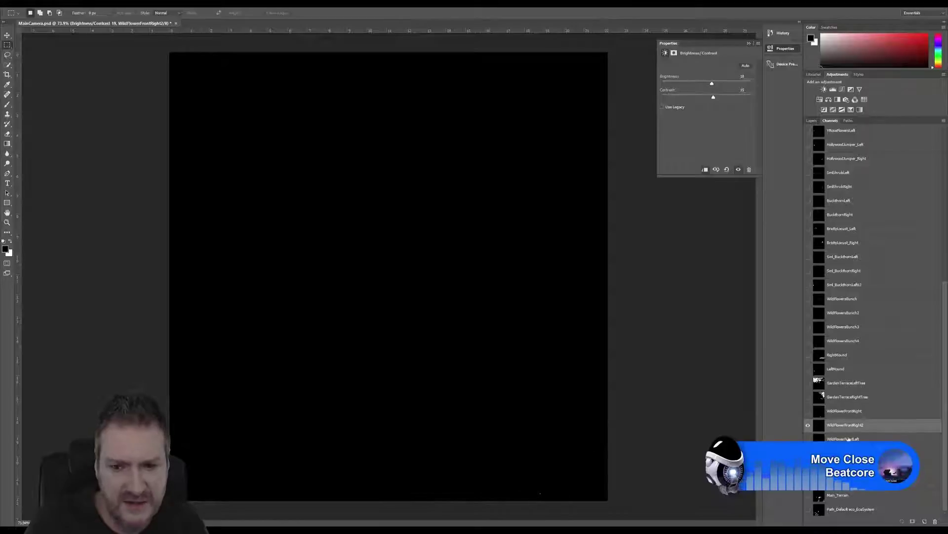
pyautogui.click(848, 438)
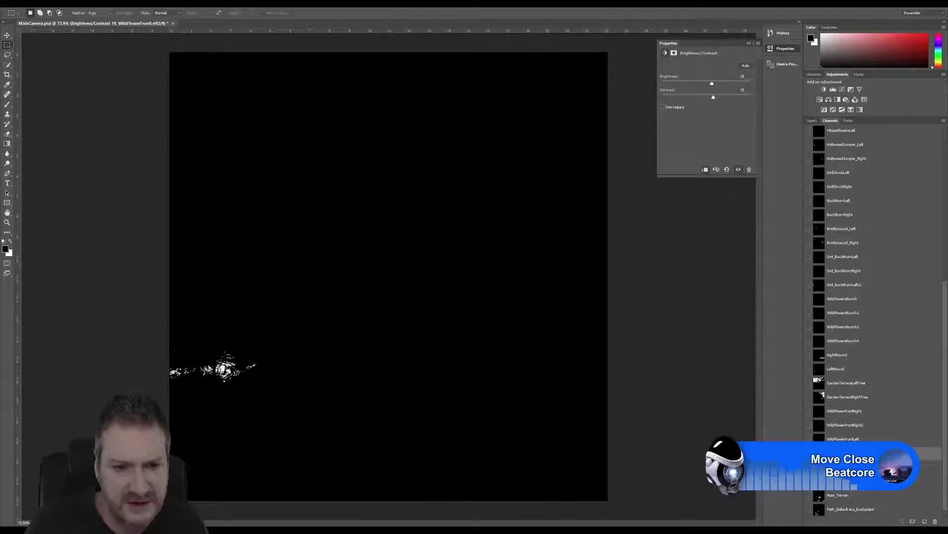
pyautogui.click(849, 466)
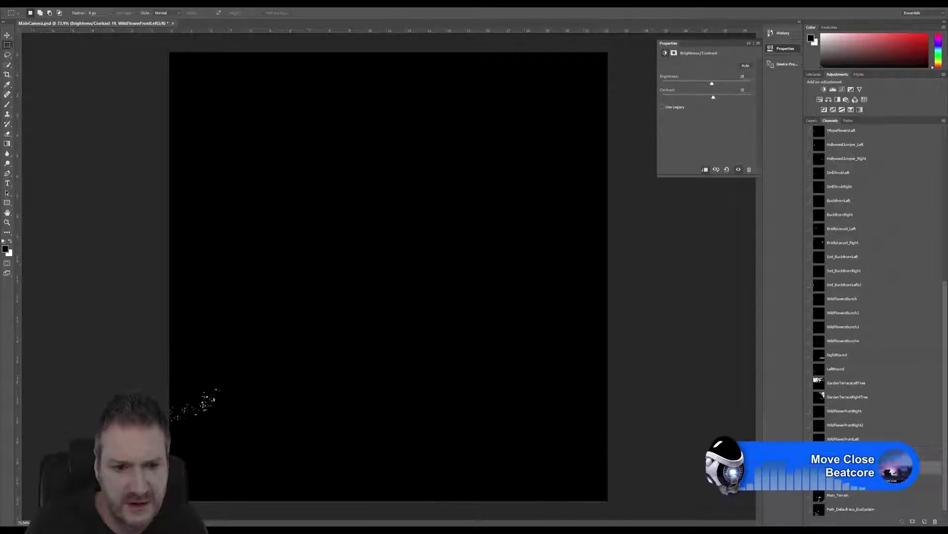
pyautogui.click(848, 481)
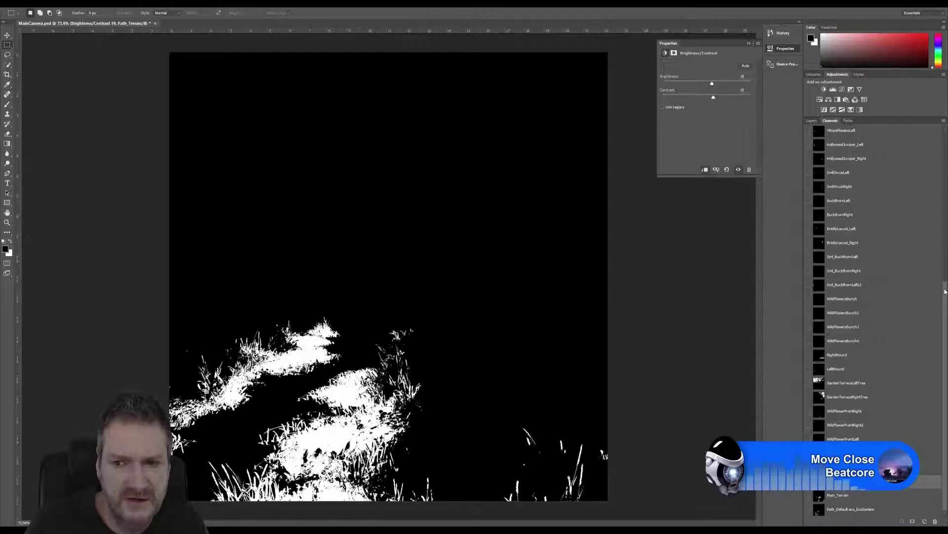
pyautogui.moveTo(941, 290); pyautogui.dragTo(942, 130)
pyautogui.click(848, 133)
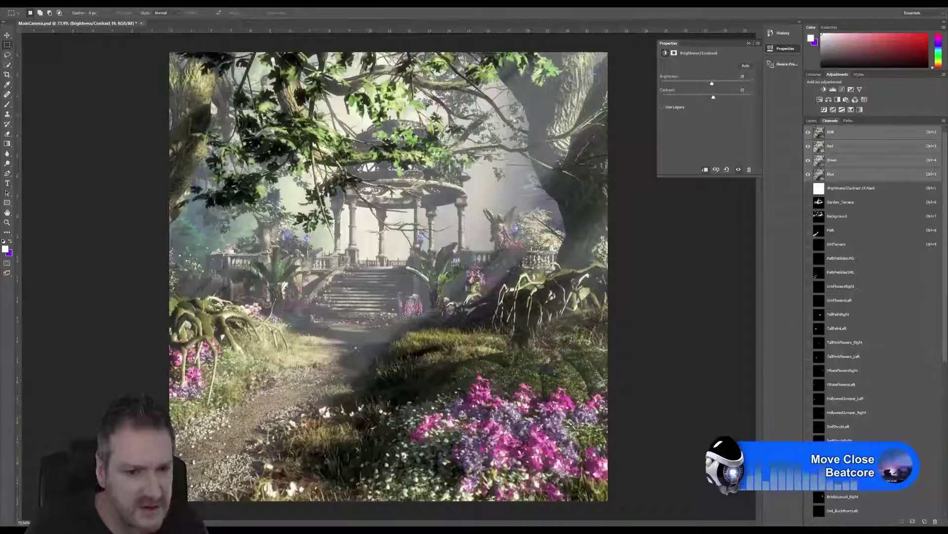
pyautogui.scroll(-6, 860, 403)
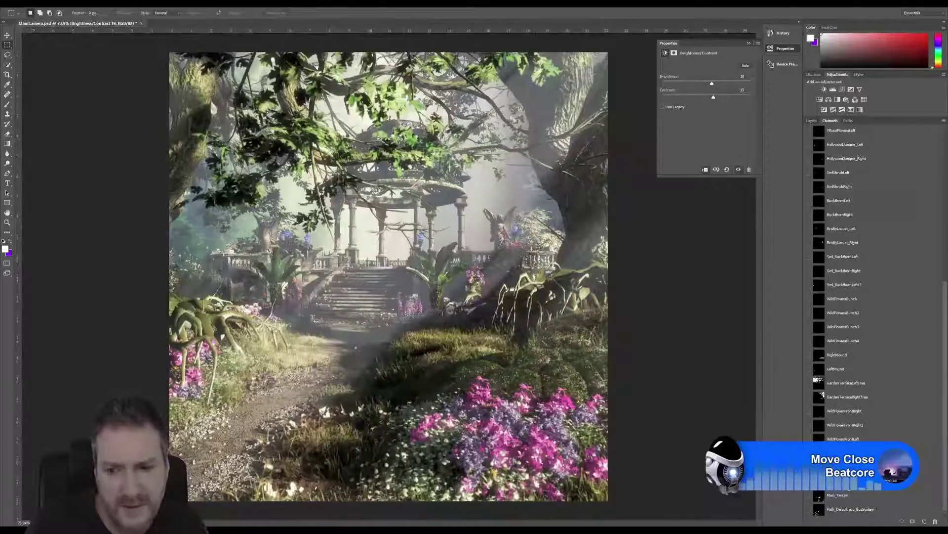
# Examine the Main_Terrain mask channel, then restore the RGB composite
pyautogui.click(850, 482)
pyautogui.click(850, 496)
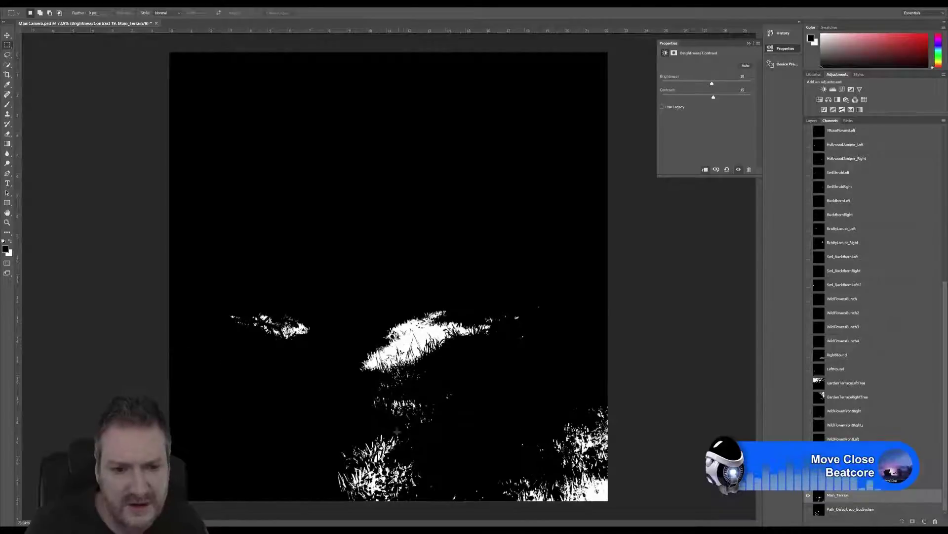
pyautogui.scroll(8, 884, 223)
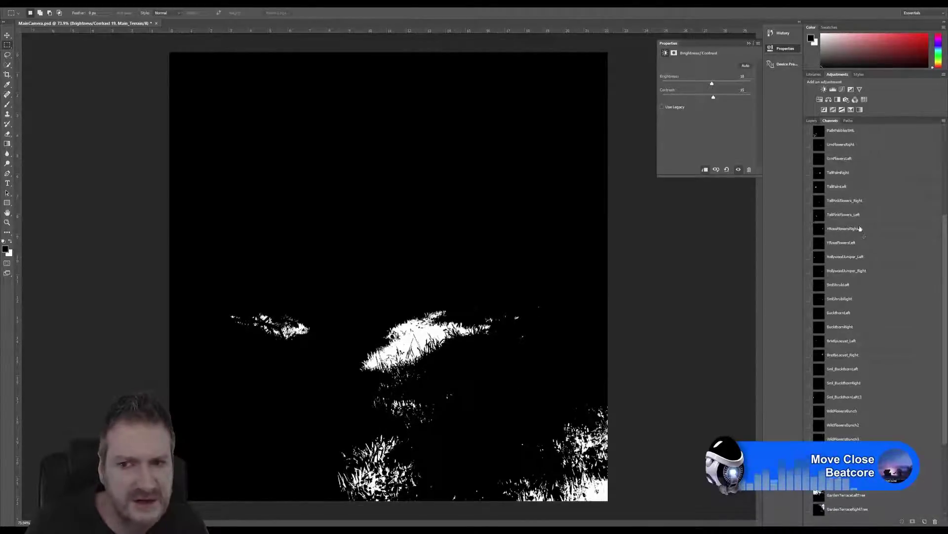
pyautogui.click(851, 132)
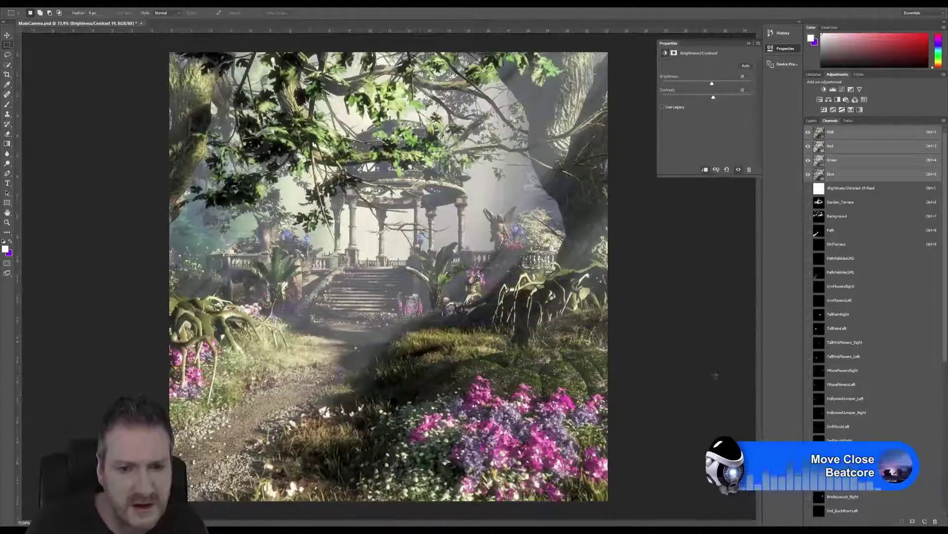
# Load the Main_Terrain mask channel as a selection and restore the RGB composite
pyautogui.scroll(-5, 879, 390)
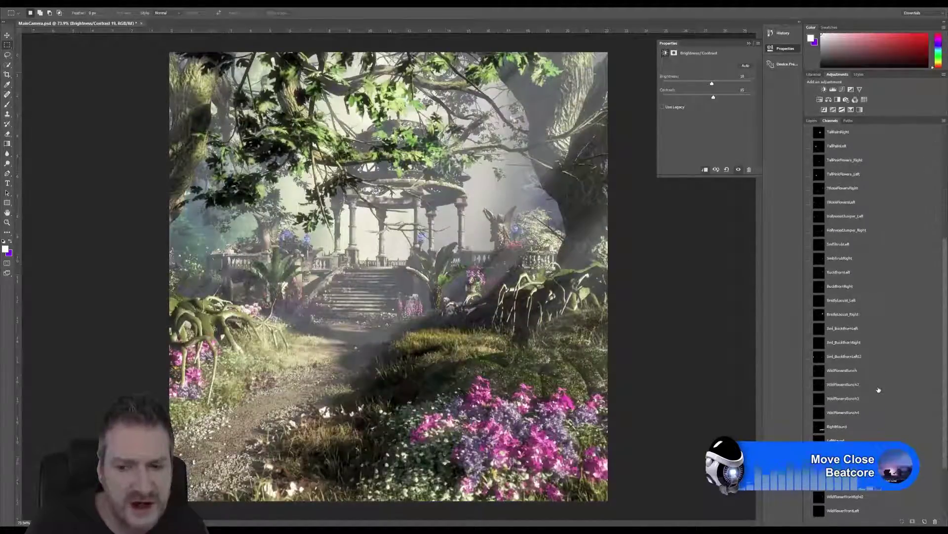
pyautogui.scroll(-2, 878, 390)
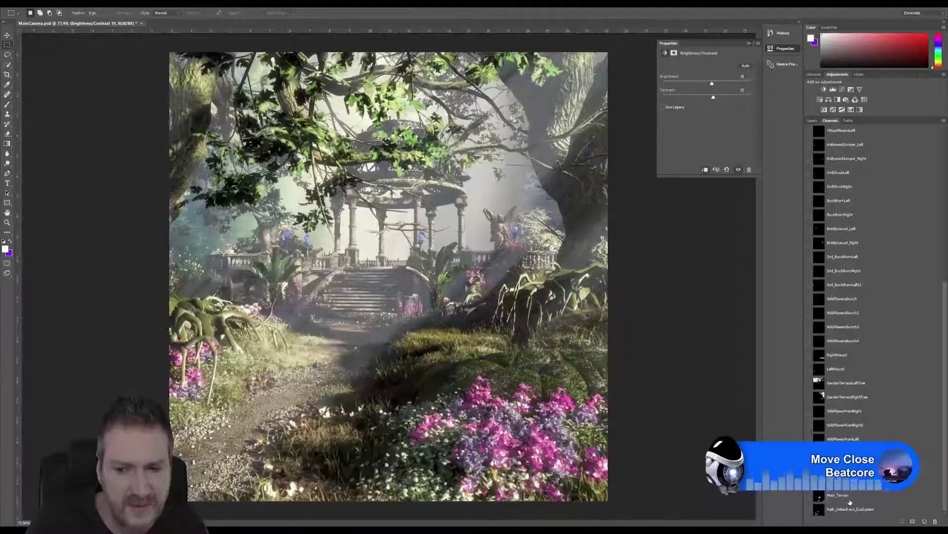
pyautogui.click(850, 499)
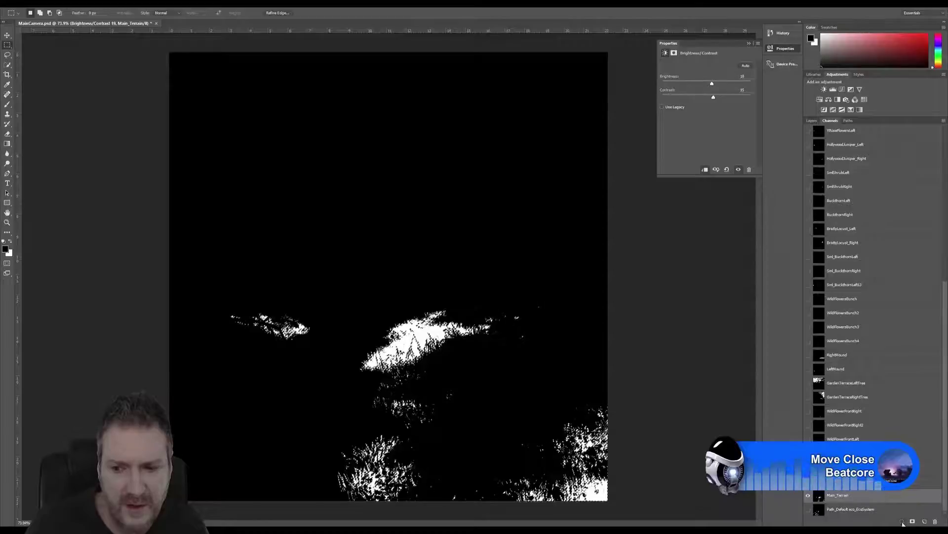
pyautogui.scroll(3, 865, 262)
pyautogui.scroll(3, 864, 262)
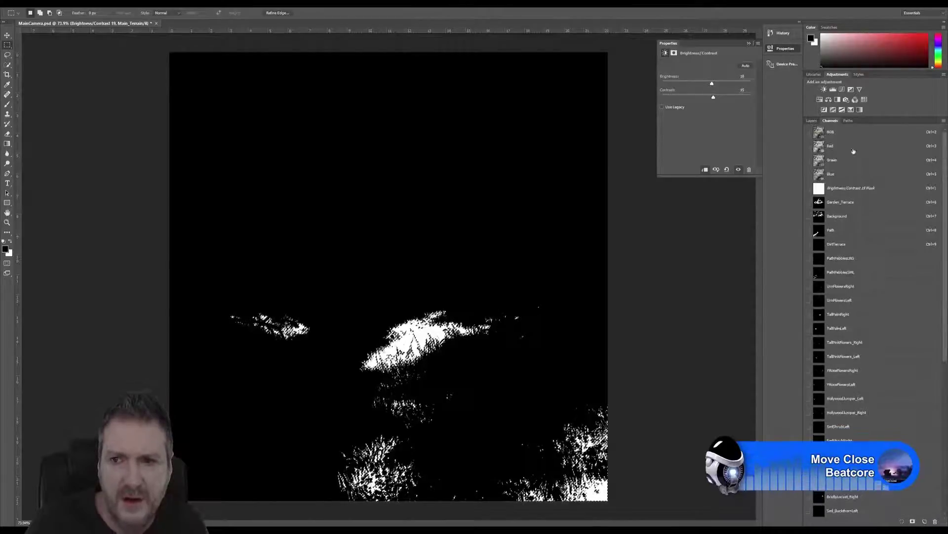
pyautogui.click(823, 130)
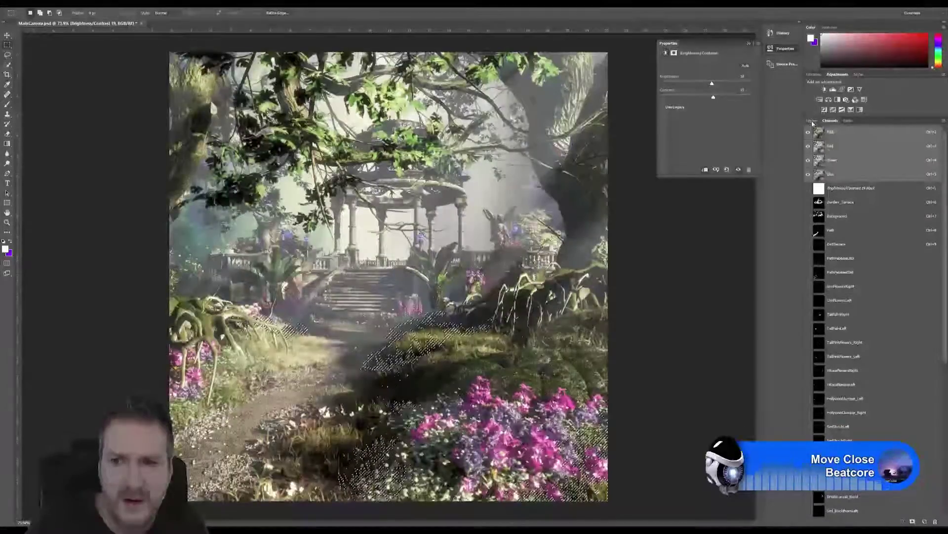
# Copy the selected terrain areas from the Layer 0 copy render layer and paste them in place as a new layer
pyautogui.click(816, 121)
pyautogui.click(842, 495)
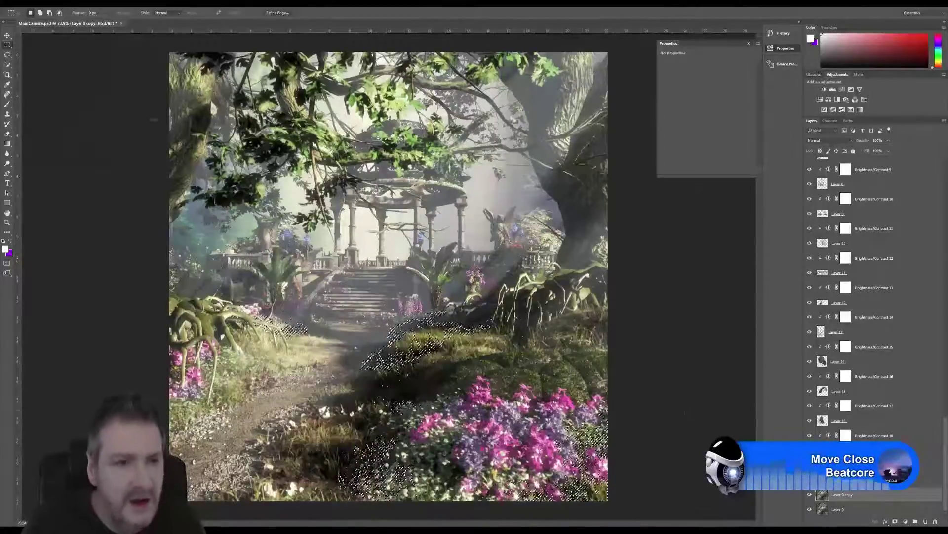
pyautogui.click(34, 3)
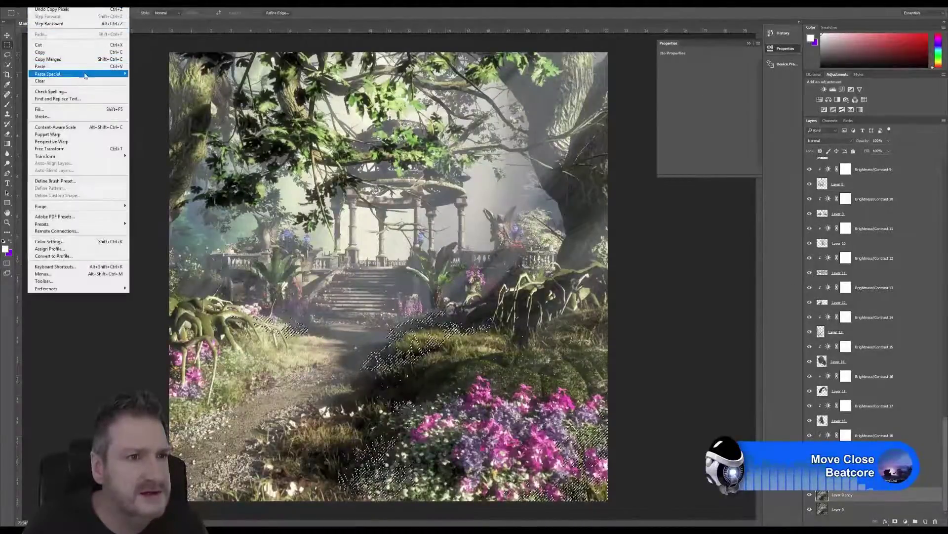
pyautogui.moveTo(74, 74)
pyautogui.click(148, 73)
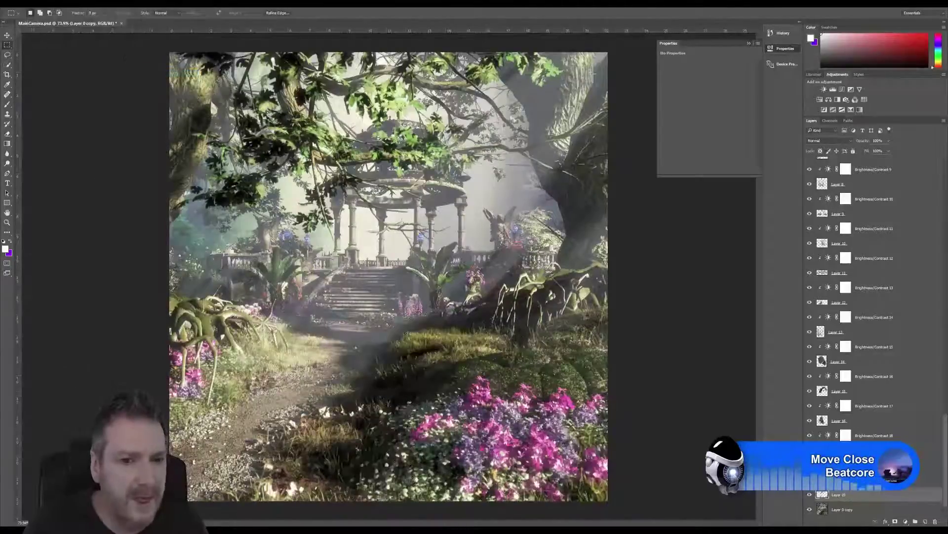
pyautogui.scroll(1, 428, 390)
pyautogui.scroll(1, 428, 390)
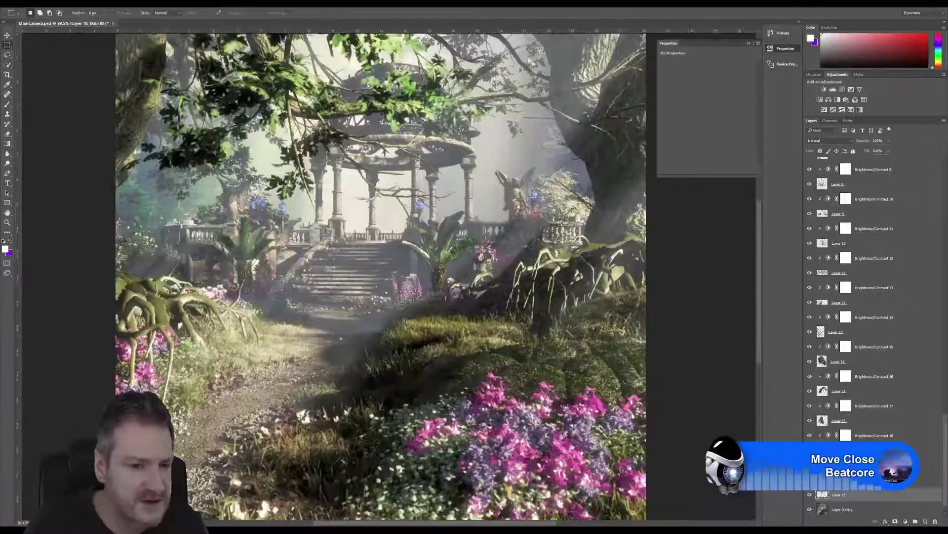
# Add a Brightness/Contrast adjustment clipped to the pasted terrain layer and set it to about 34 brightness and 8 contrast
pyautogui.click(824, 89)
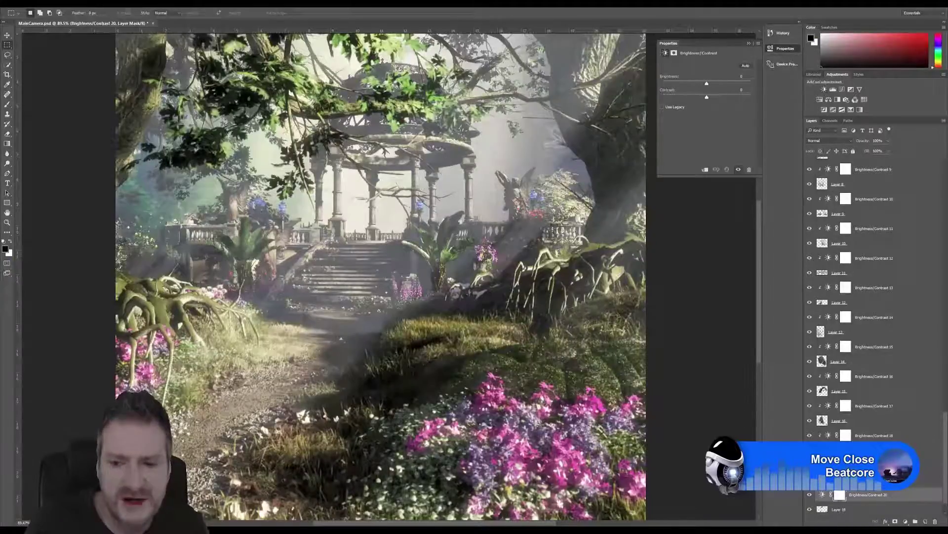
pyautogui.rightClick(875, 496)
pyautogui.click(896, 289)
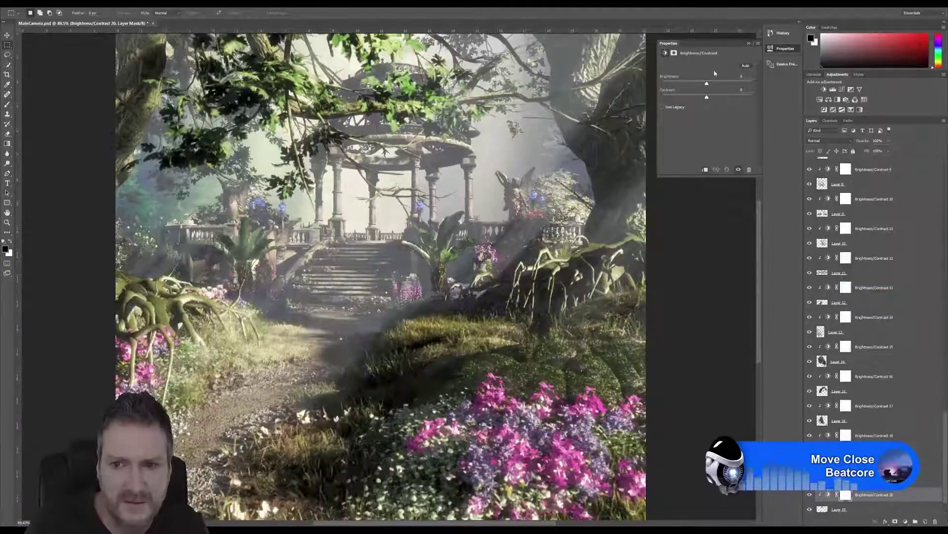
pyautogui.moveTo(707, 87)
pyautogui.mouseDown()
pyautogui.moveTo(697, 102)
pyautogui.moveTo(722, 100)
pyautogui.moveTo(706, 98)
pyautogui.moveTo(717, 87)
pyautogui.mouseUp()
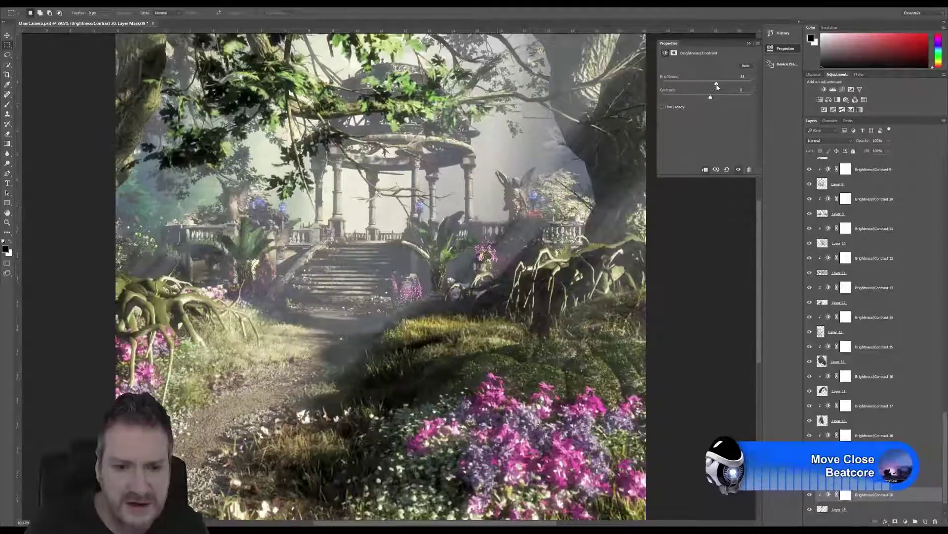
# Compare the garden scene with and without the main terrain's Brightness/Contrast adjustment
pyautogui.click(811, 495)
pyautogui.click(811, 495)
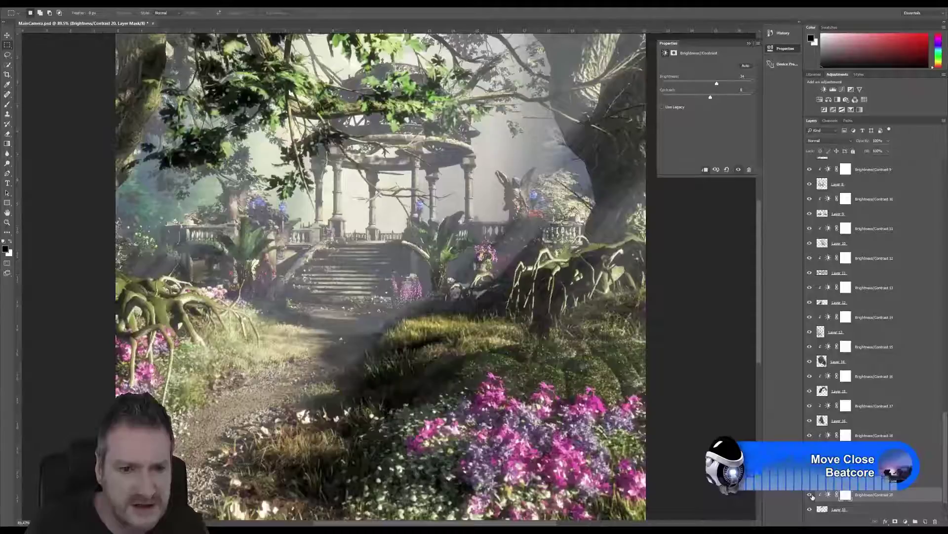
pyautogui.click(811, 495)
pyautogui.click(811, 495)
pyautogui.click(811, 495)
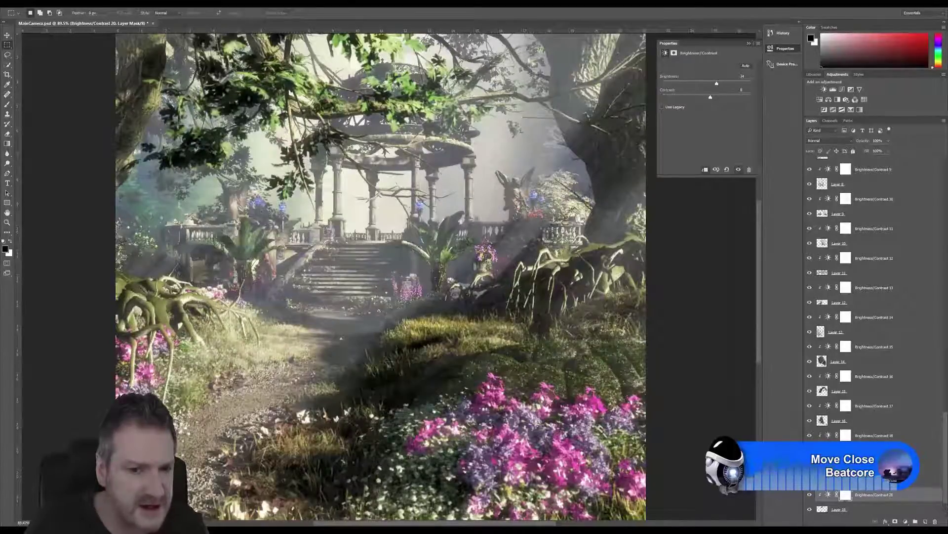
pyautogui.click(810, 495)
pyautogui.click(809, 495)
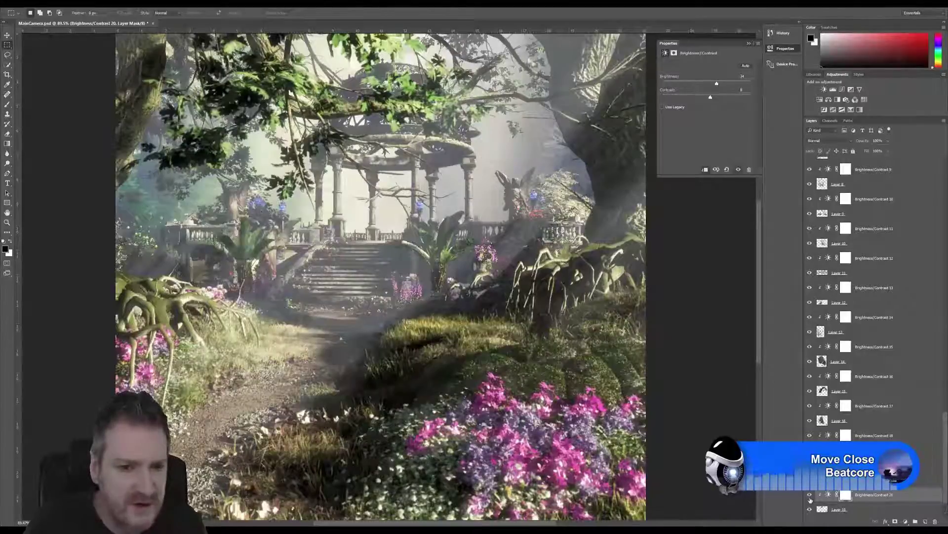
pyautogui.click(809, 495)
pyautogui.click(810, 495)
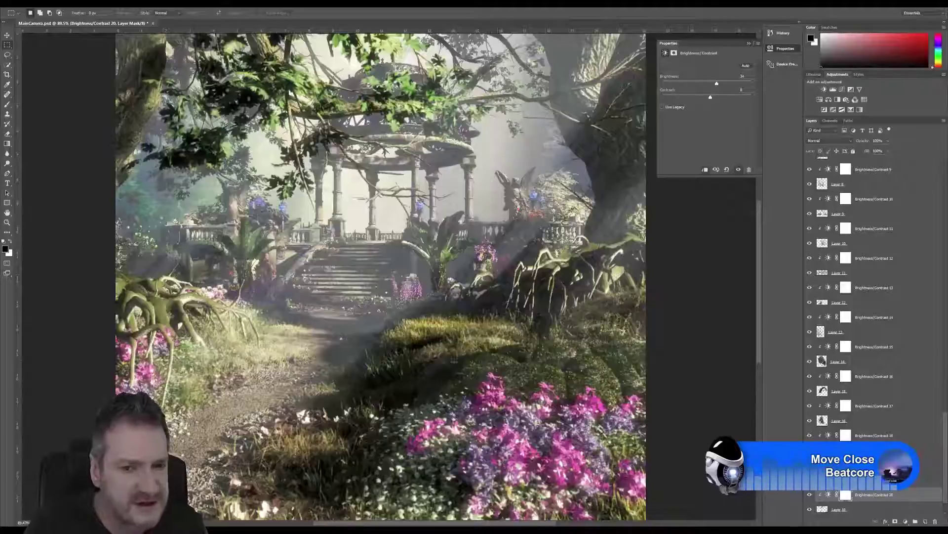
pyautogui.click(809, 495)
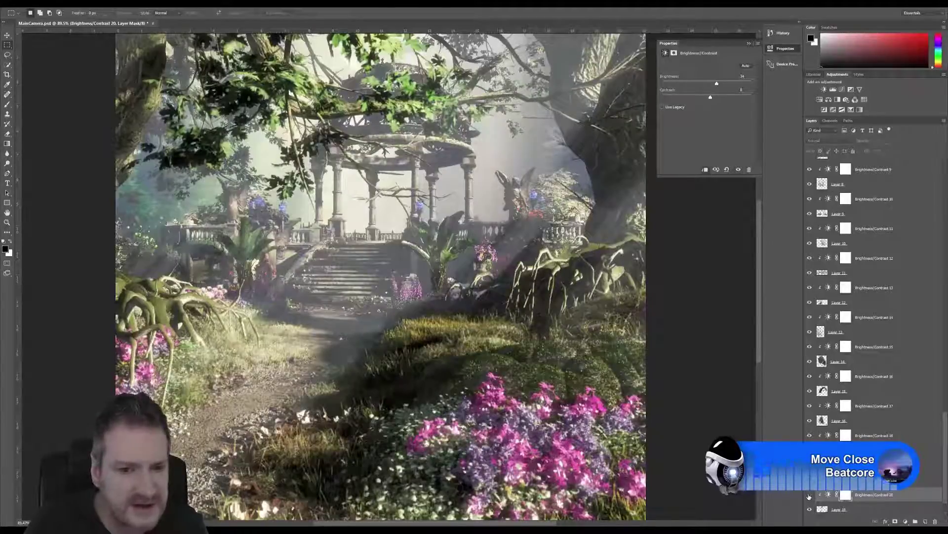
pyautogui.click(810, 495)
pyautogui.scroll(-2, 424, 306)
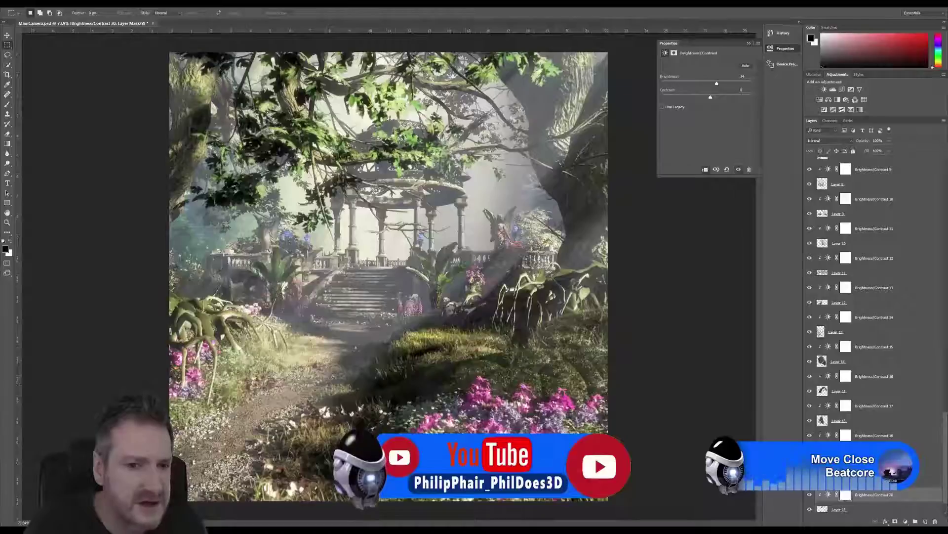
pyautogui.click(811, 495)
pyautogui.click(811, 494)
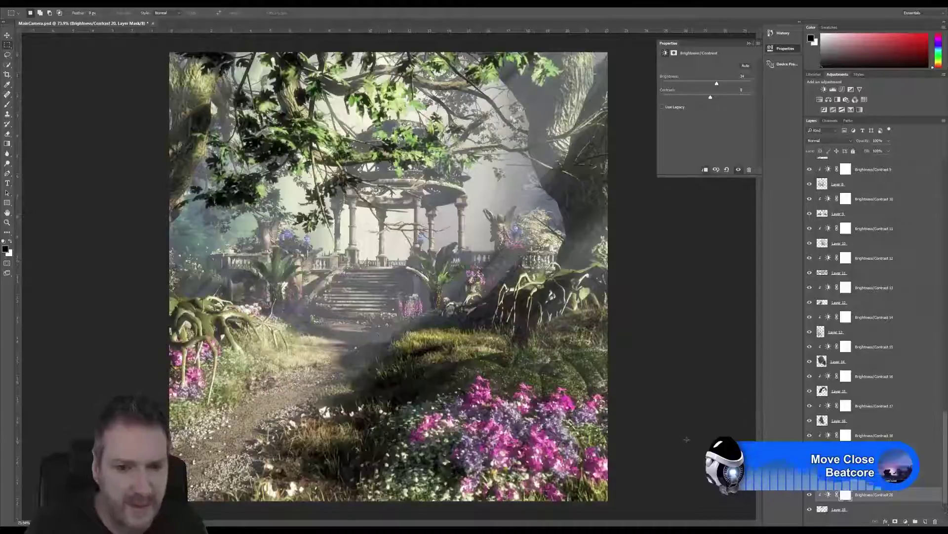
pyautogui.click(810, 495)
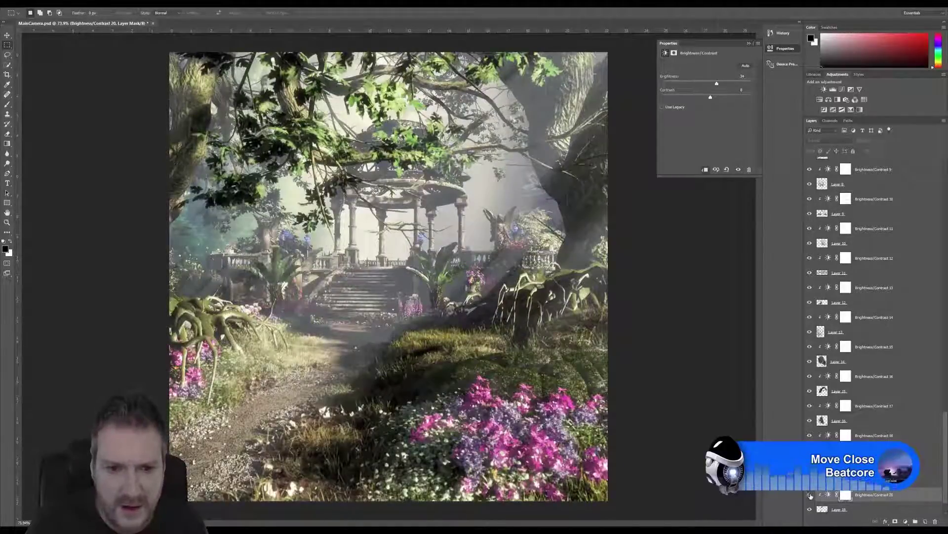
pyautogui.click(810, 494)
# Inspect the terrain adjustment's effect on the grassy mound beside the path by hiding and showing it
pyautogui.scroll(10, 388, 343)
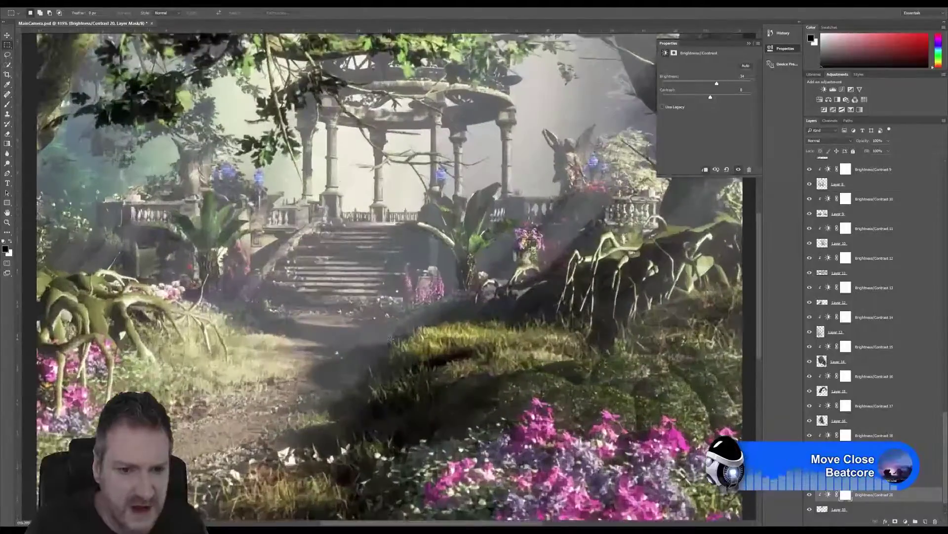
pyautogui.scroll(1, 389, 343)
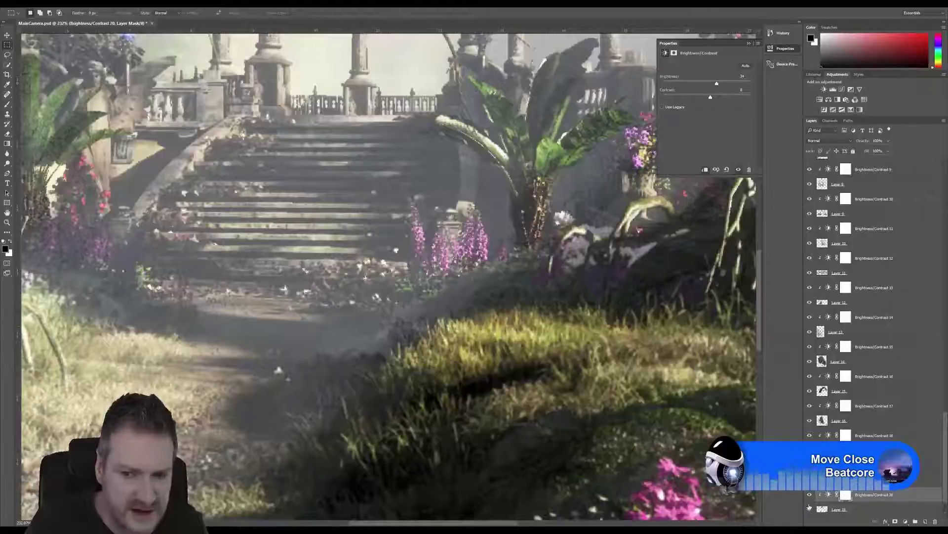
pyautogui.click(811, 496)
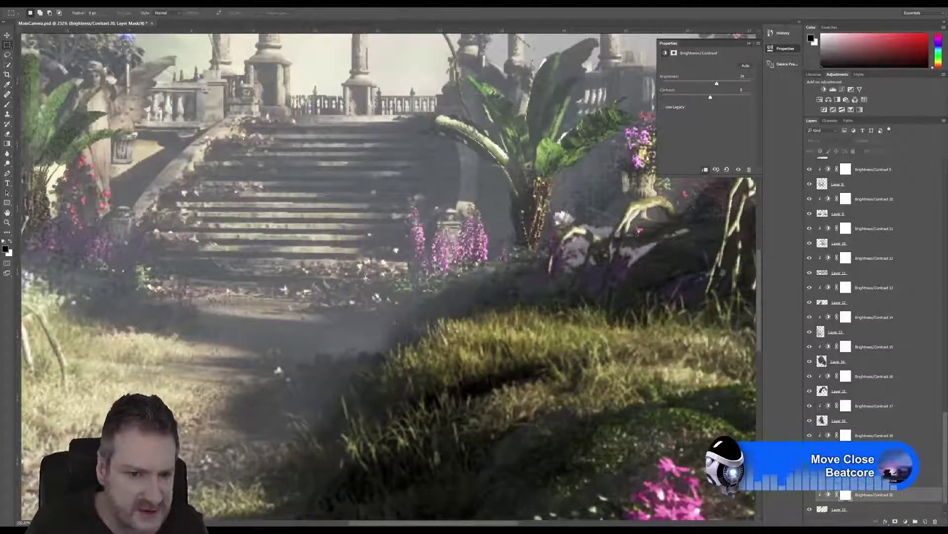
pyautogui.click(809, 495)
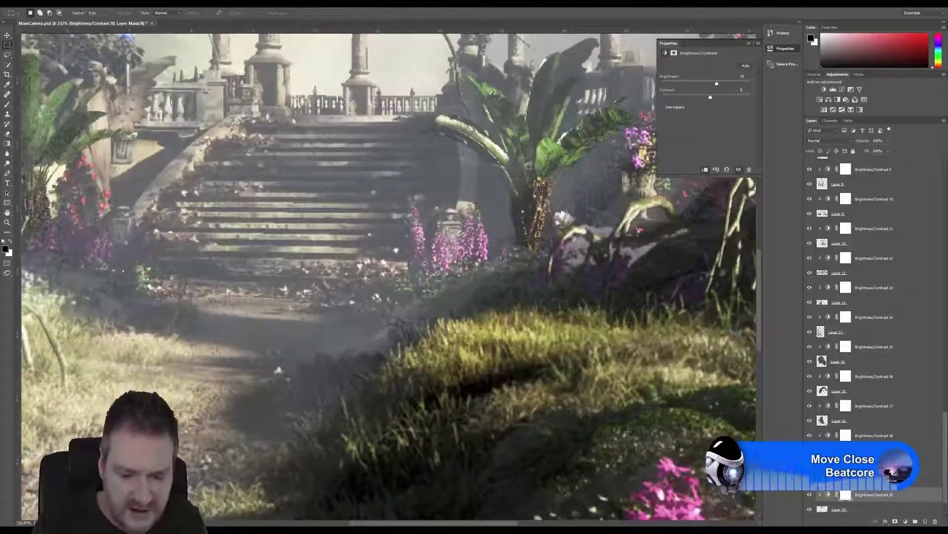
# Activate the Eraser tool and make the pasted terrain layer, Layer 19, the active layer
pyautogui.click(7, 135)
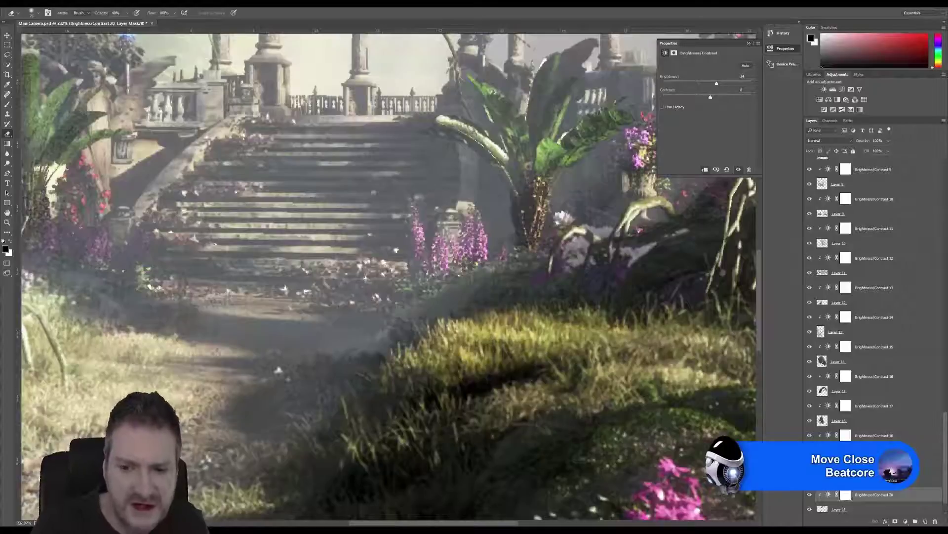
pyautogui.scroll(-1, 864, 505)
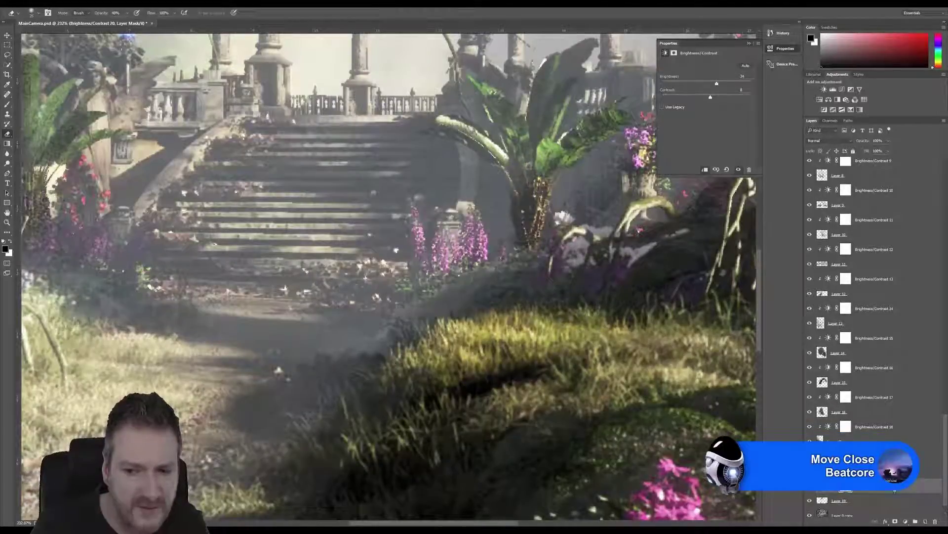
pyautogui.click(864, 502)
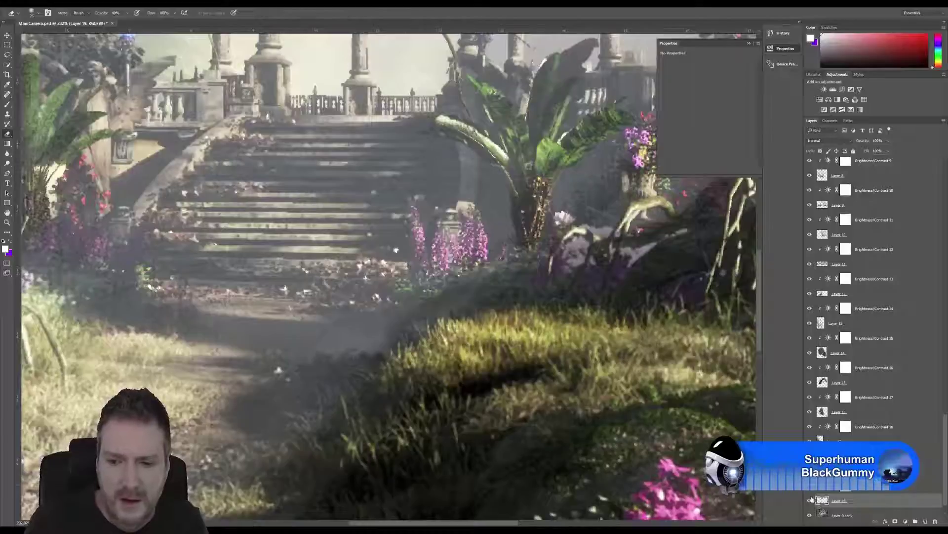
# Compare the mound's edge along the path with the pasted terrain layer hidden and shown
pyautogui.click(810, 501)
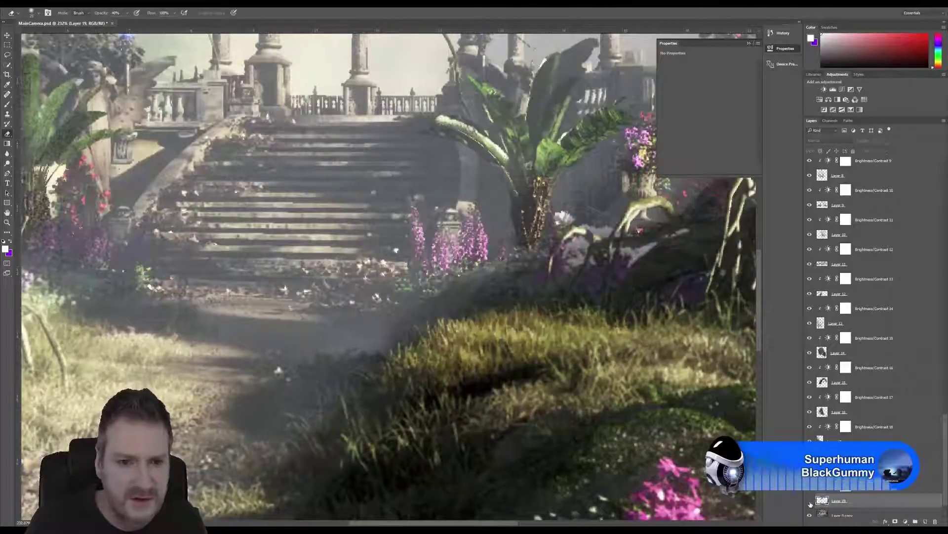
pyautogui.click(810, 502)
pyautogui.click(810, 501)
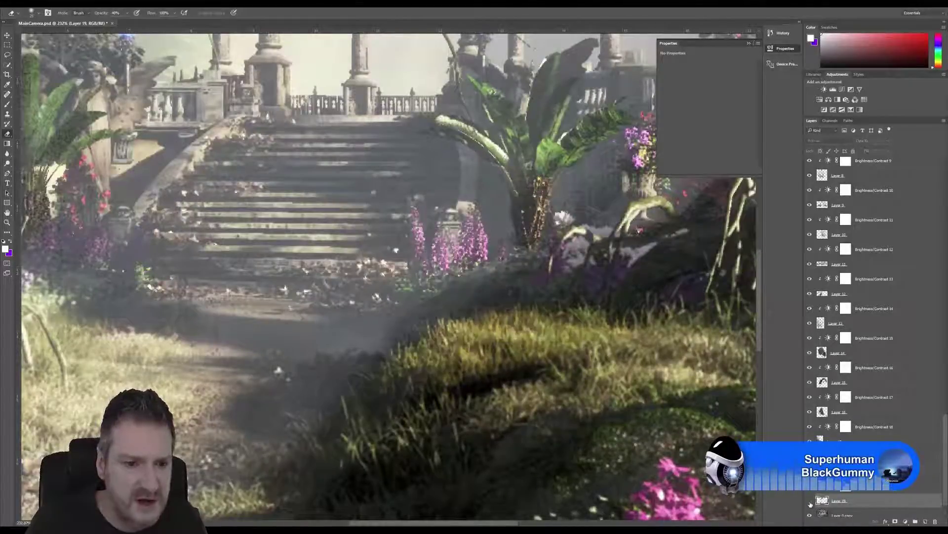
pyautogui.click(811, 502)
pyautogui.click(810, 501)
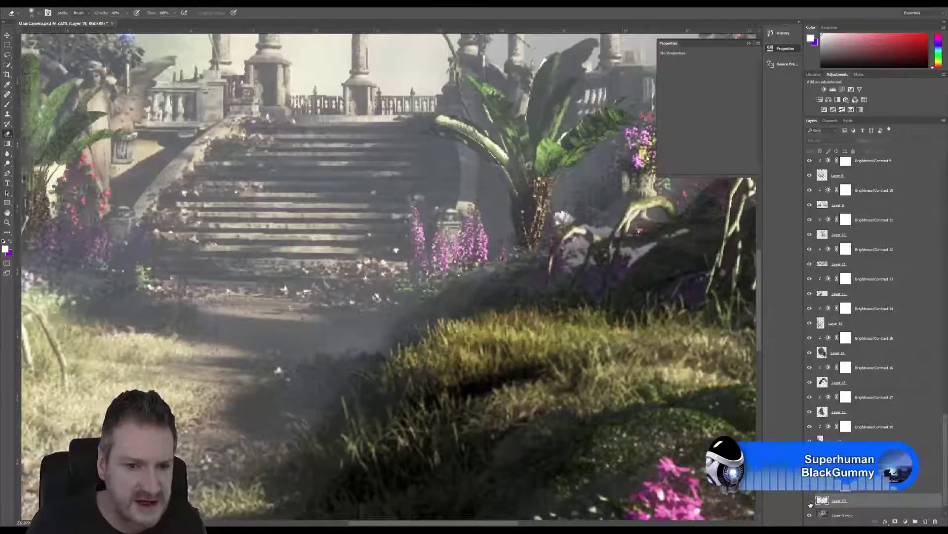
pyautogui.click(810, 502)
pyautogui.click(810, 501)
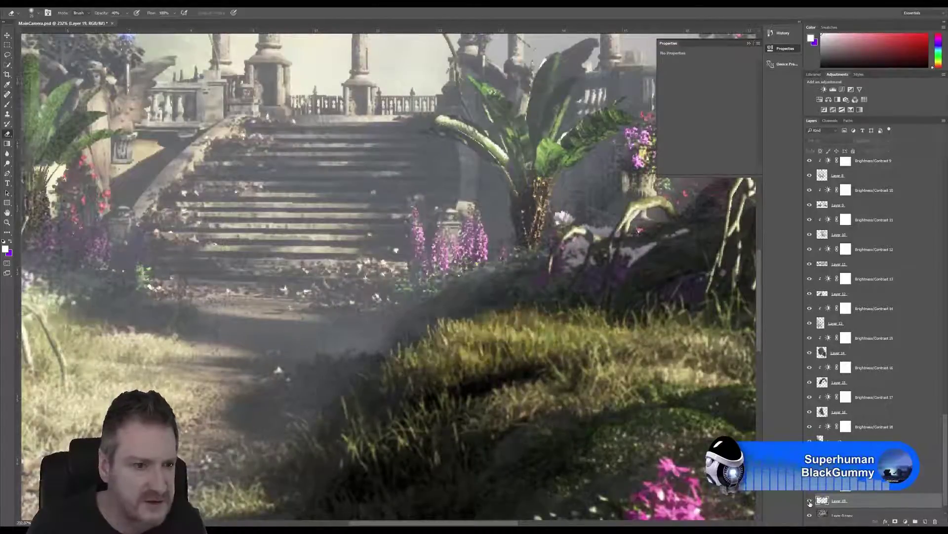
pyautogui.click(810, 502)
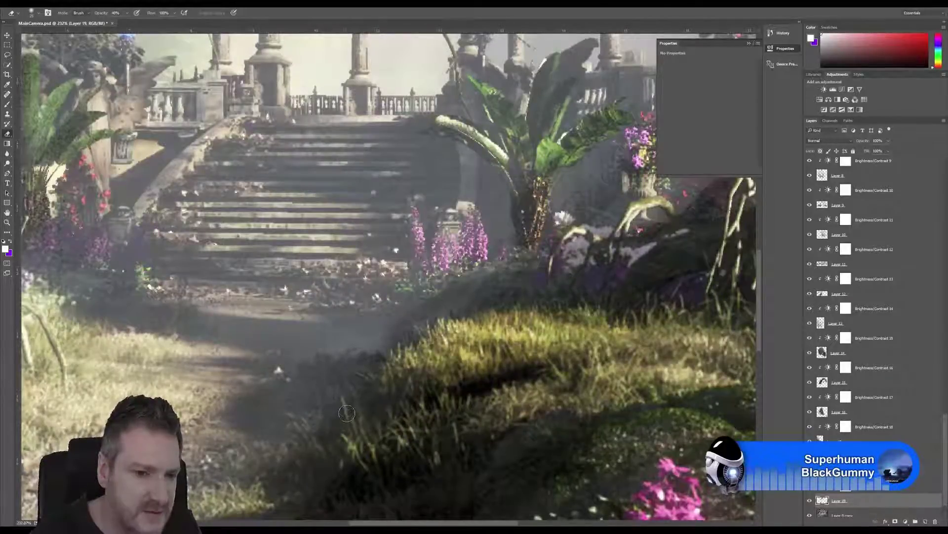
# Toggle Layer 19 off and on to recheck the shaded mound beside the path
pyautogui.click(810, 500)
pyautogui.click(810, 500)
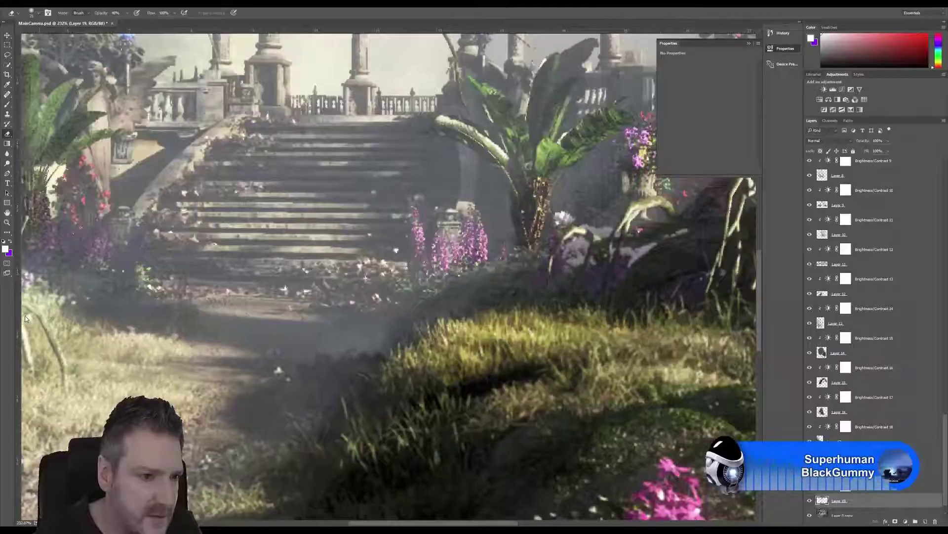
pyautogui.hotkey('ctrl', 'k')
pyautogui.click(50, 321)
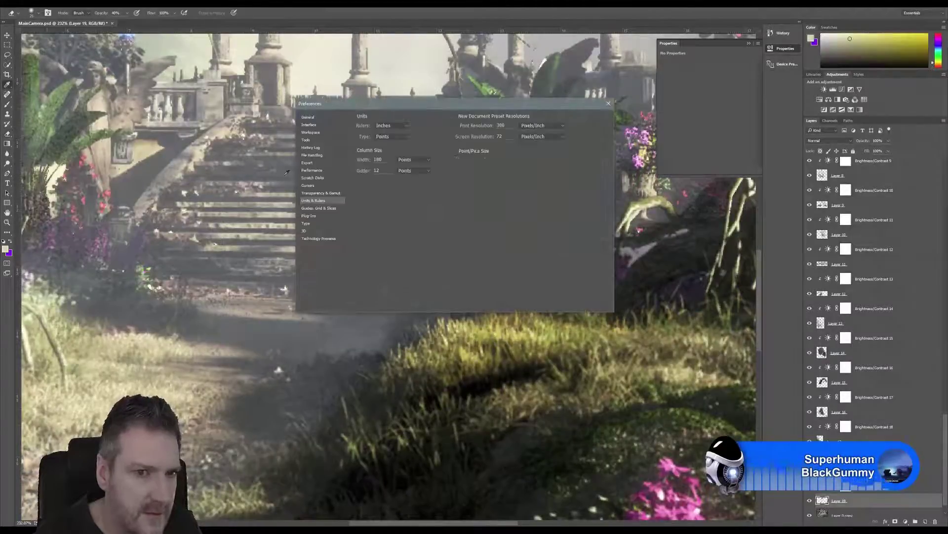
pyautogui.click(608, 106)
pyautogui.press('e')
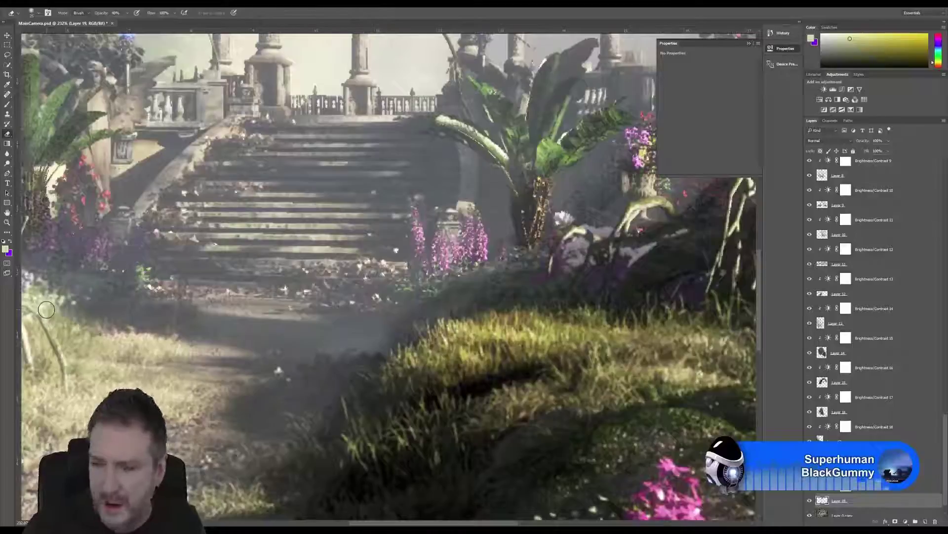
# Compare the whole garden scene with the pasted terrain layer, Layer 19, hidden and shown
pyautogui.hotkey('ctrl', '0')
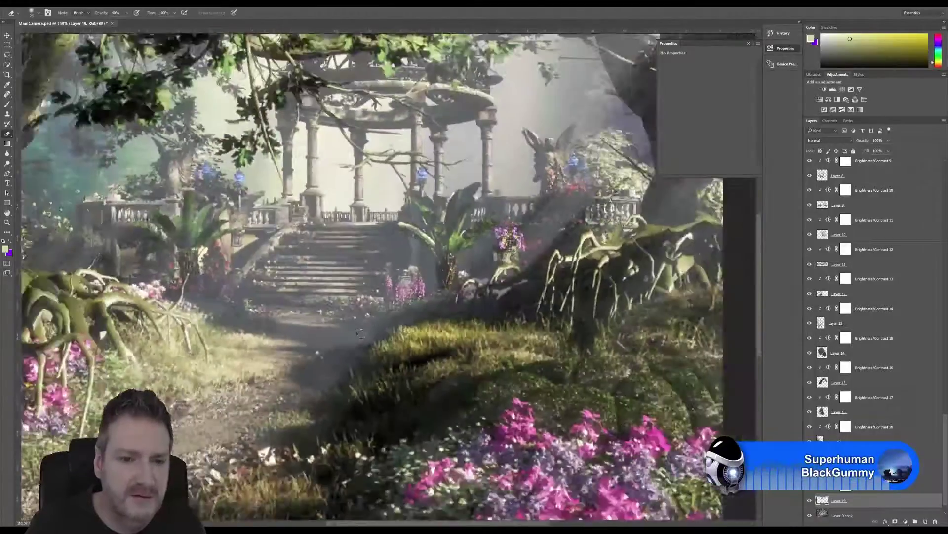
pyautogui.scroll(-2, 361, 334)
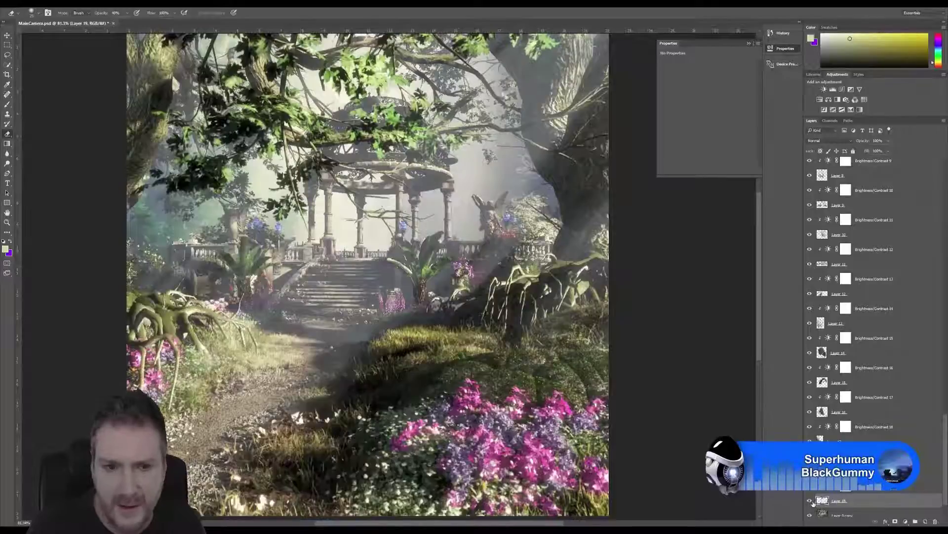
pyautogui.click(810, 501)
pyautogui.click(810, 501)
pyautogui.click(810, 500)
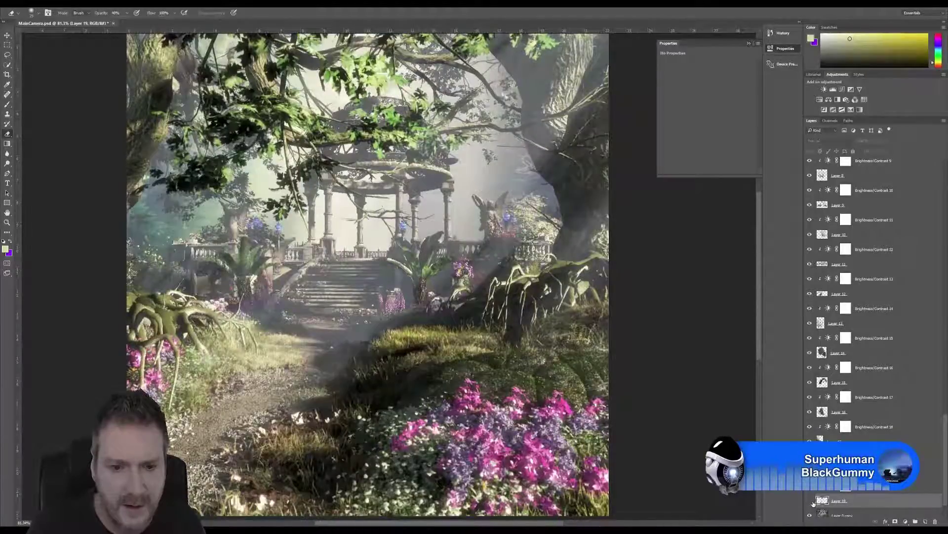
pyautogui.click(811, 501)
pyautogui.click(810, 500)
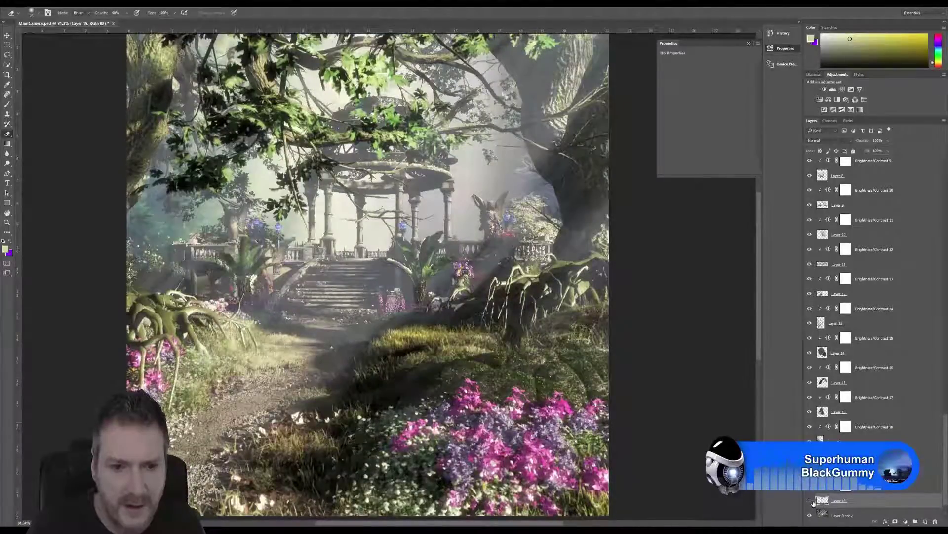
pyautogui.click(810, 500)
pyautogui.click(810, 500)
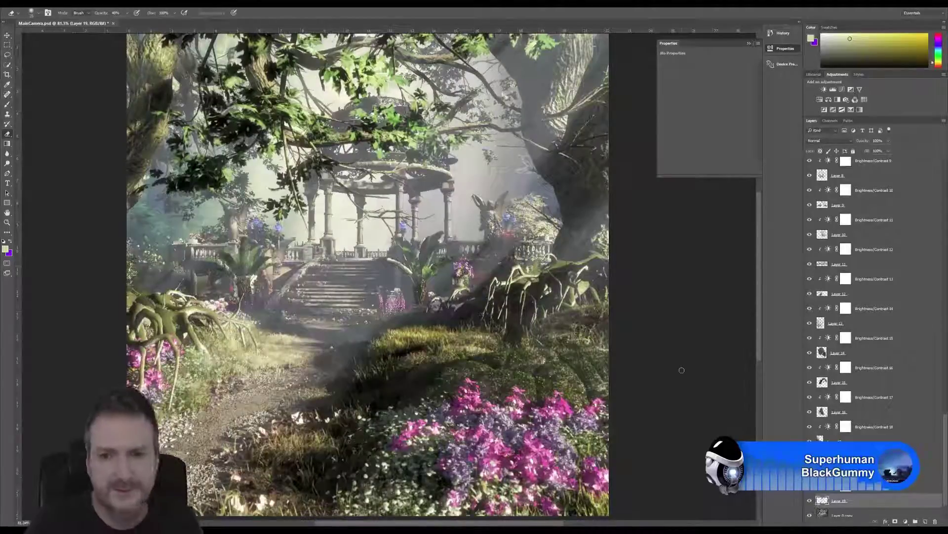
# Inspect the Path_Terrain and Path_Default eco_EcoSystem mask channels, and return to the RGB composite
pyautogui.click(830, 120)
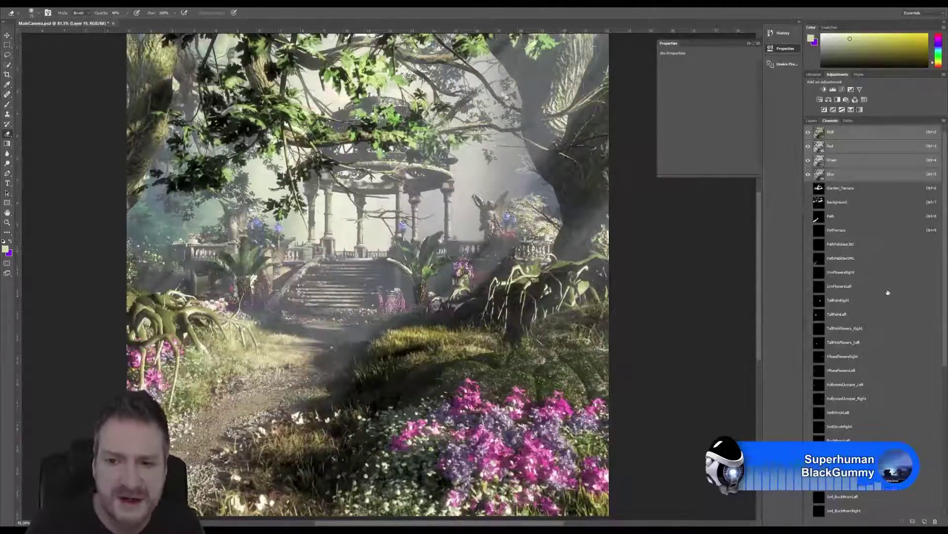
pyautogui.scroll(-5, 870, 370)
pyautogui.scroll(-3, 870, 369)
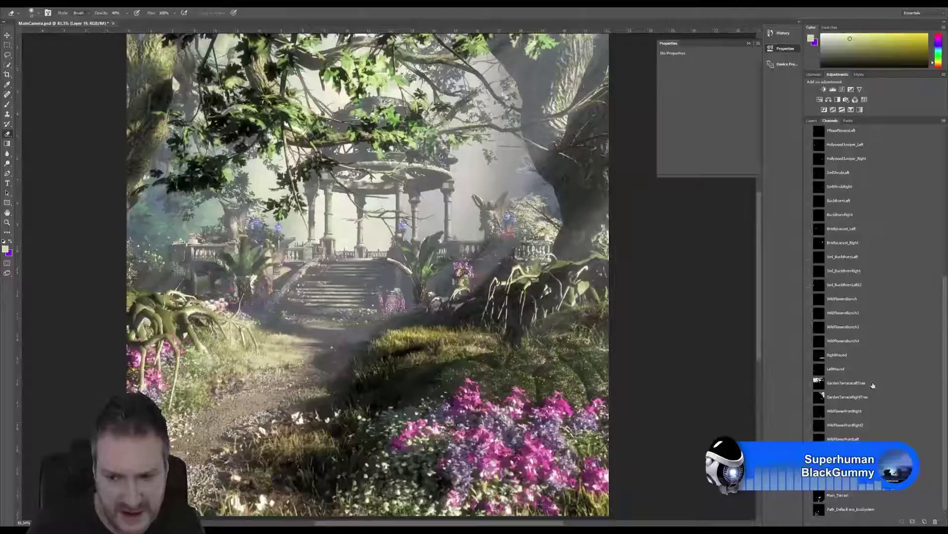
pyautogui.click(840, 481)
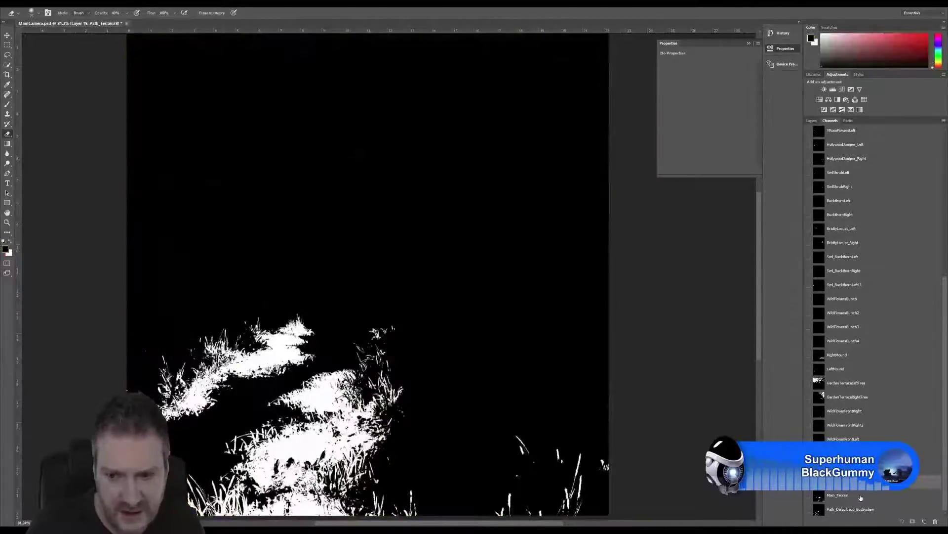
pyautogui.click(854, 511)
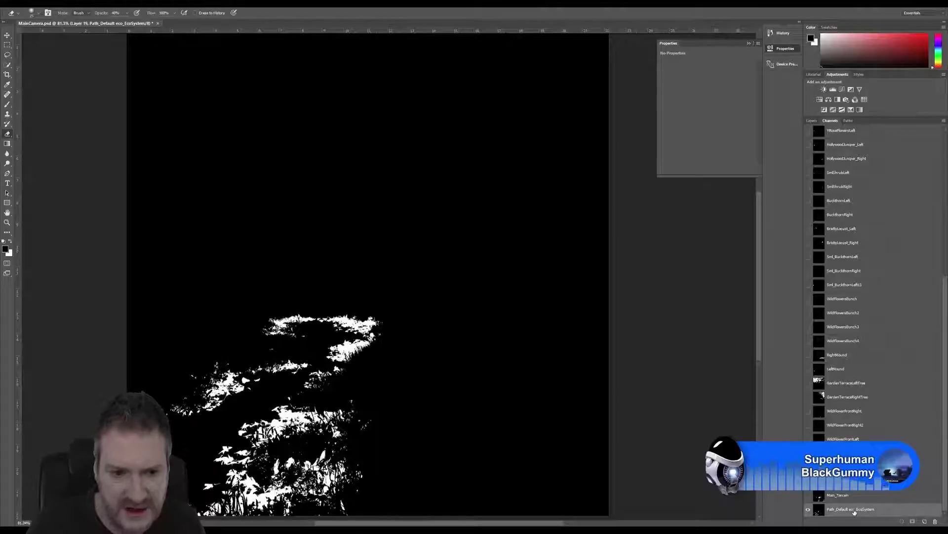
pyautogui.scroll(10, 882, 208)
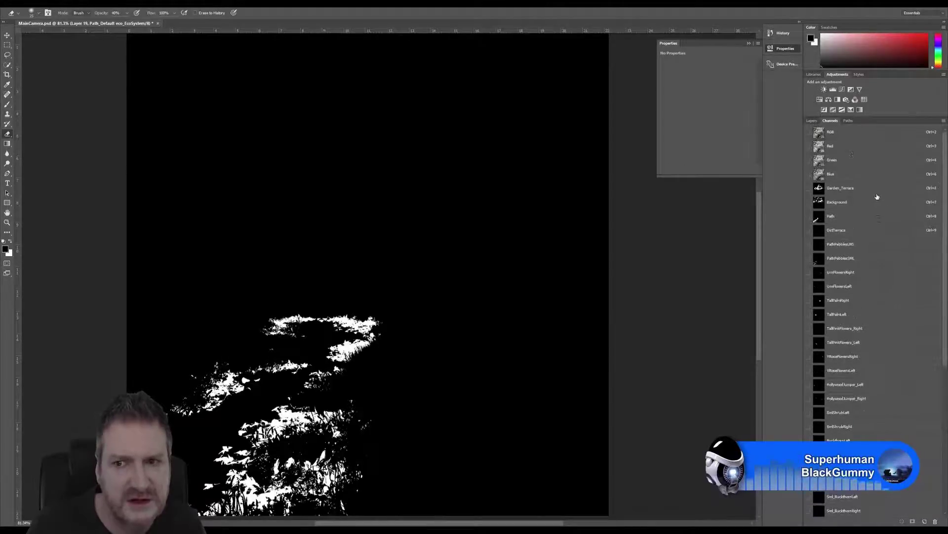
pyautogui.click(852, 138)
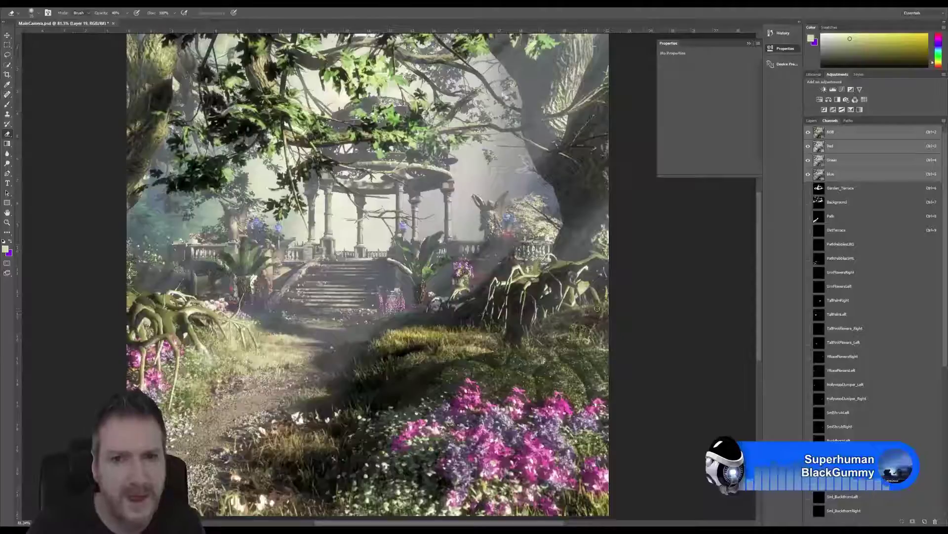
# Activate the Move tool and save MainCamera.psd
pyautogui.click(7, 35)
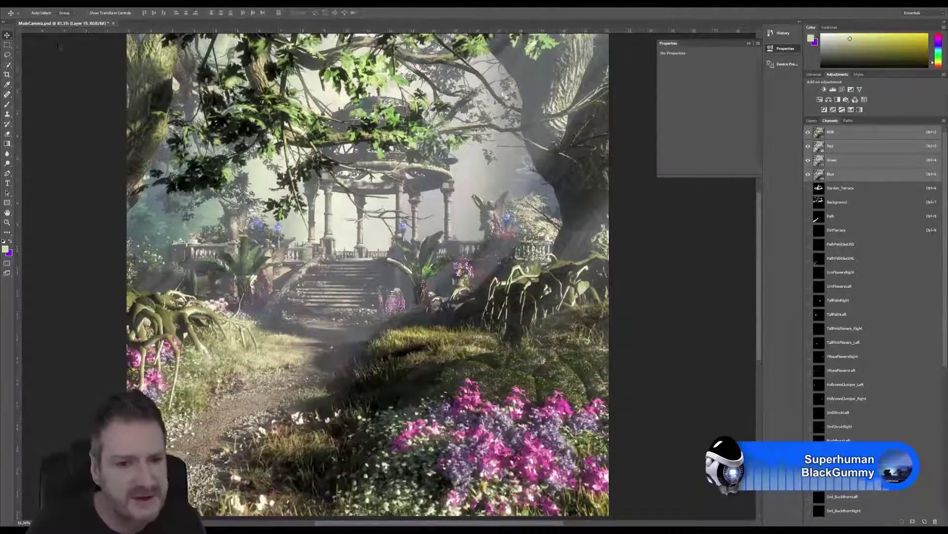
pyautogui.click(22, 4)
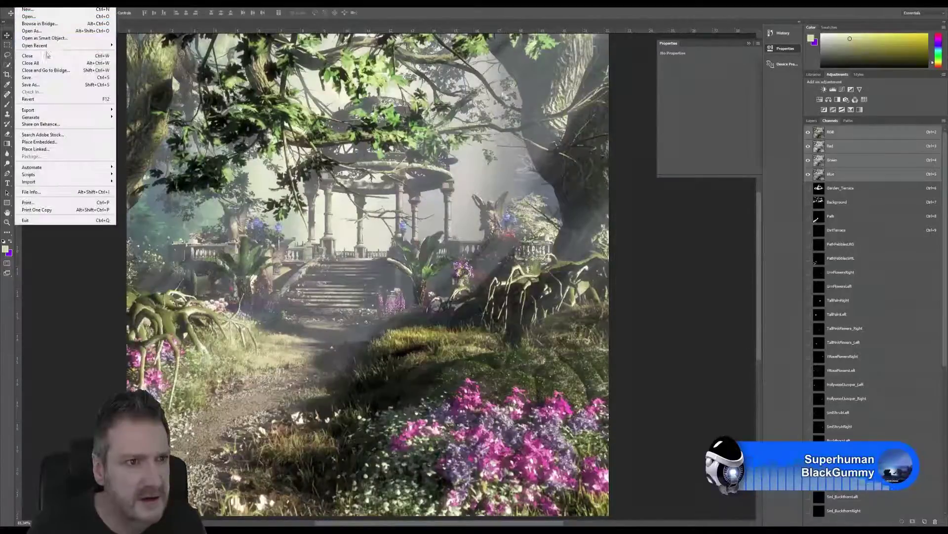
pyautogui.click(32, 78)
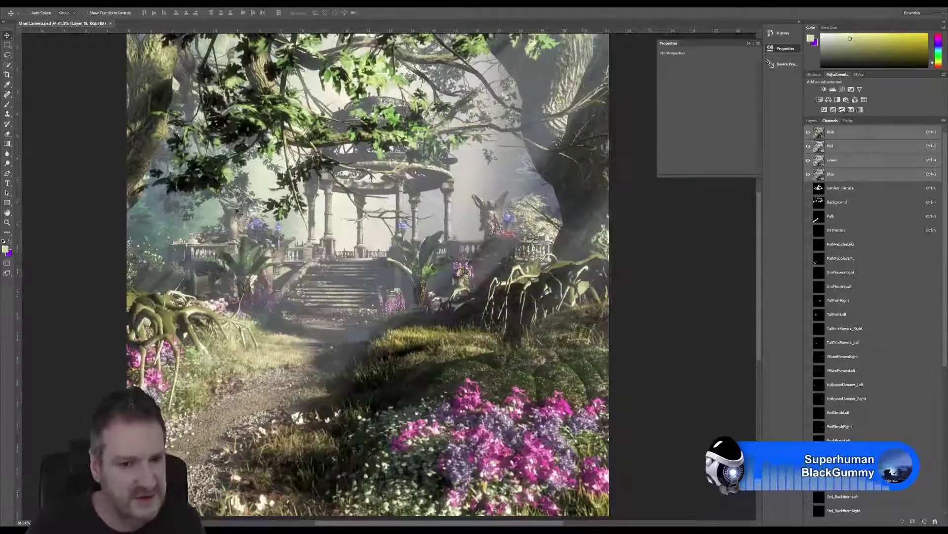
# Open CloseUpCamera.psd from the Closeup Camera folder inside Beauty Renders
pyautogui.scroll(-1, 265, 126)
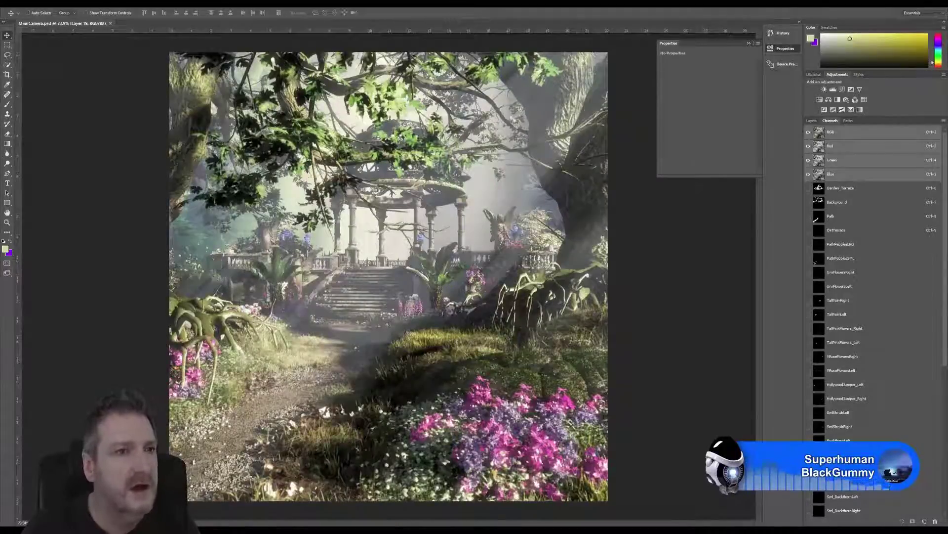
pyautogui.click(10, 2)
pyautogui.click(130, 64)
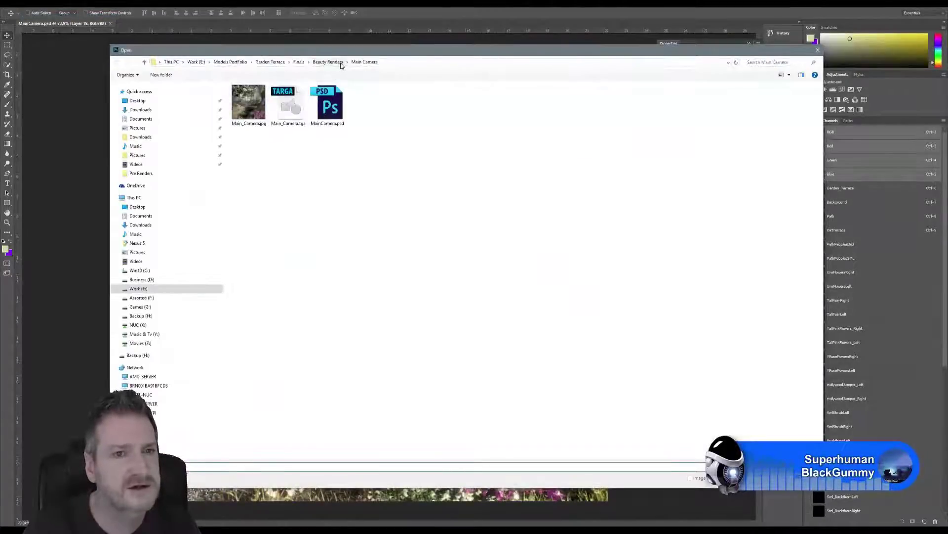
pyautogui.click(340, 63)
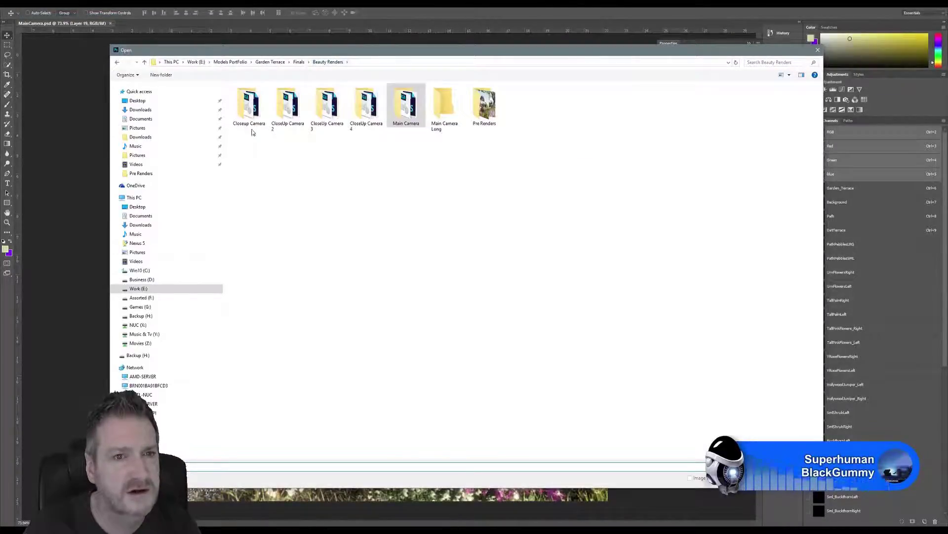
pyautogui.doubleClick(252, 126)
pyautogui.doubleClick(338, 113)
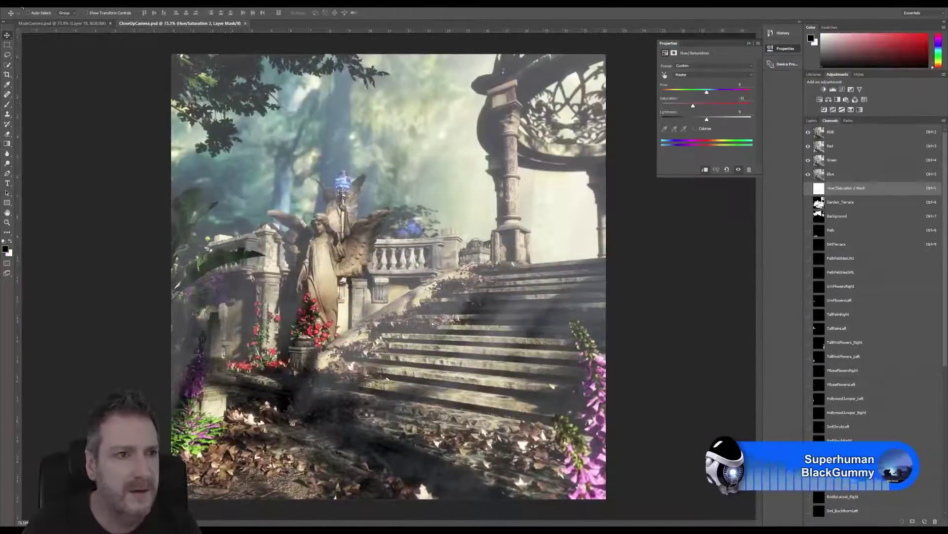
# Open CloseUpCamera2.psd from the CloseUp Camera 2 folder inside Beauty Renders
pyautogui.click(22, 7)
pyautogui.click(21, 7)
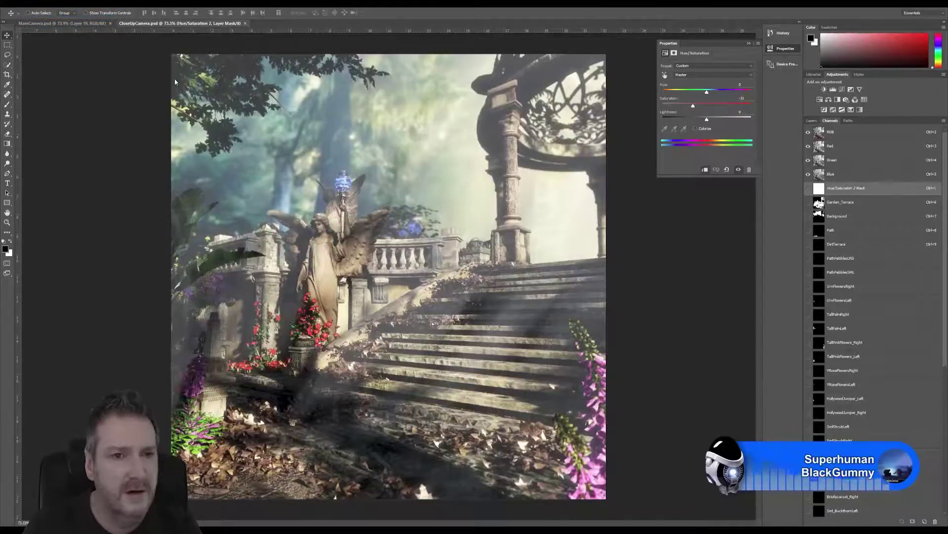
pyautogui.hotkey('ctrl', 'o')
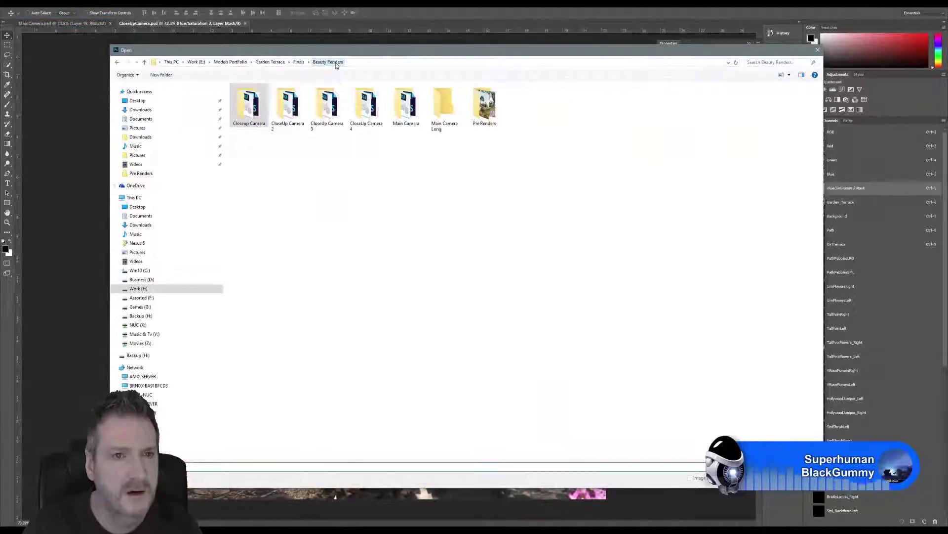
pyautogui.doubleClick(296, 112)
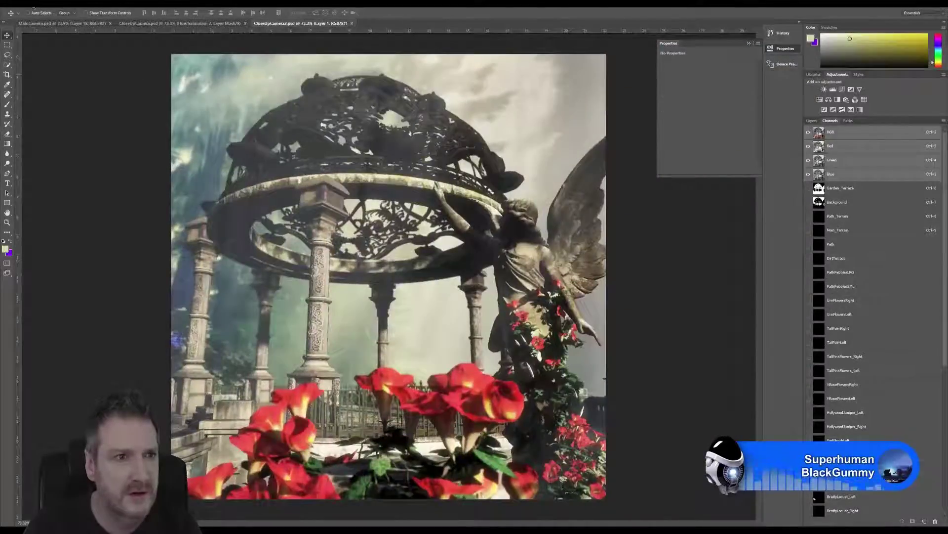
# Open CloseUpCamera3.psd from the CloseUp Camera 3 folder inside Beauty Renders
pyautogui.click(34, 7)
pyautogui.click(33, 7)
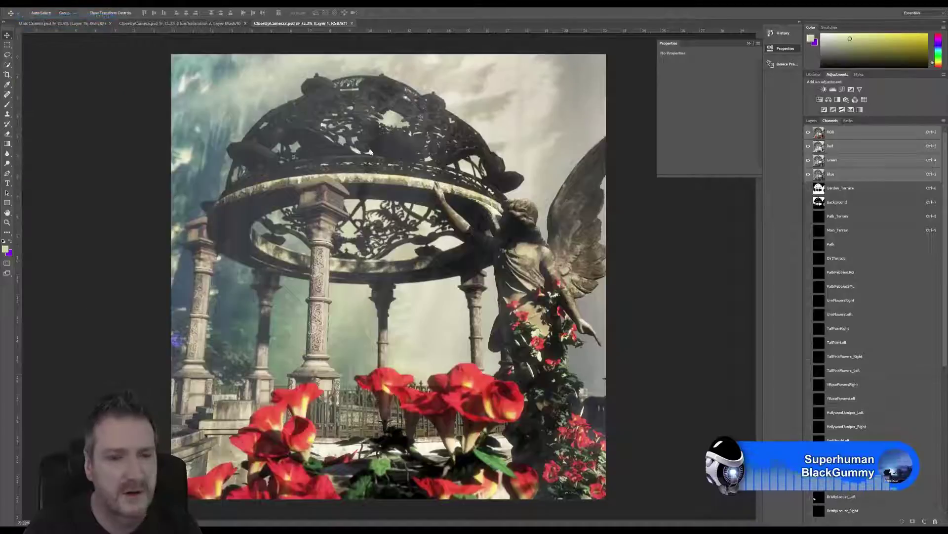
pyautogui.hotkey('ctrl', 'o')
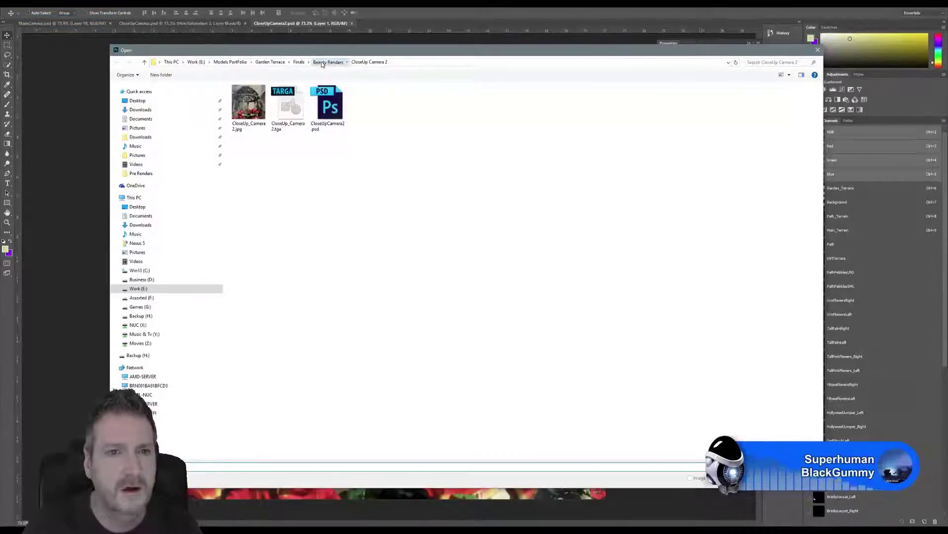
pyautogui.doubleClick(329, 116)
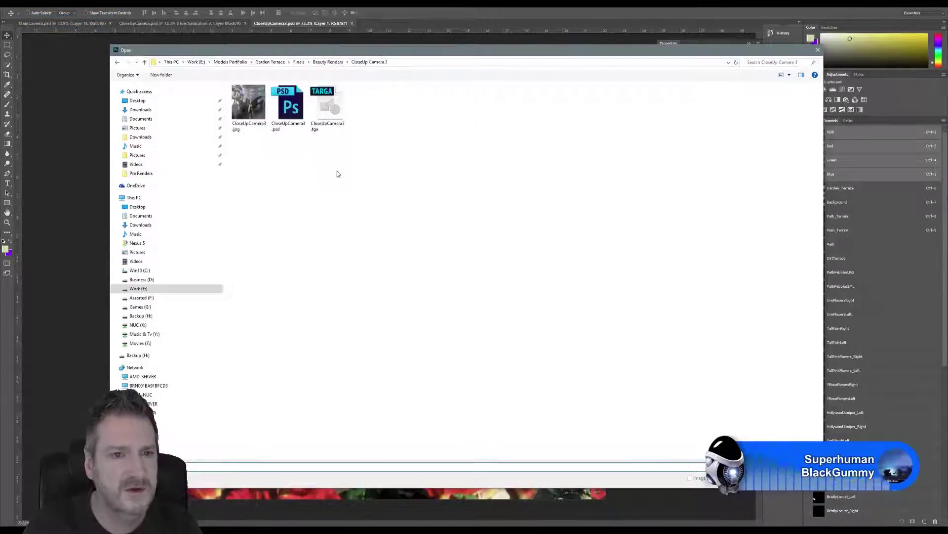
pyautogui.press('Escape')
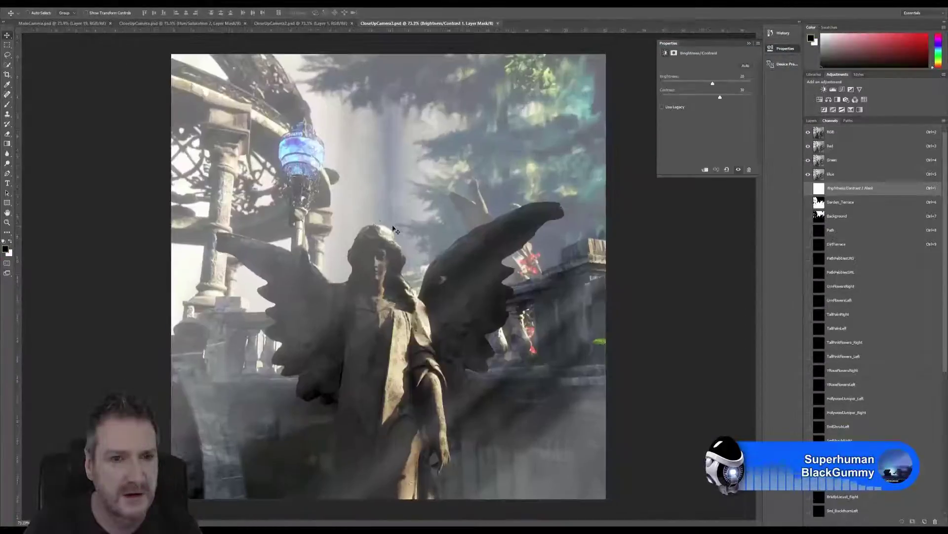
# Open CloseUpCamera4.psd from the CloseUp Camera 4 folder inside Beauty Renders
pyautogui.click(21, 6)
pyautogui.press('Escape')
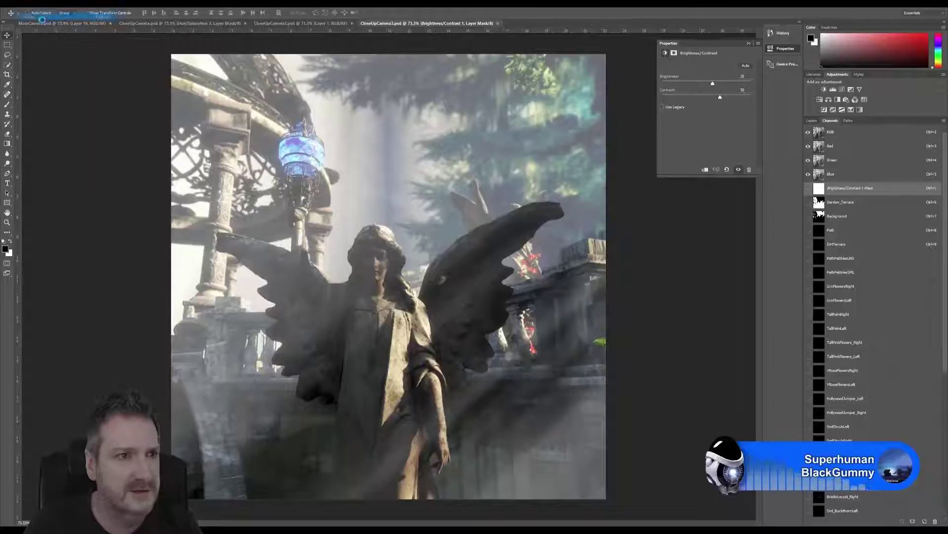
pyautogui.hotkey('ctrl', 'o')
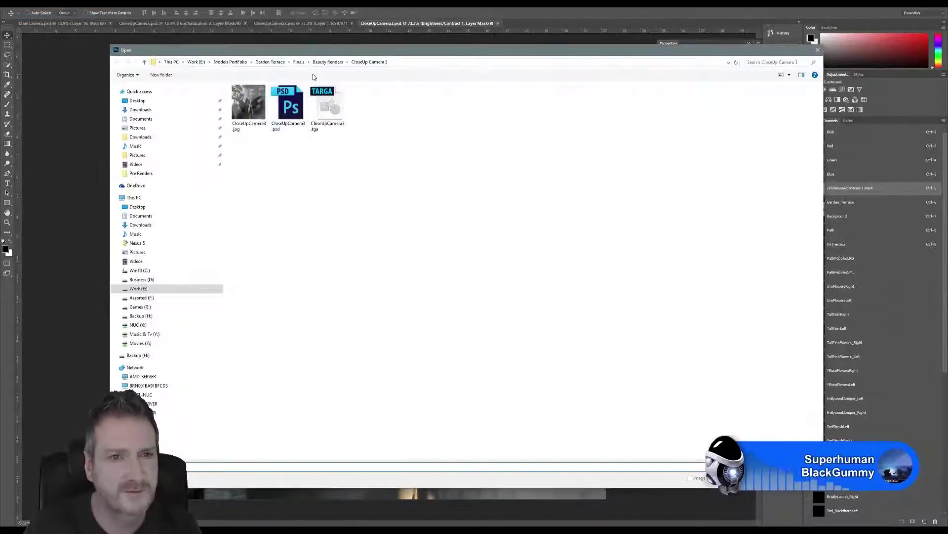
pyautogui.click(328, 62)
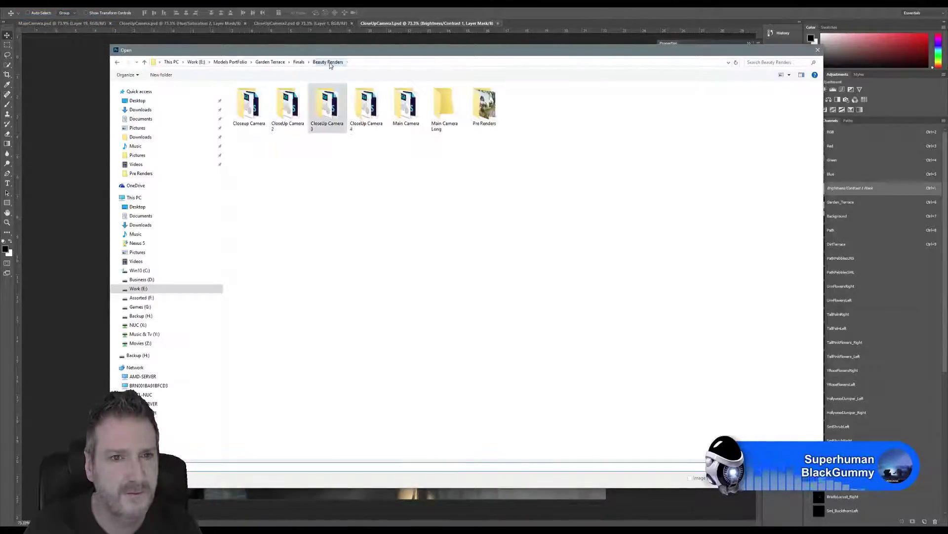
pyautogui.doubleClick(367, 104)
pyautogui.doubleClick(288, 104)
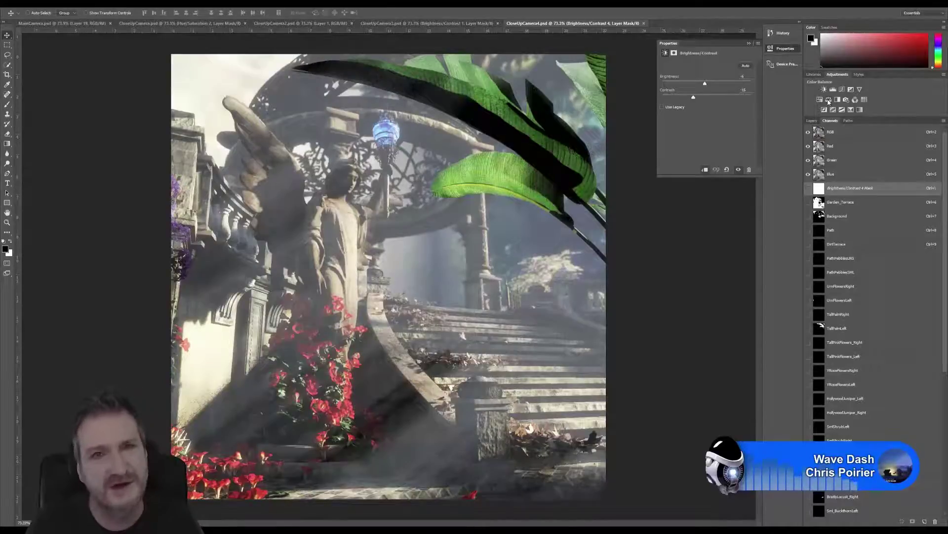
# Review the layer stack of CloseUpCamera4.psd up to its Shadows, Diffuse and Z Depth render passes
pyautogui.click(812, 121)
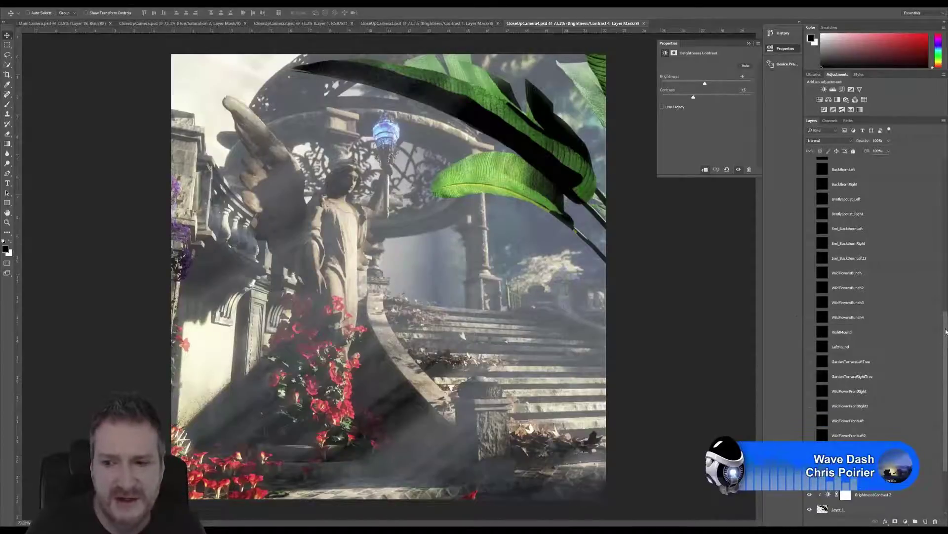
pyautogui.moveTo(942, 351); pyautogui.dragTo(942, 193)
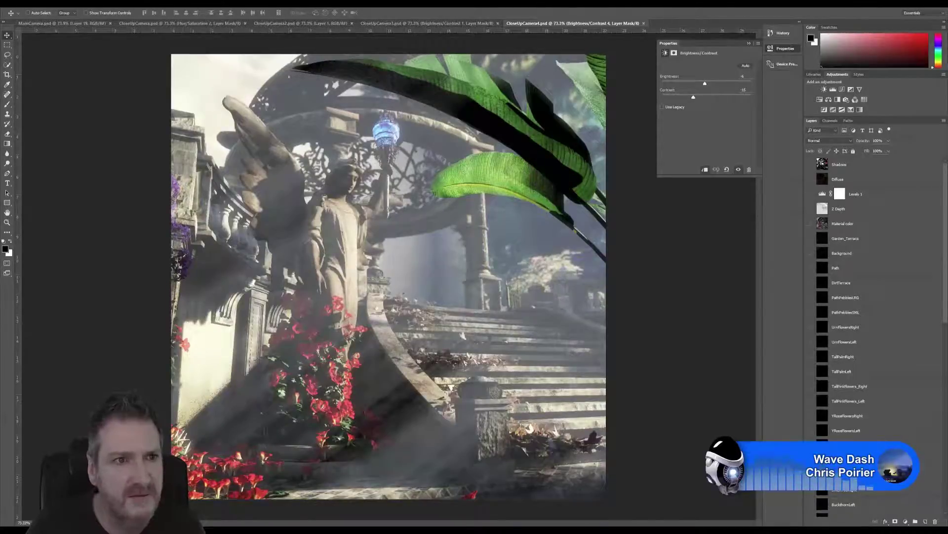
pyautogui.click(121, 4)
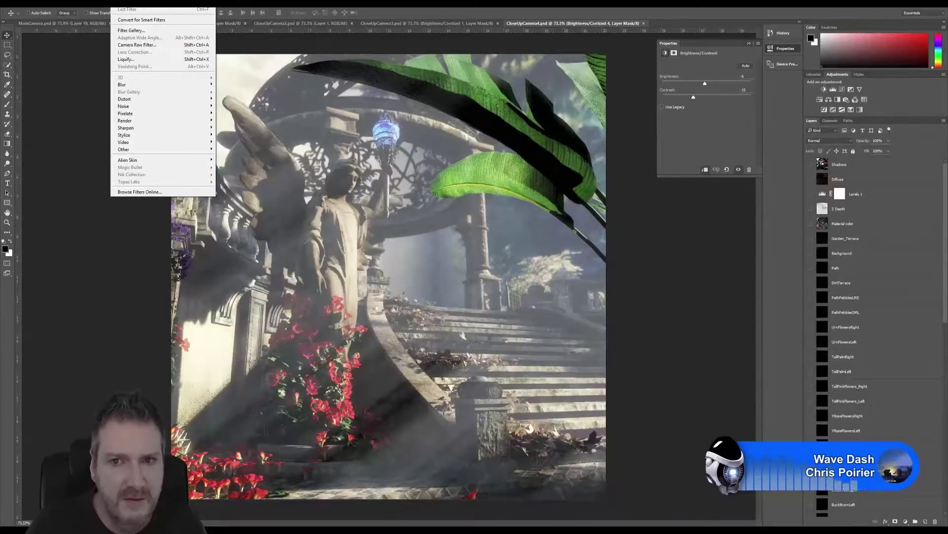
pyautogui.press('Escape')
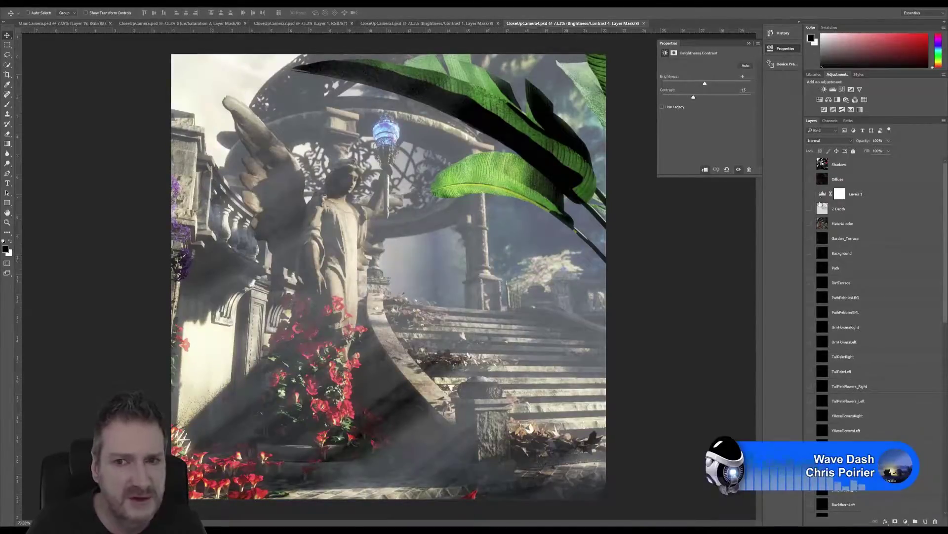